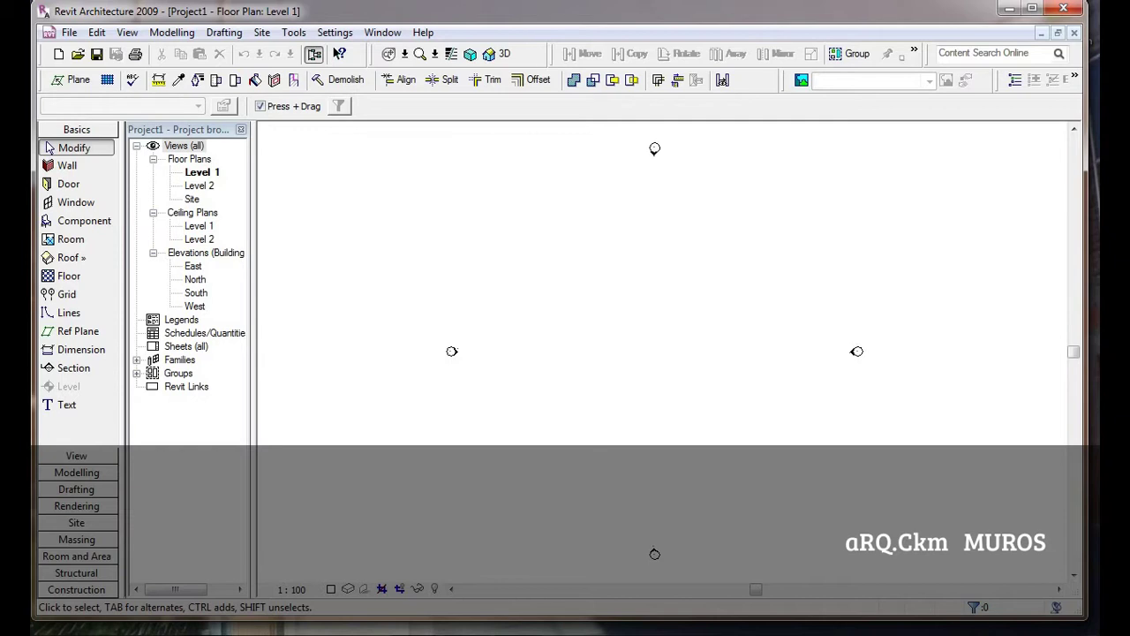
Open the East elevation and rename the East and North elevations to ESTE and NORTE.
left_click(193, 266)
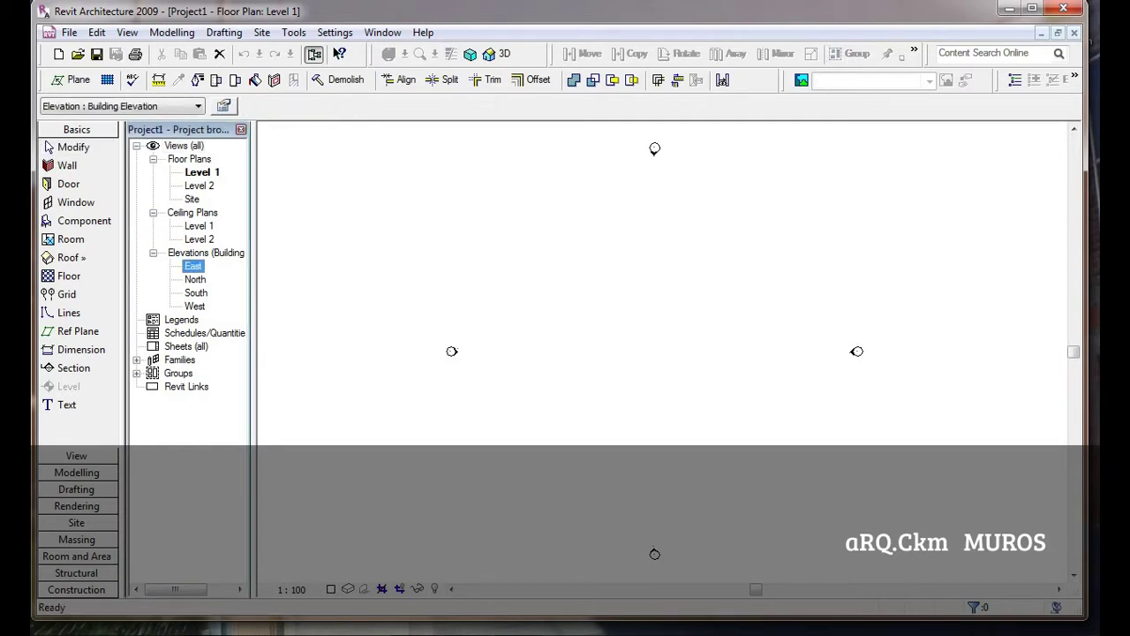
double_click(193, 266)
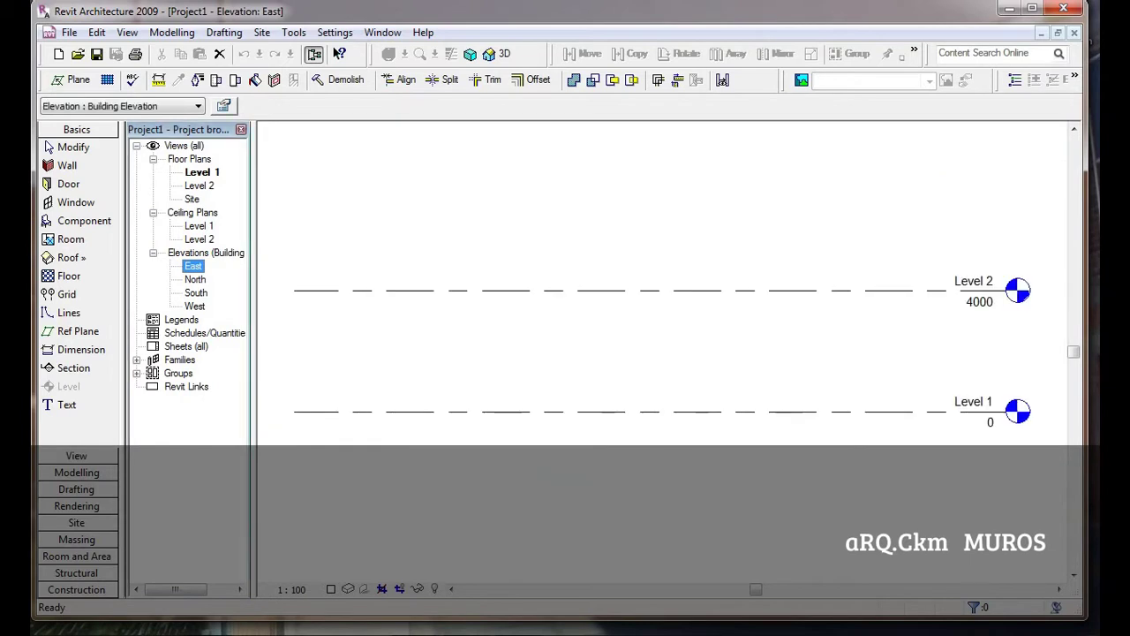
right_click(194, 266)
left_click(245, 517)
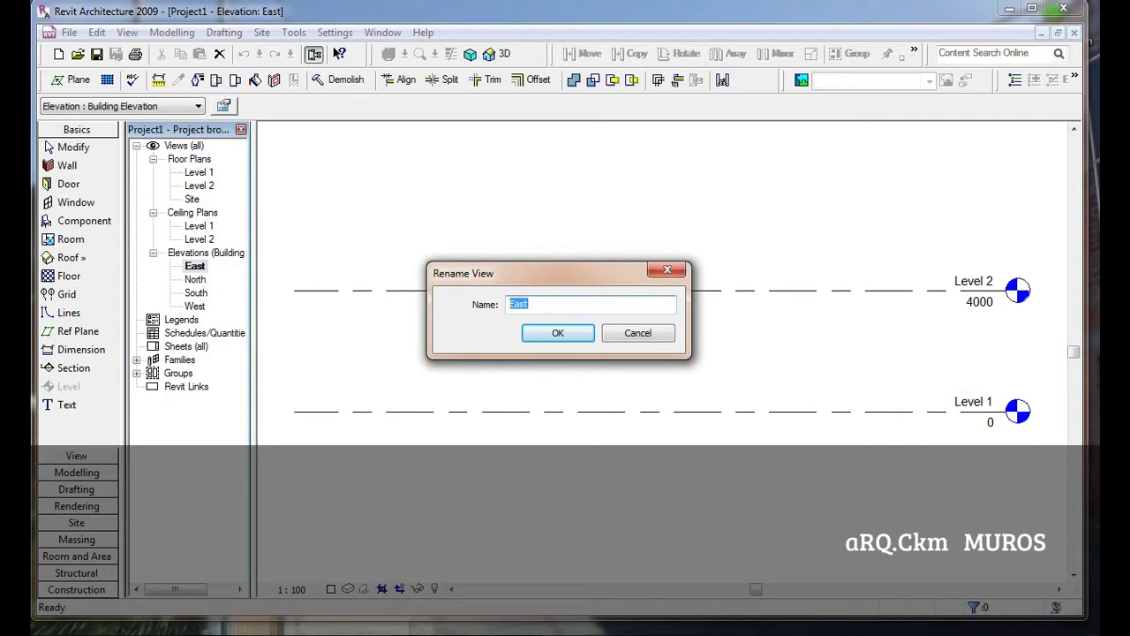
type("ESTE")
key("Return")
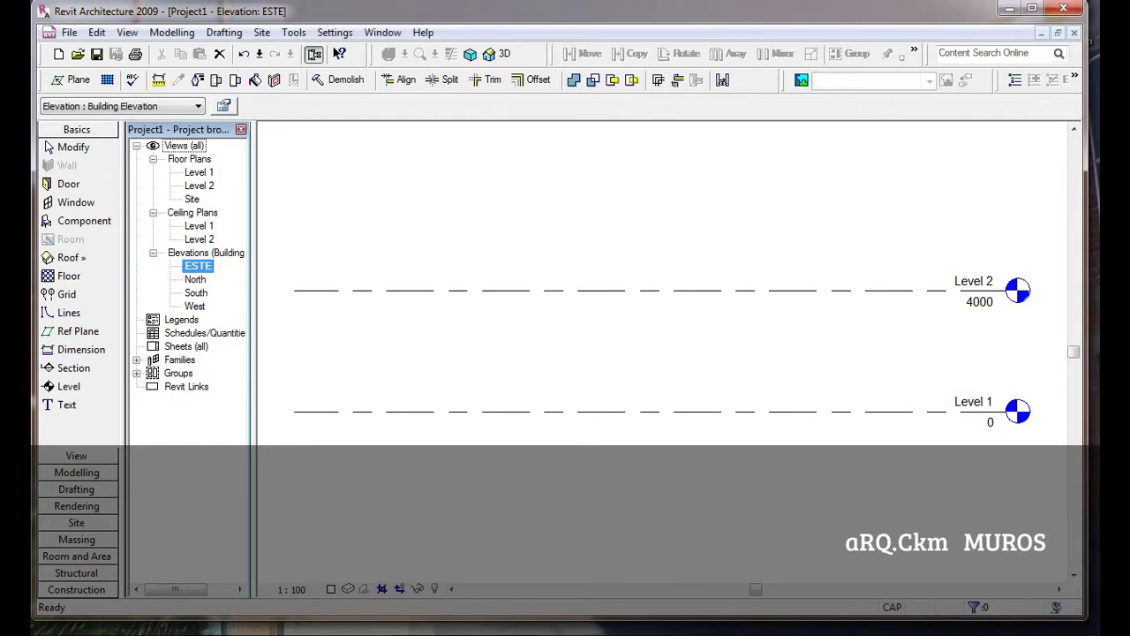
left_click(195, 279)
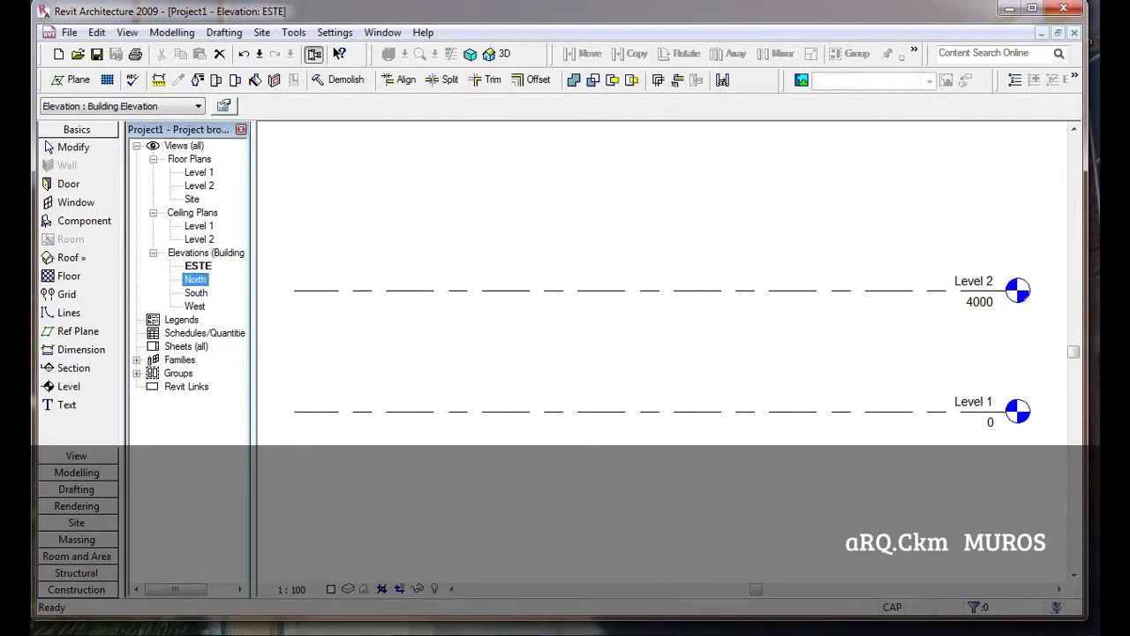
right_click(196, 279)
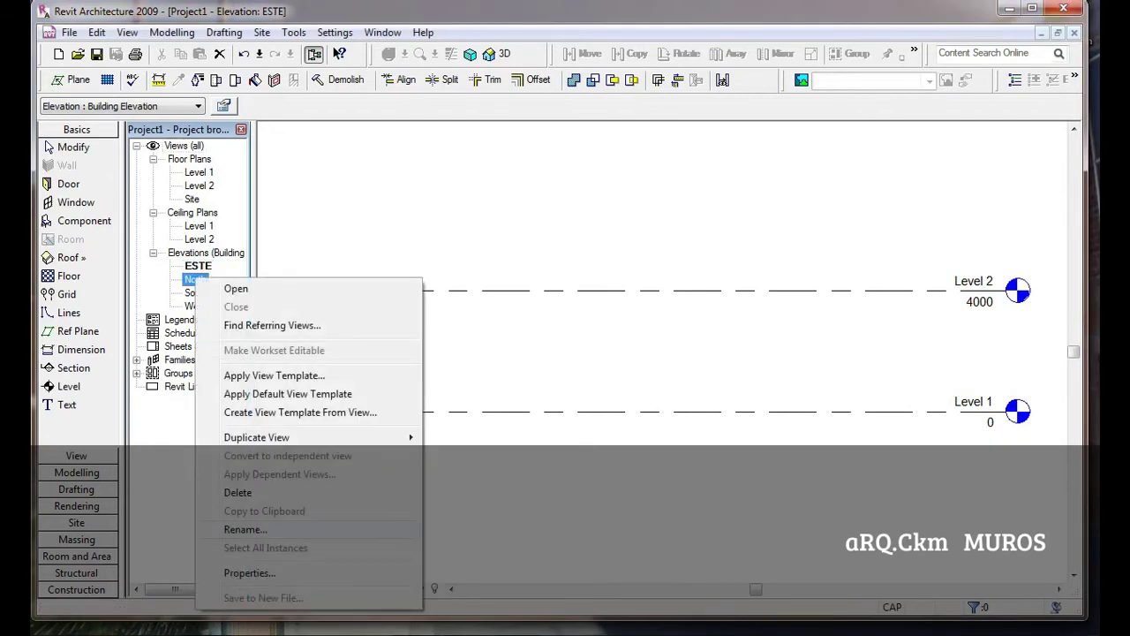
left_click(245, 529)
type("NORTE")
key("Return")
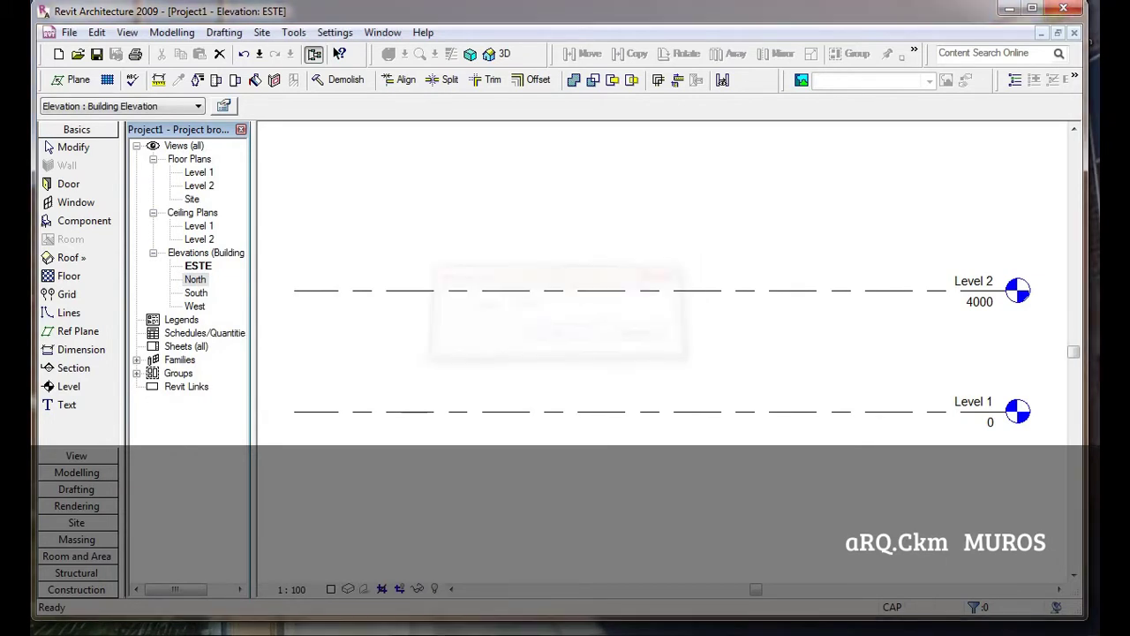
Rename the South and West elevations to SUR and OESTE.
left_click(196, 292)
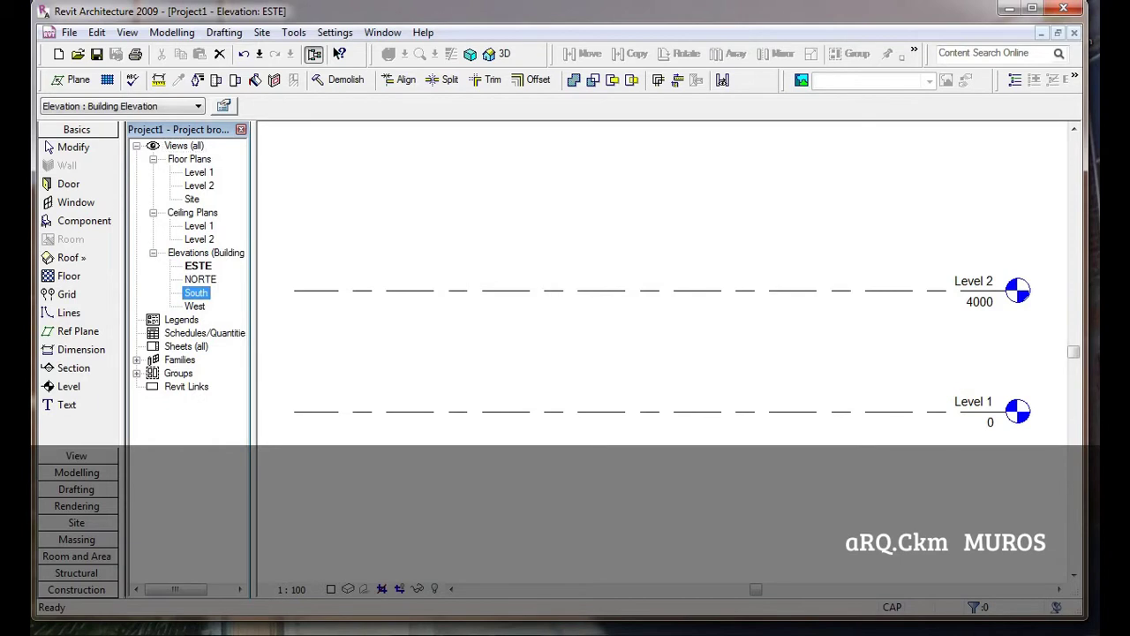
right_click(204, 293)
left_click(255, 547)
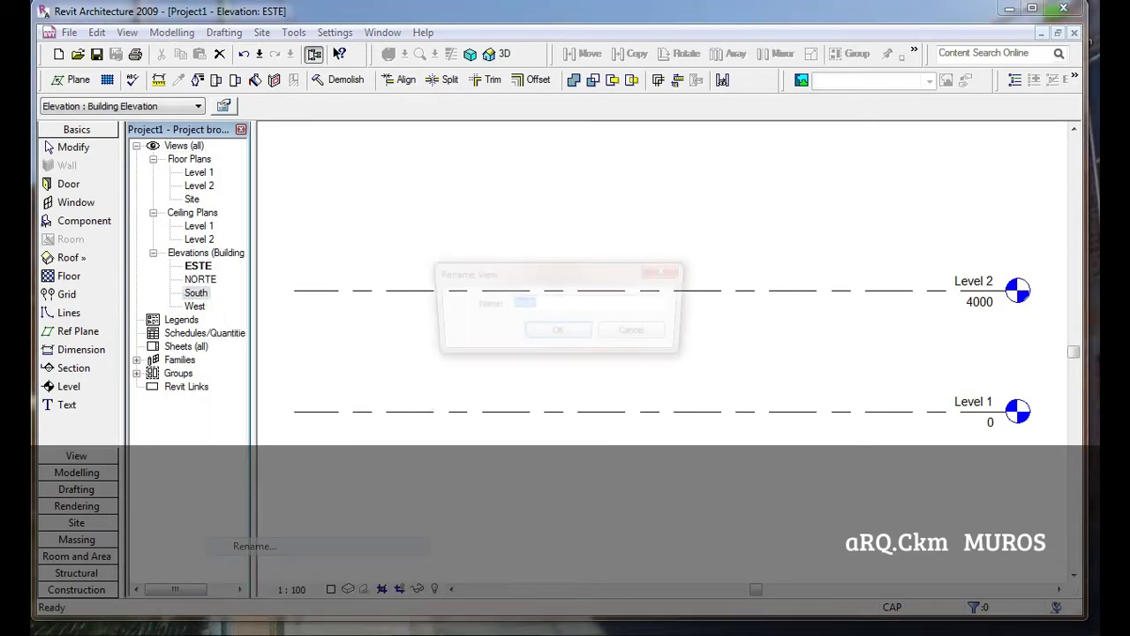
type("SUR")
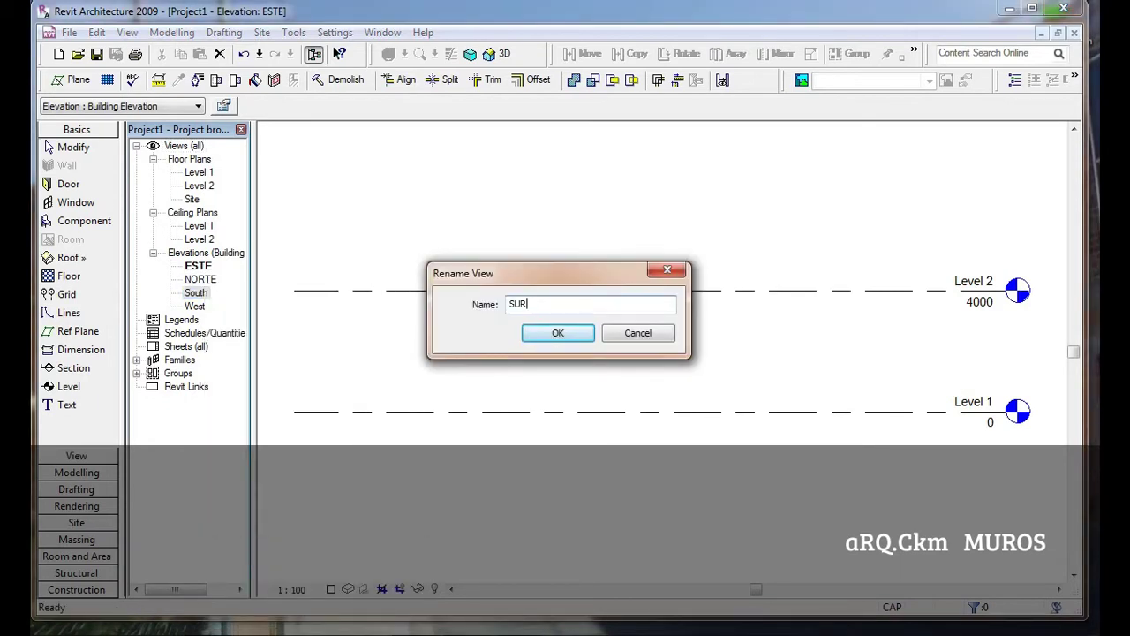
key("Return")
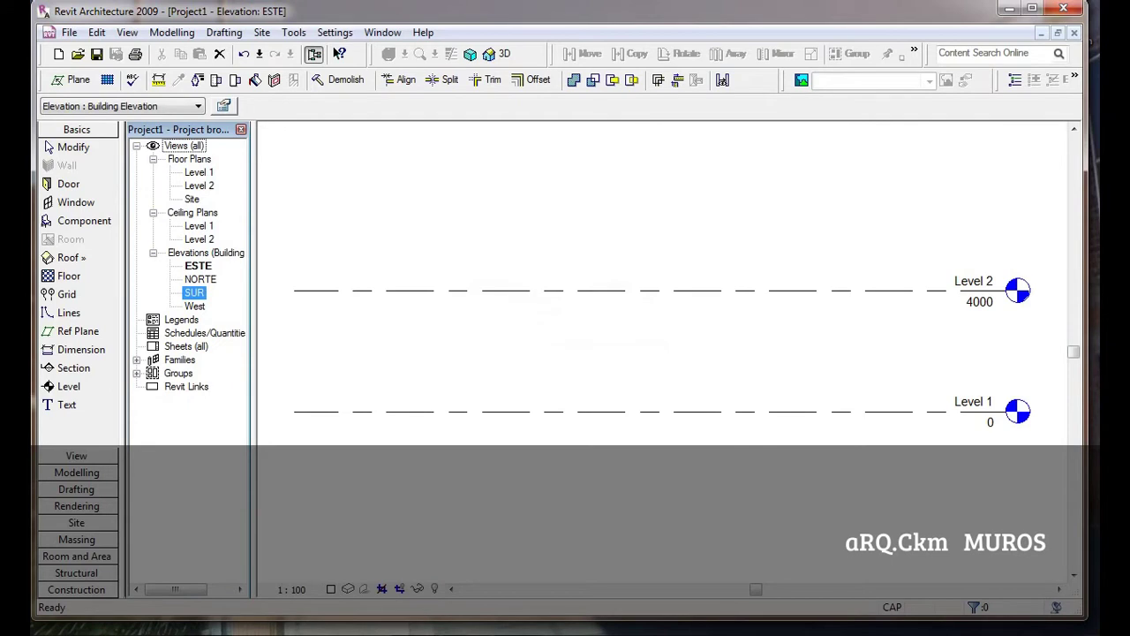
left_click(195, 306)
right_click(194, 306)
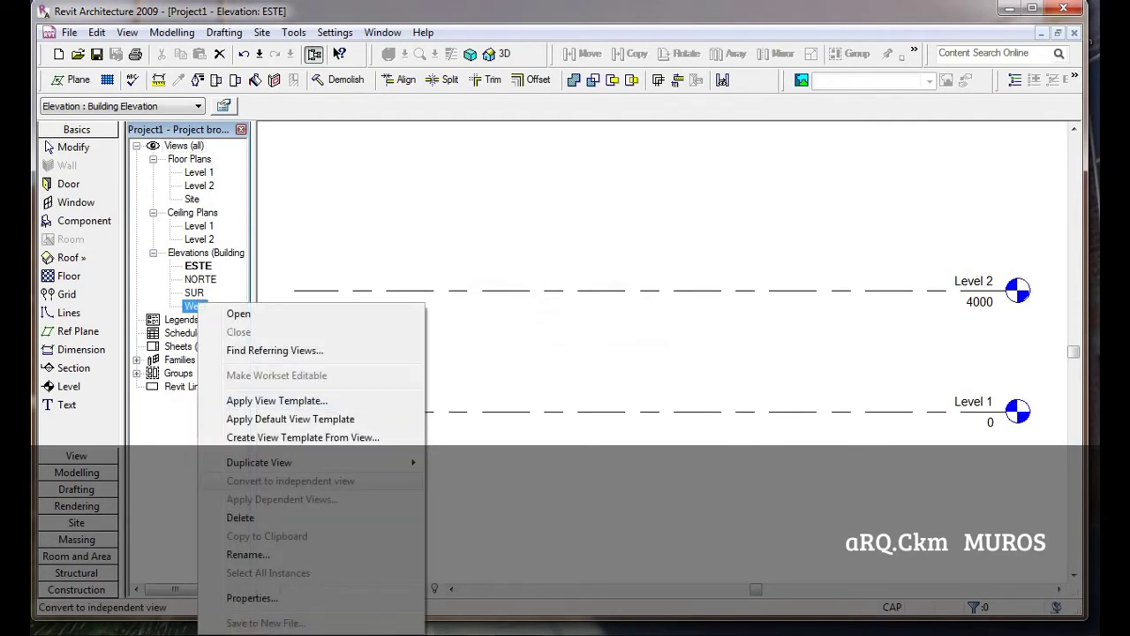
left_click(245, 554)
type("OESTE")
key("Return")
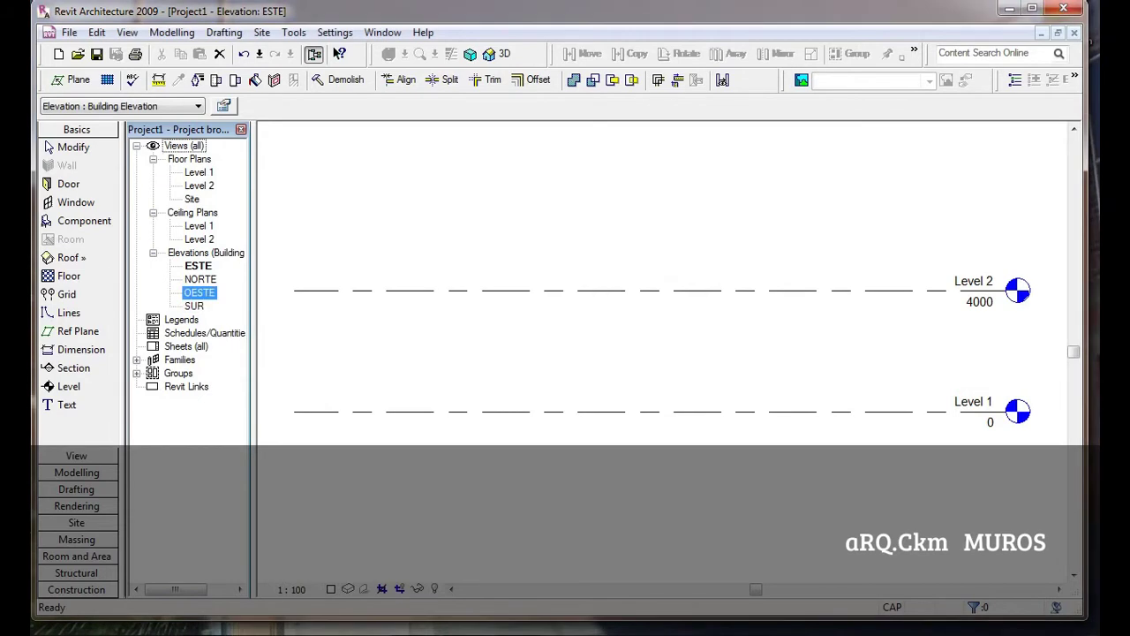
left_click(49, 148)
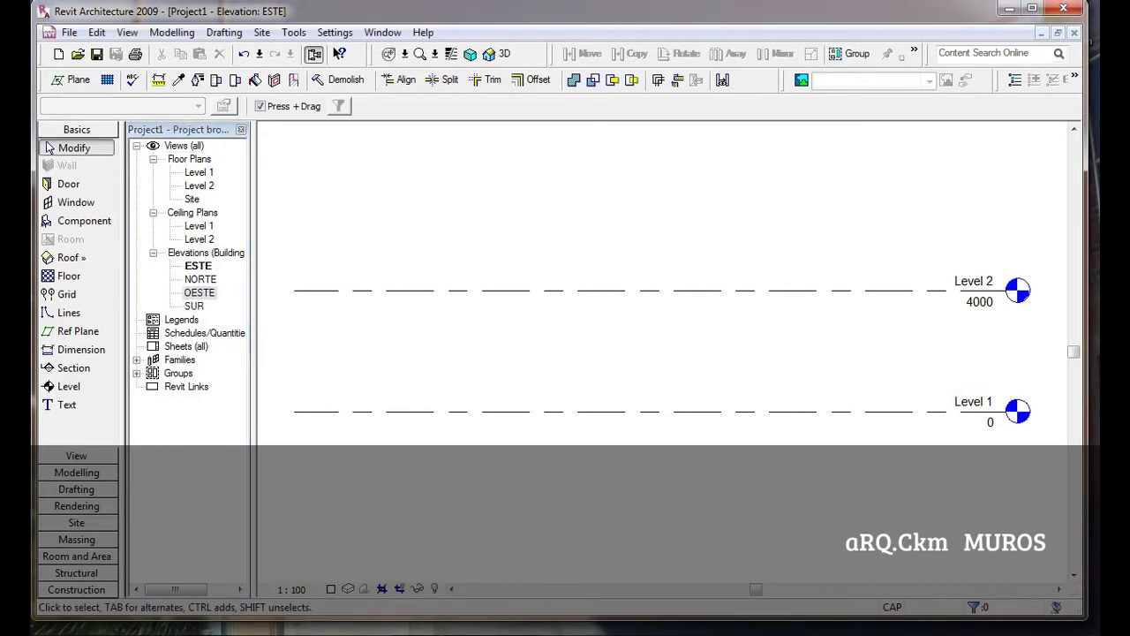
left_click(200, 279)
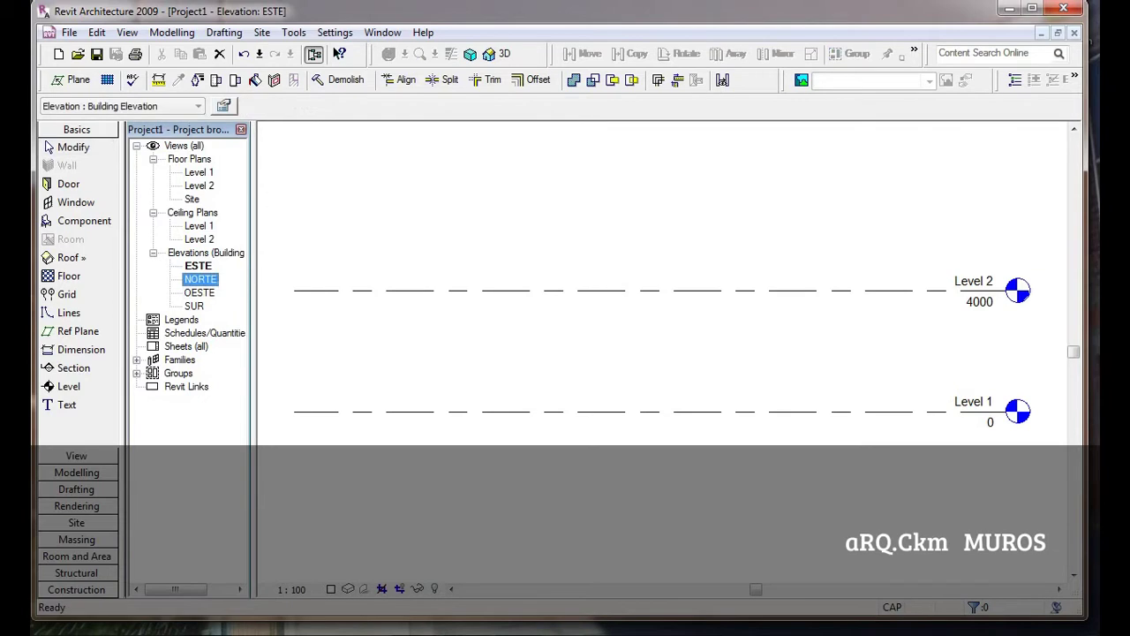
Open the NORTE elevation zoomed to fit both levels, and bring up Project Units with UN.
double_click(201, 279)
left_click(50, 149)
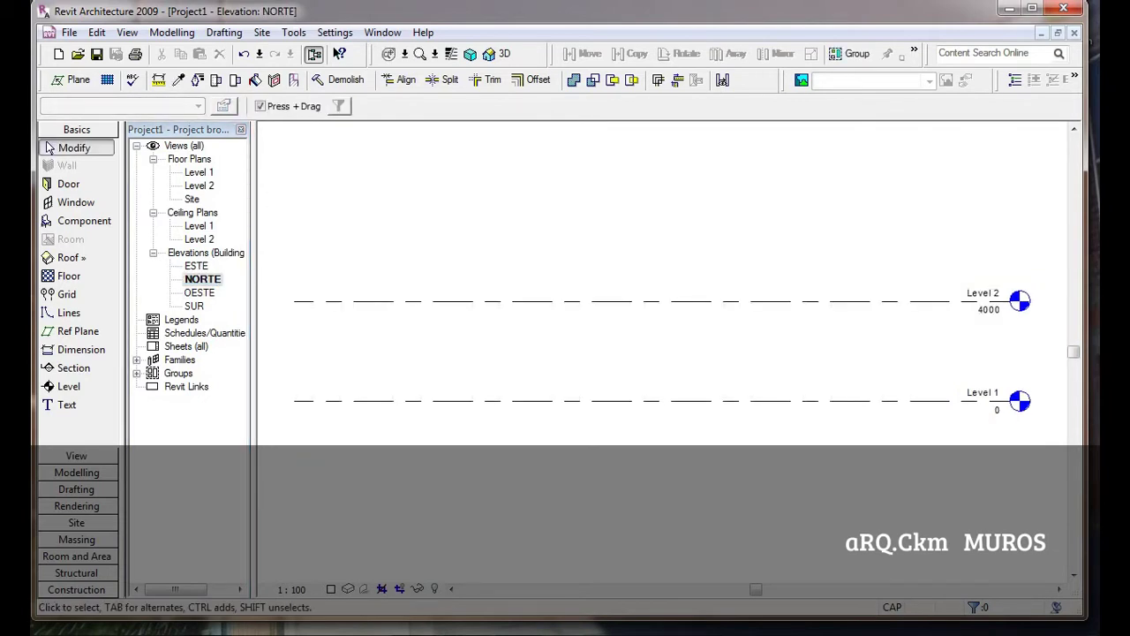
key("z")
key("f")
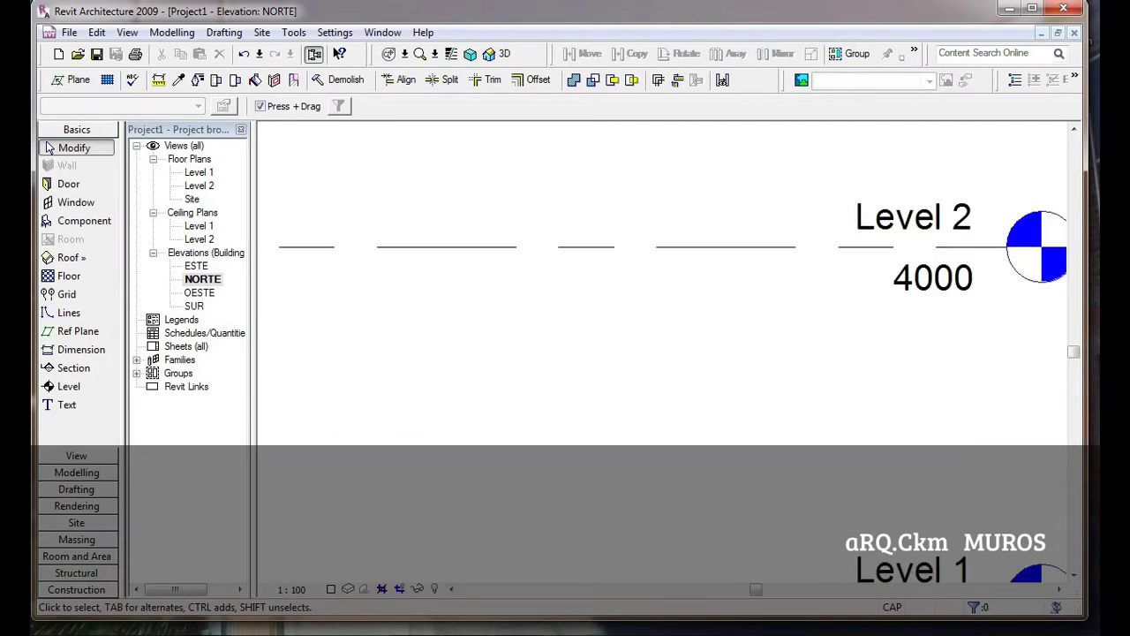
key("z")
key("f")
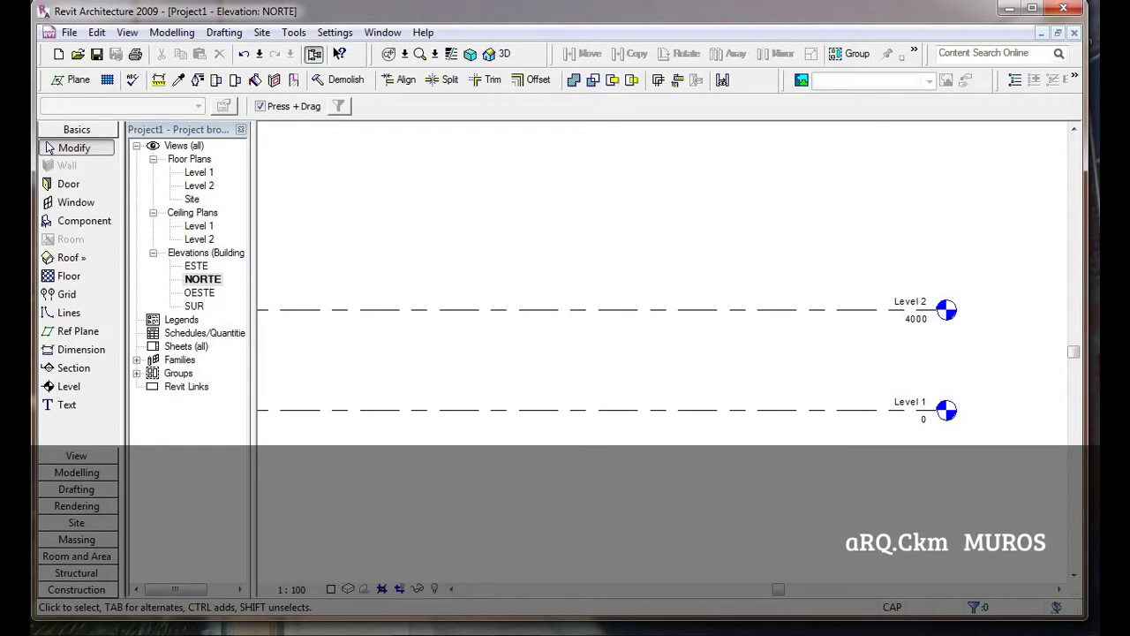
key("u")
key("n")
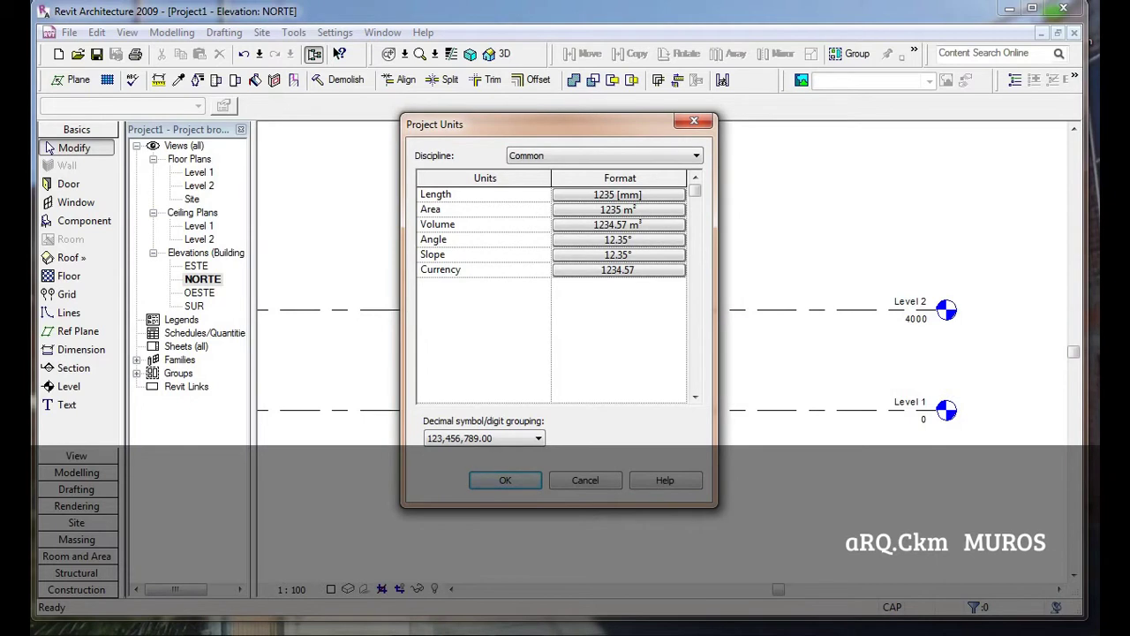
Set length units to Meters with nearest-100 rounding and the m symbol, and apply.
key("space")
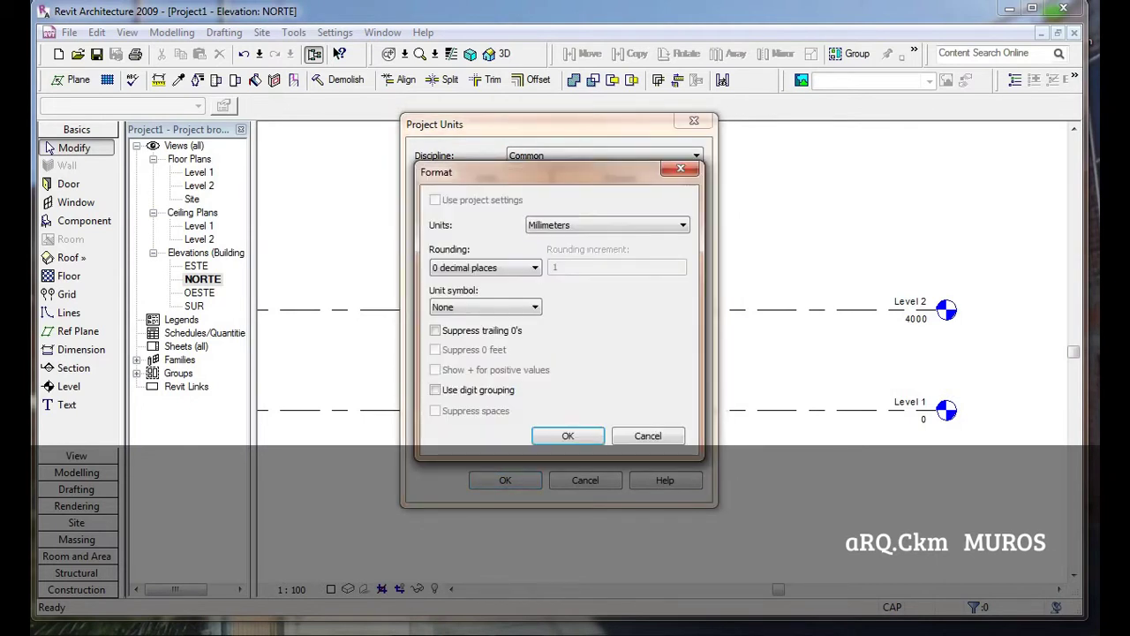
key("Return")
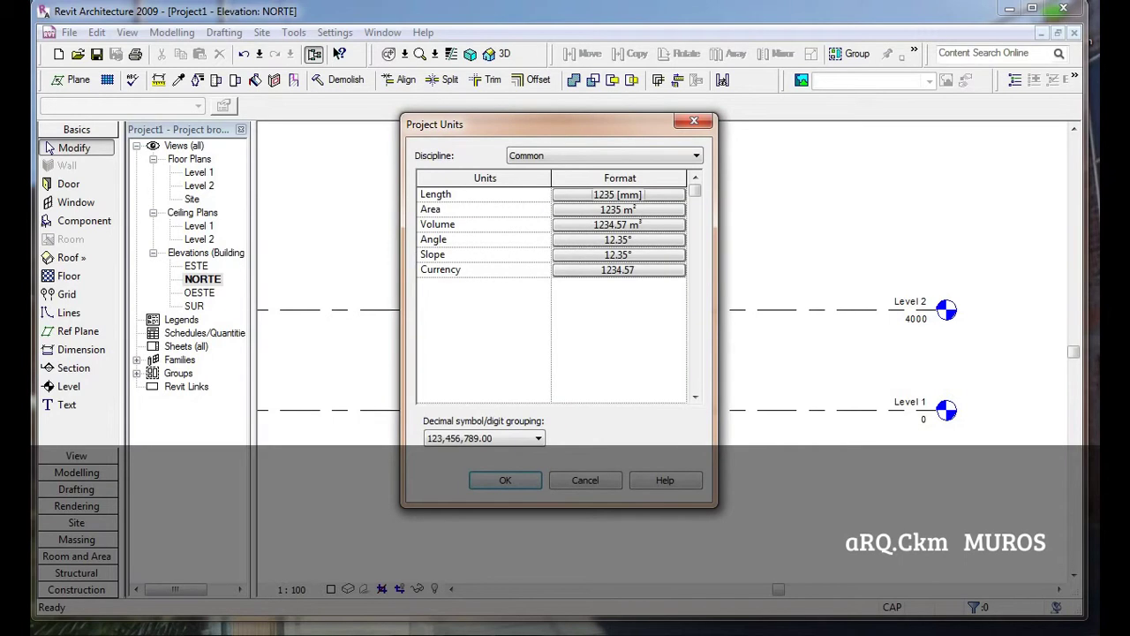
key("space")
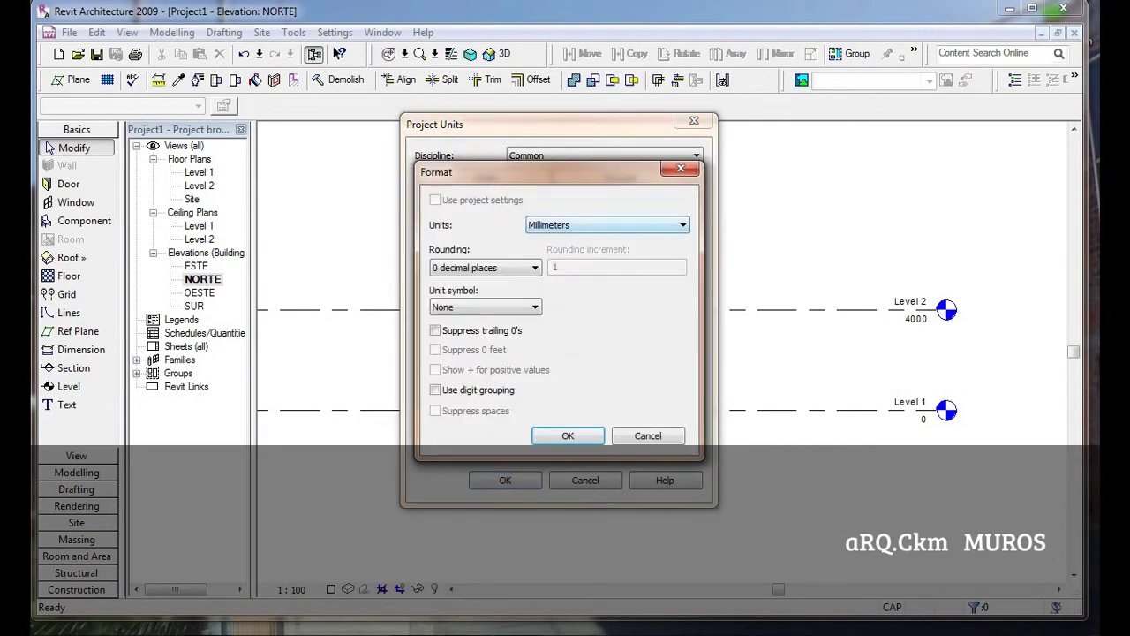
key("alt+Down")
key("Up")
key("Up")
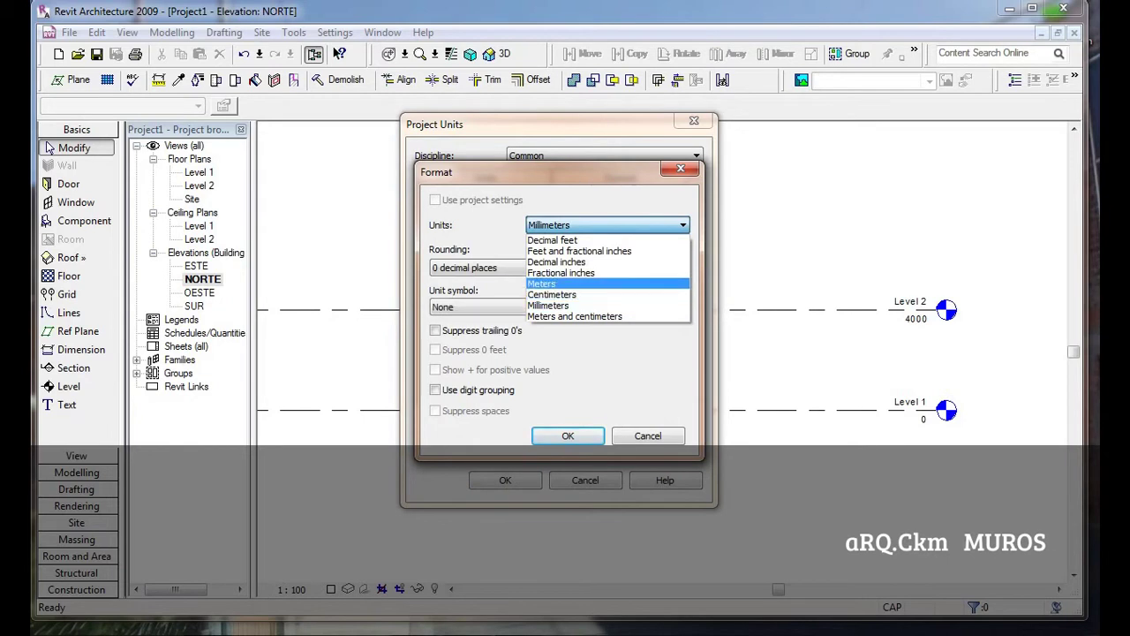
key("Return")
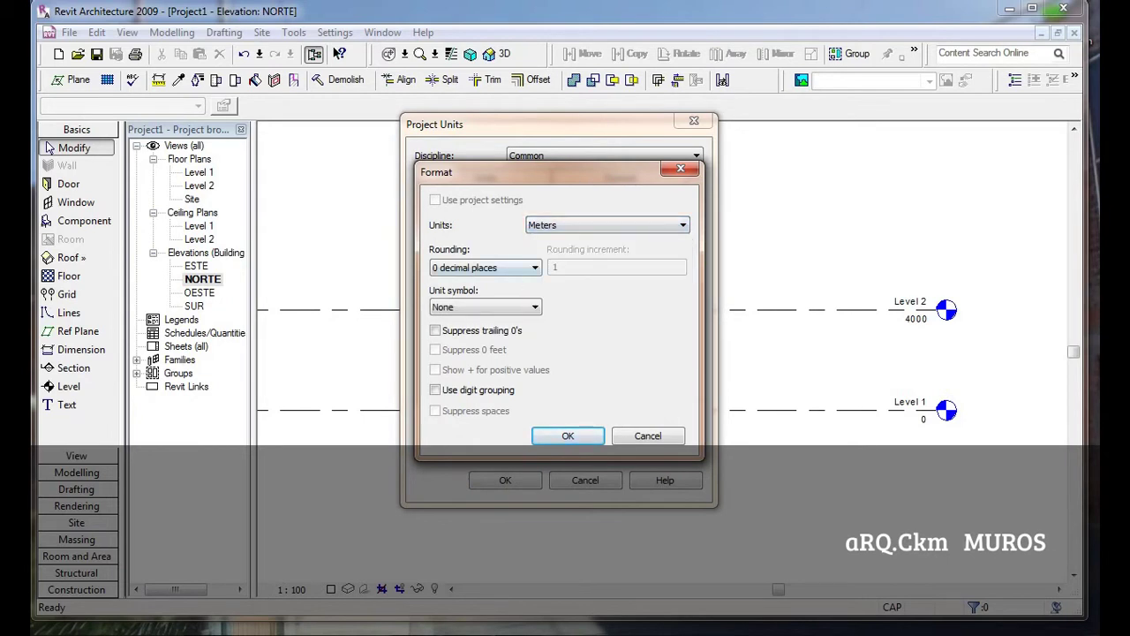
key("alt+Down")
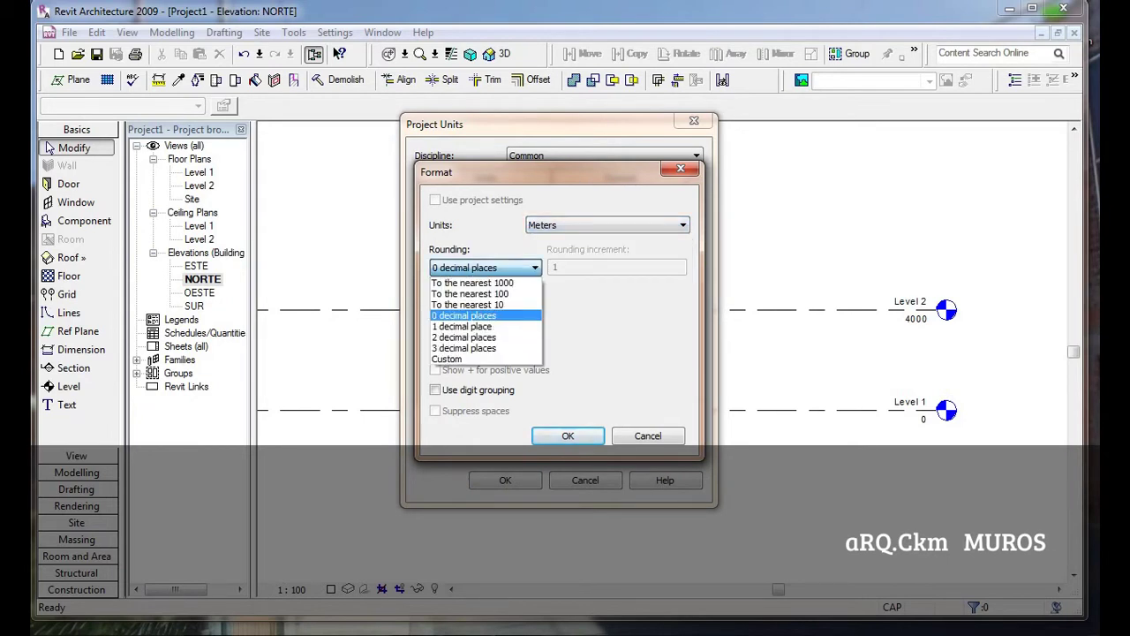
key("Up")
key("Up")
key("Return")
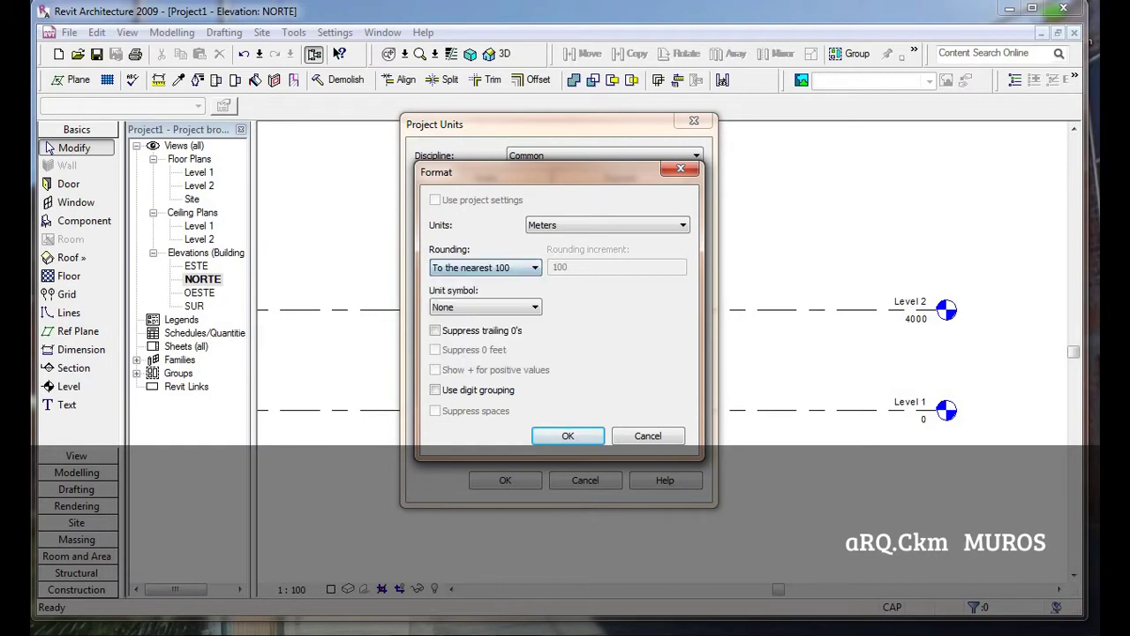
key("alt+Down")
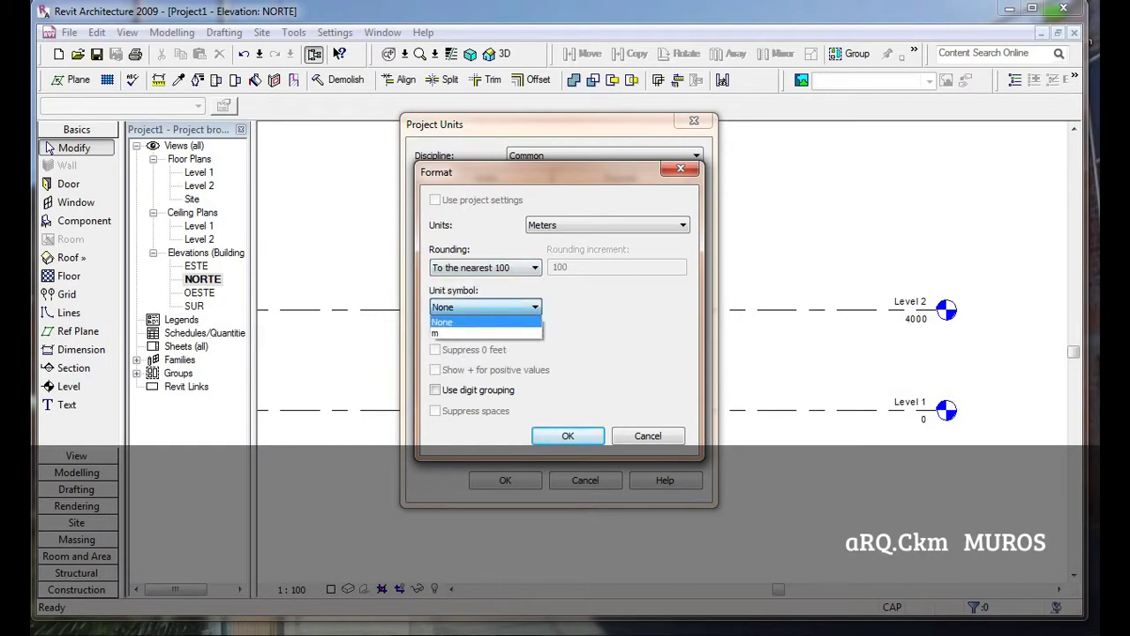
key("Down")
key("Return")
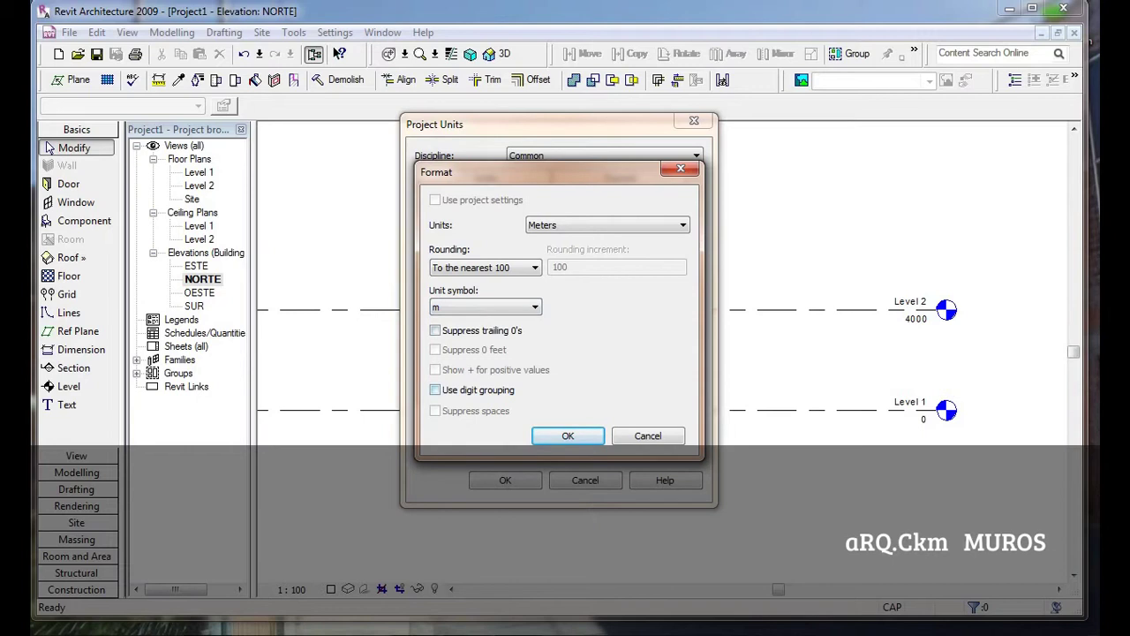
key("Return")
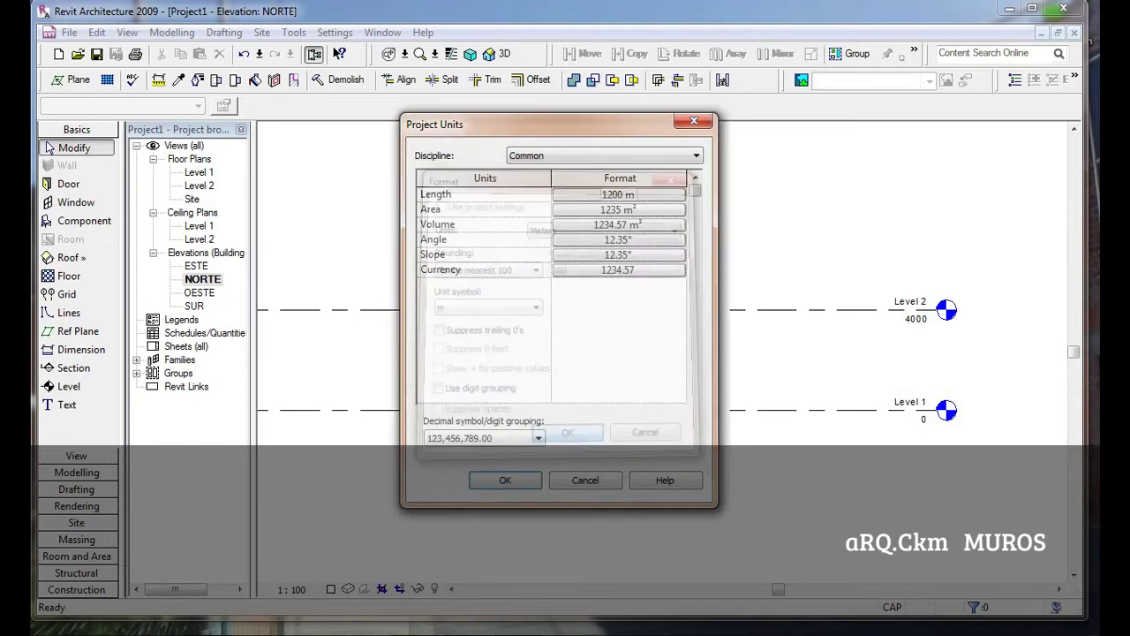
key("Return")
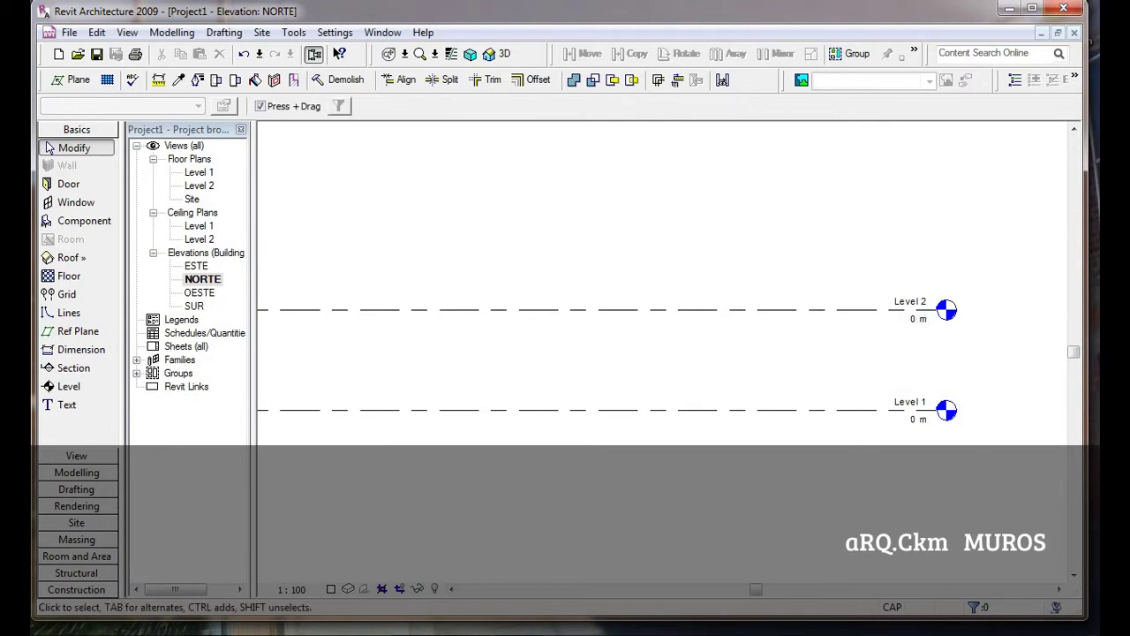
scroll(903, 311, "up", 1)
scroll(934, 321, "up", 1)
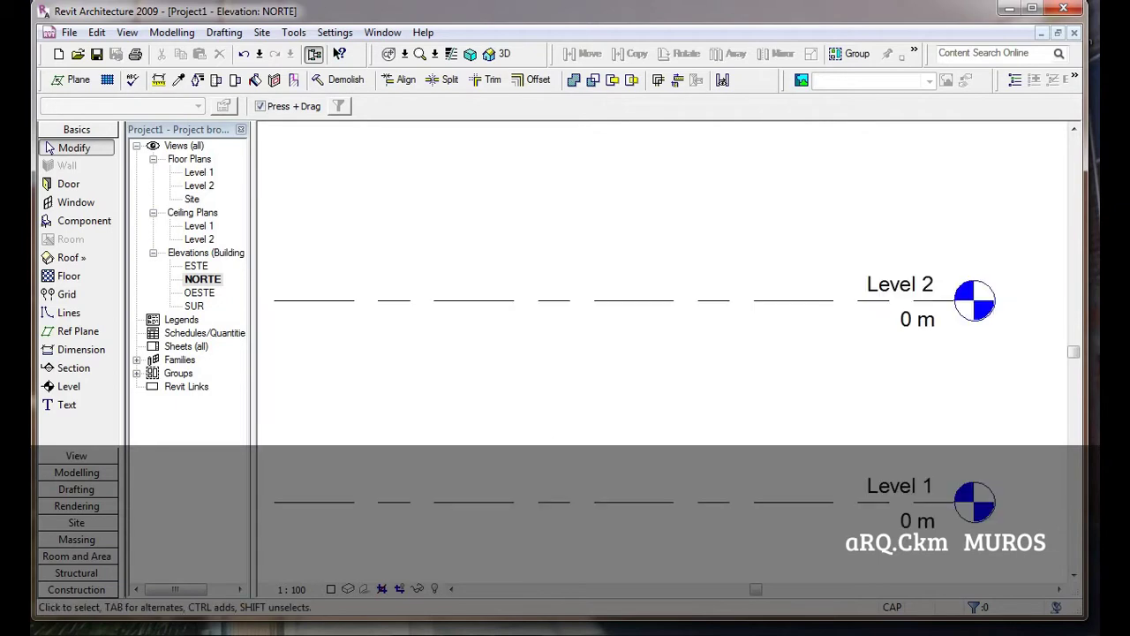
scroll(839, 348, "down", 1)
scroll(839, 348, "down", 1)
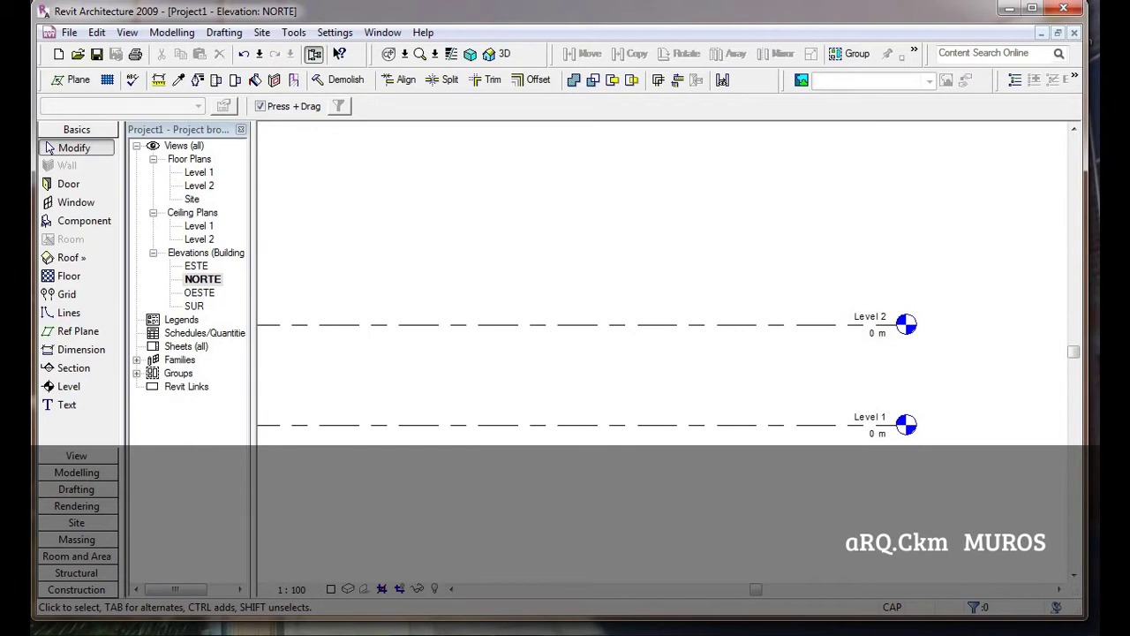
scroll(998, 419, "down", 5)
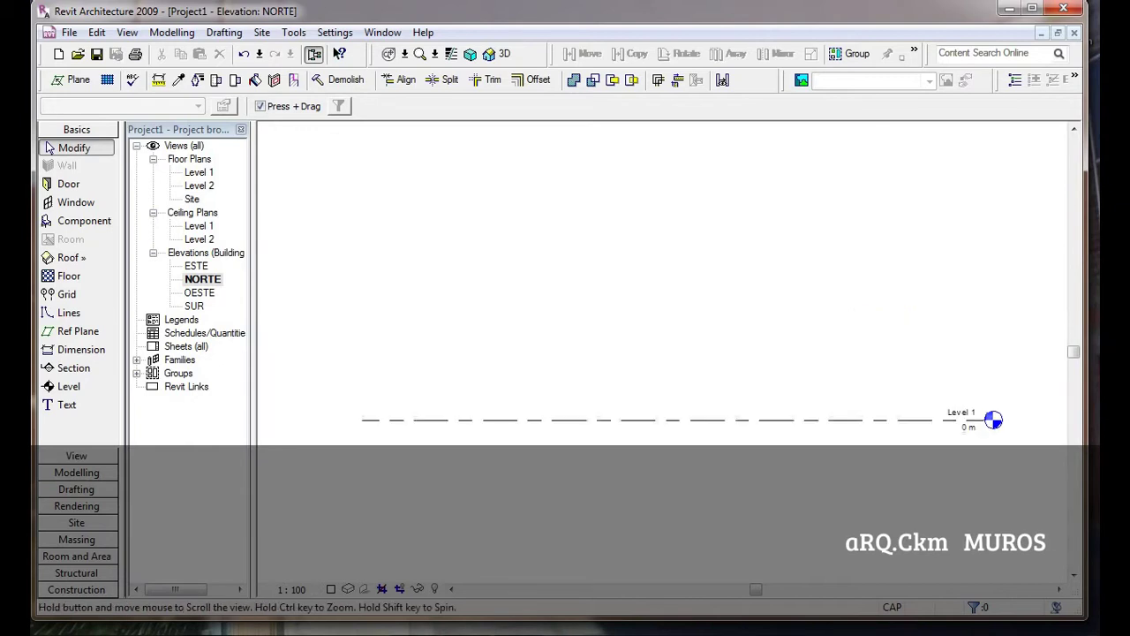
scroll(994, 420, "up", 3)
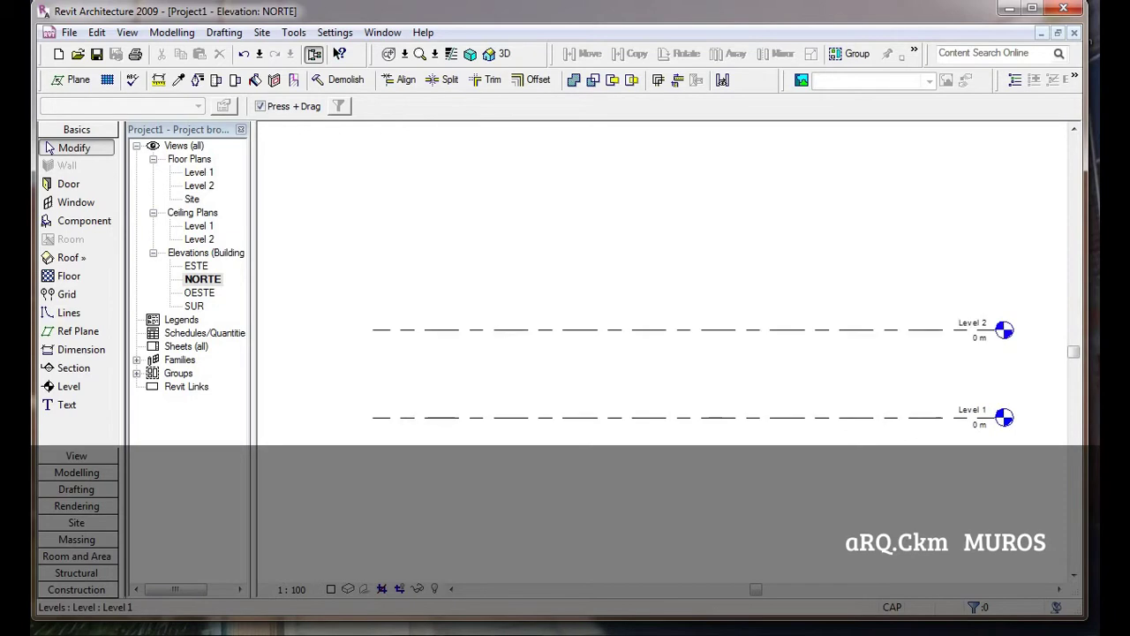
scroll(993, 420, "up", 1)
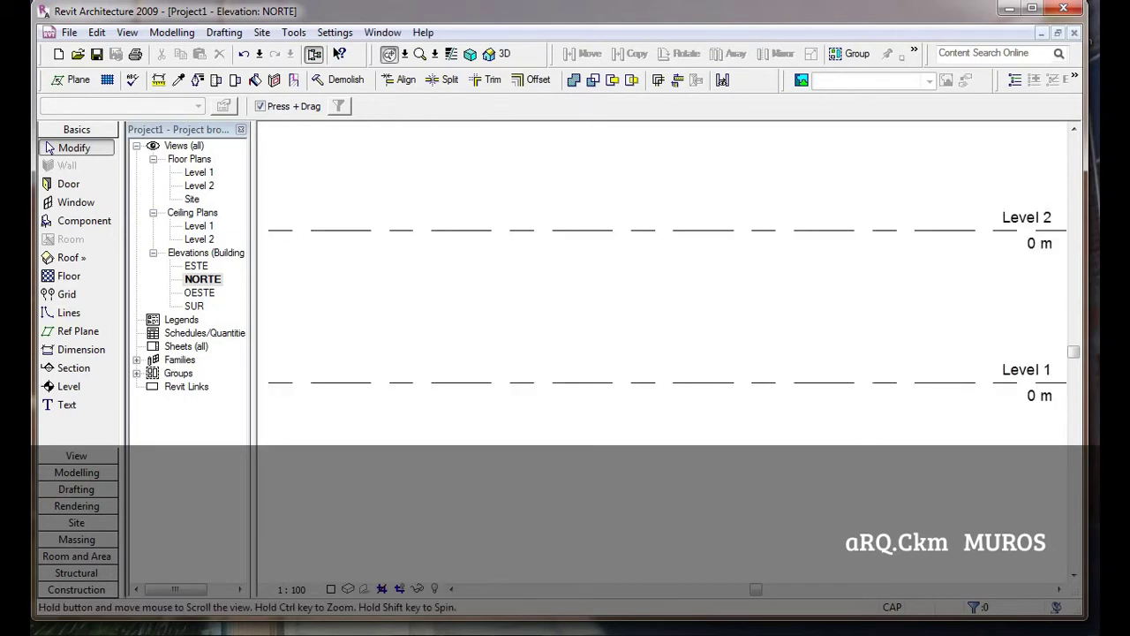
key("Escape")
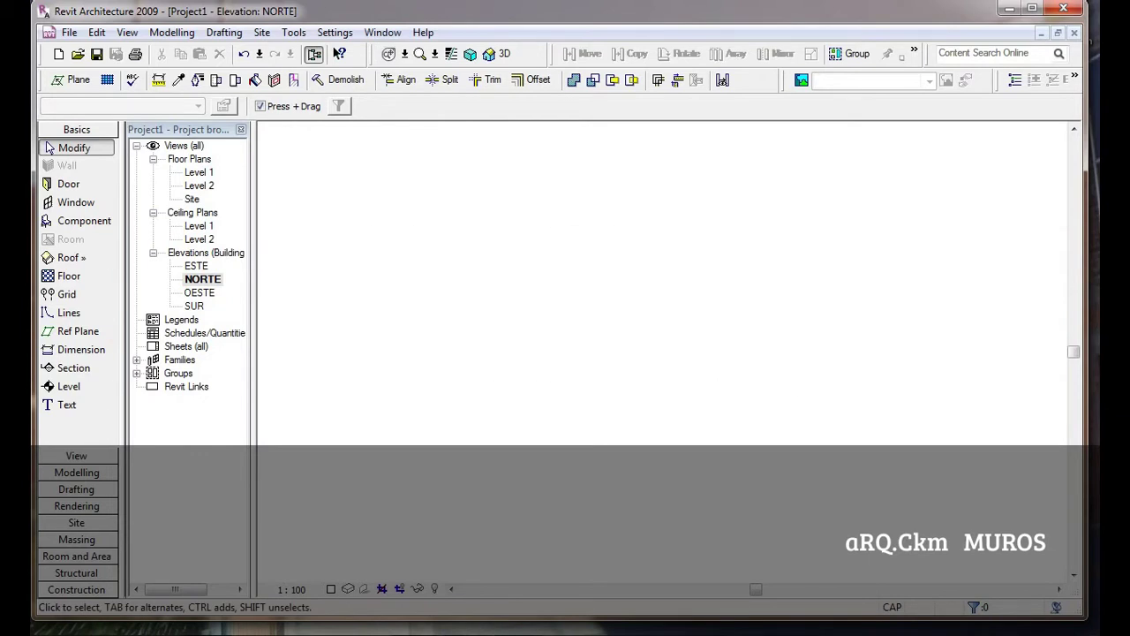
scroll(269, 362, "up", 2)
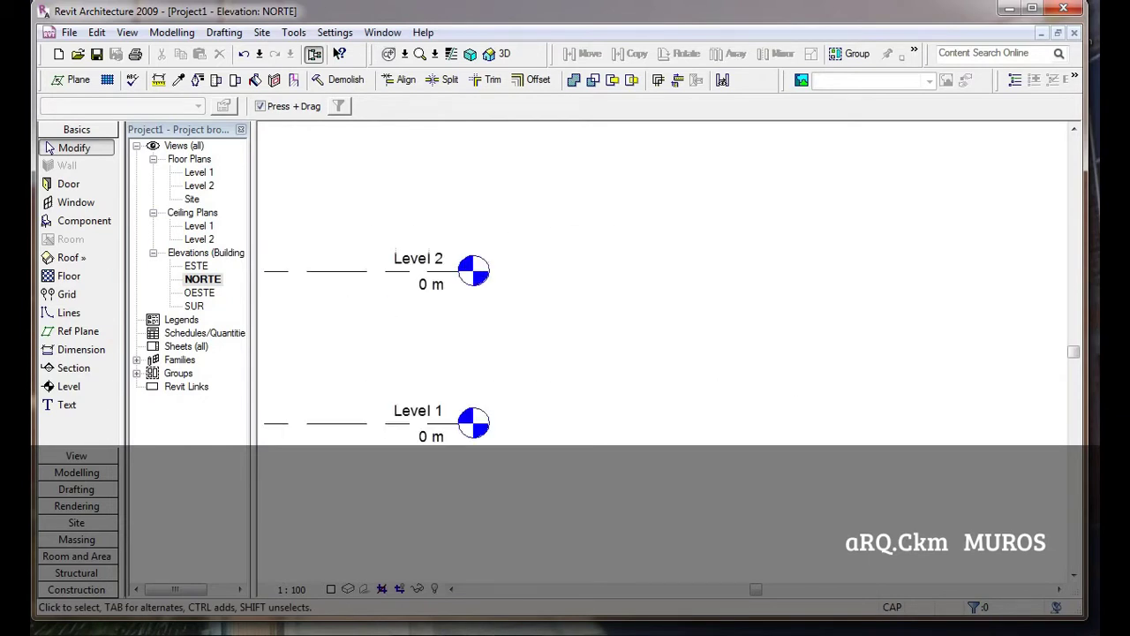
Rename Level 1 to PLANTA BAJA, including its matching views.
left_click(451, 422)
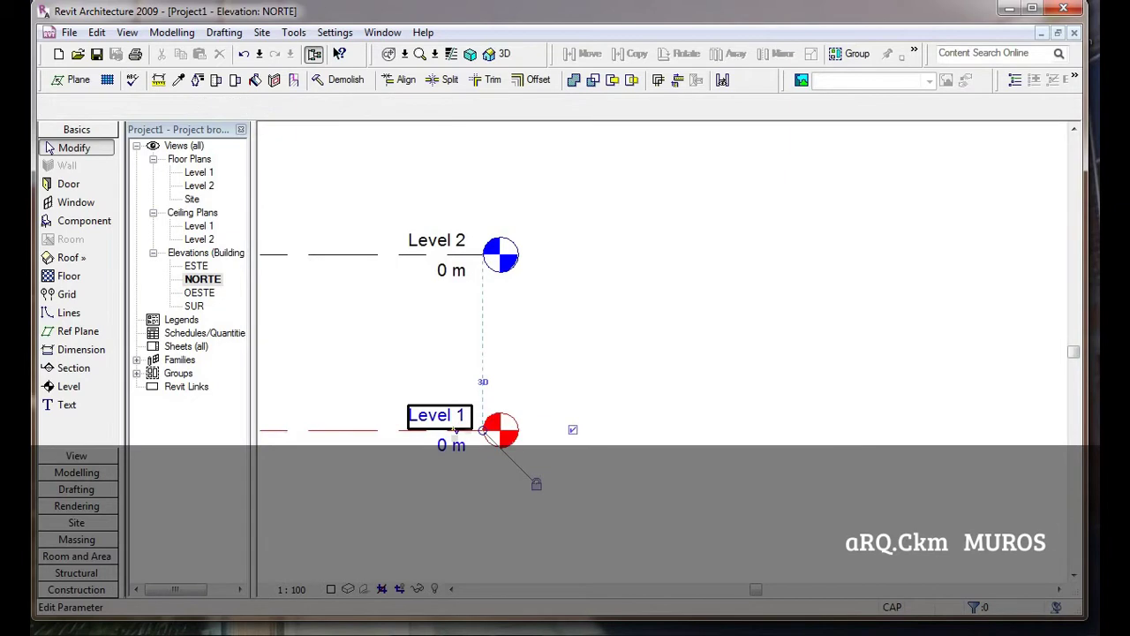
left_click(450, 422)
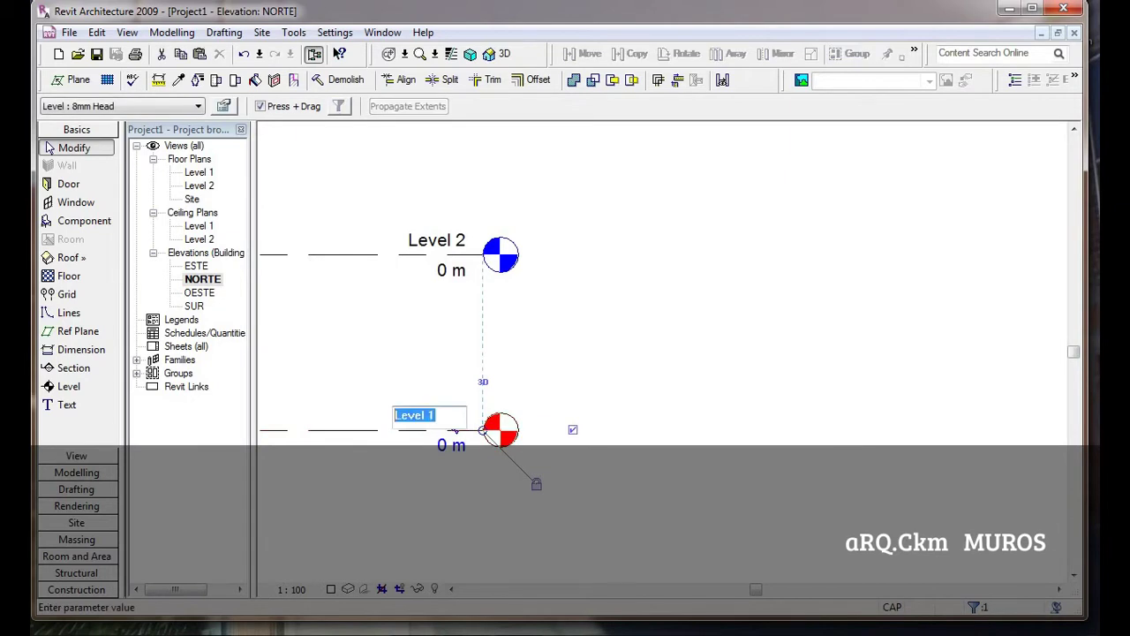
type("PLANTA BAJA")
key("Return")
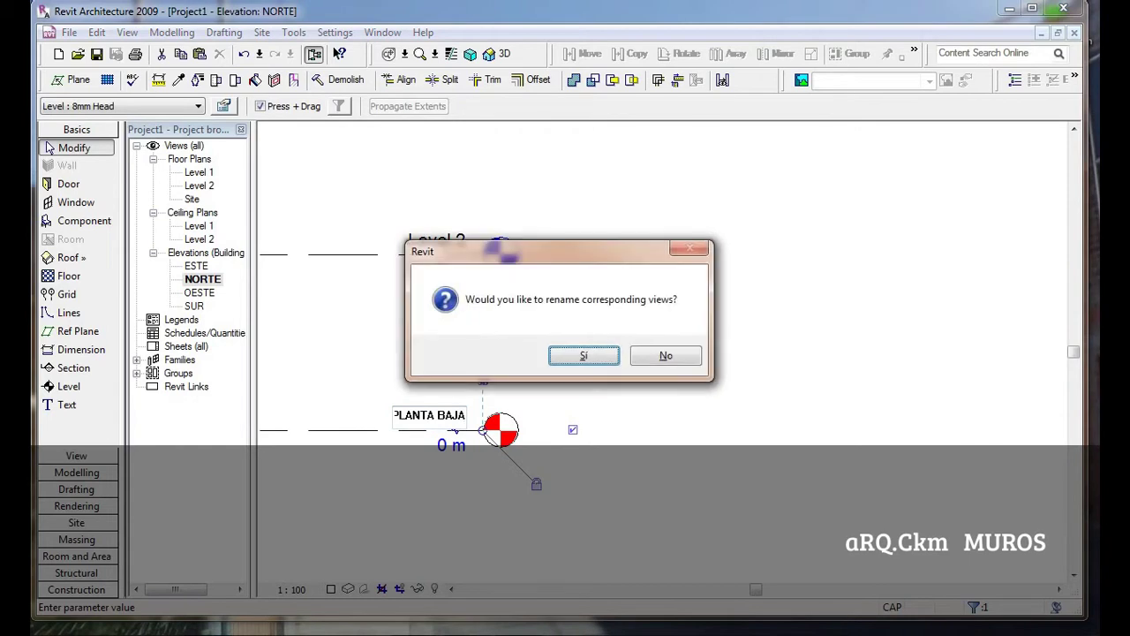
key("Return")
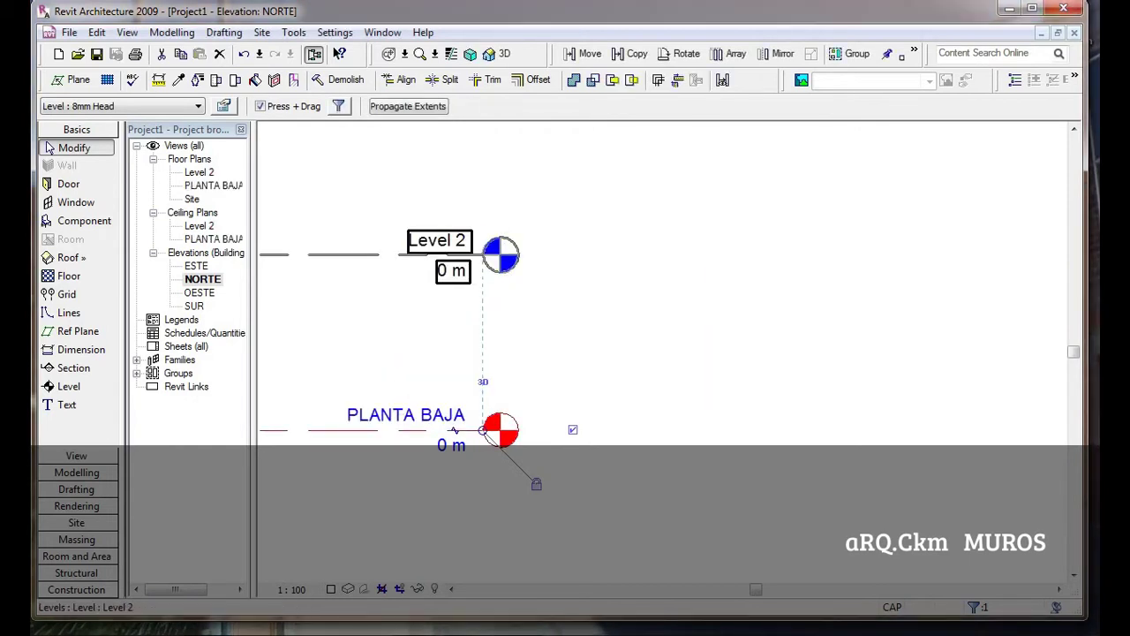
Rename Level 2 to PLANTA ALTA, including its matching views.
left_click(454, 254)
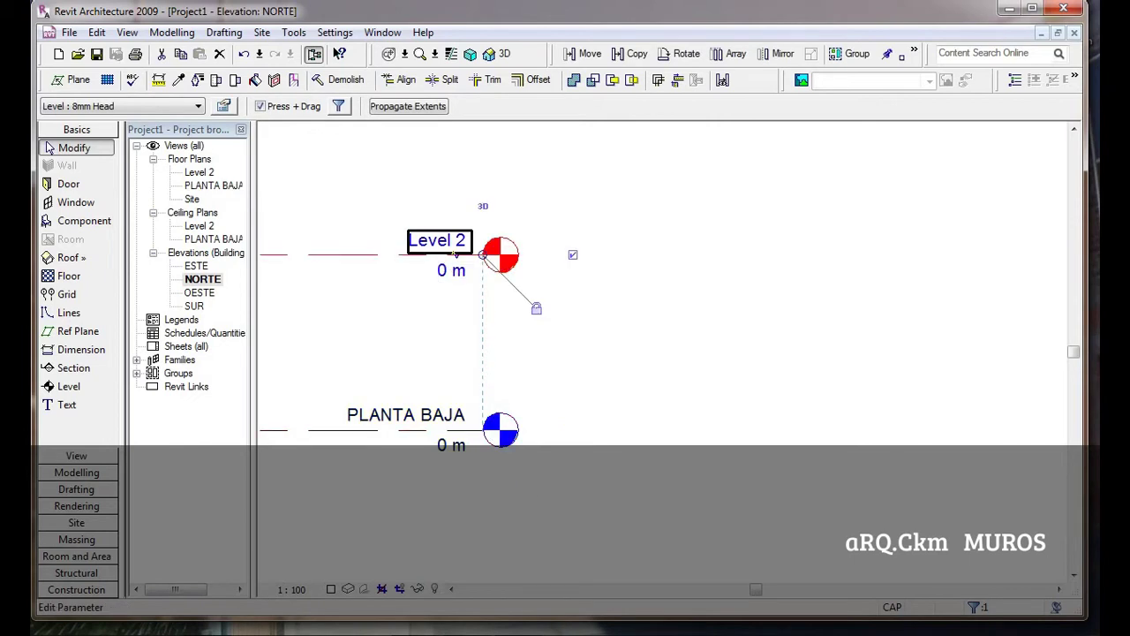
left_click(442, 241)
right_click(442, 238)
left_click(435, 240)
key("ctrl+a")
type("PLANTA ALTA")
key("Return")
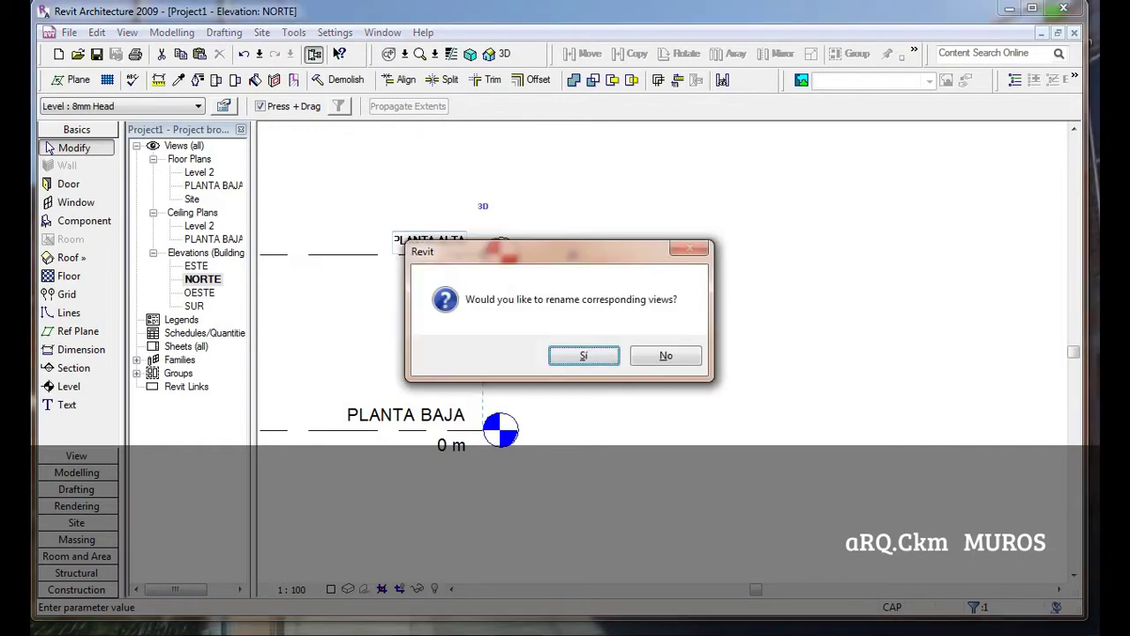
key("Return")
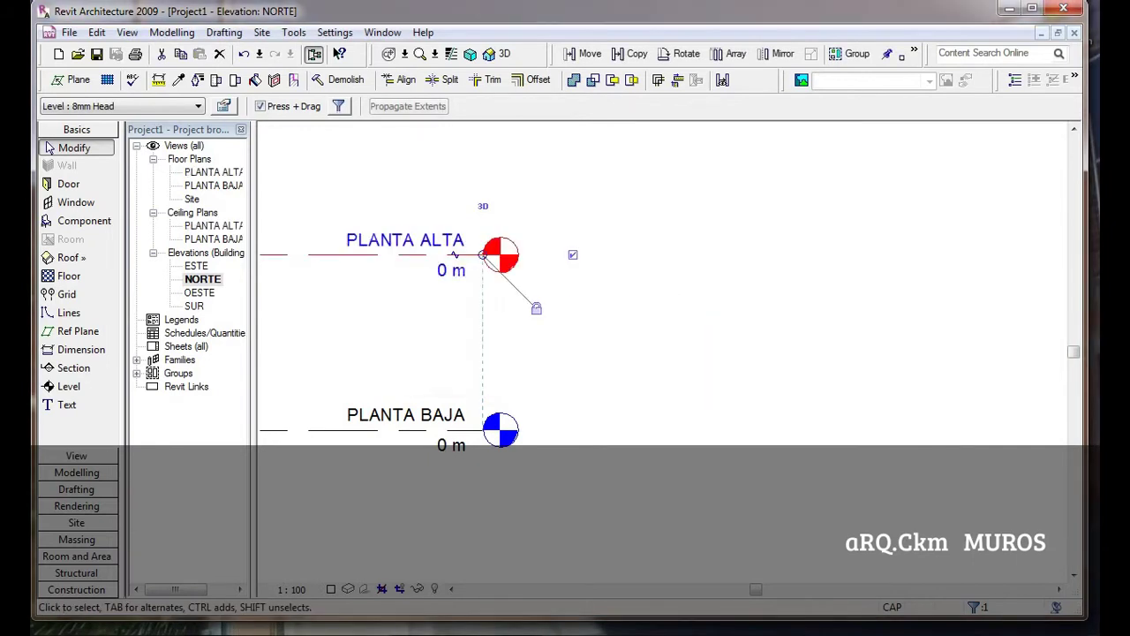
Set the PLANTA ALTA level elevation to 2.7 m.
left_click(452, 271)
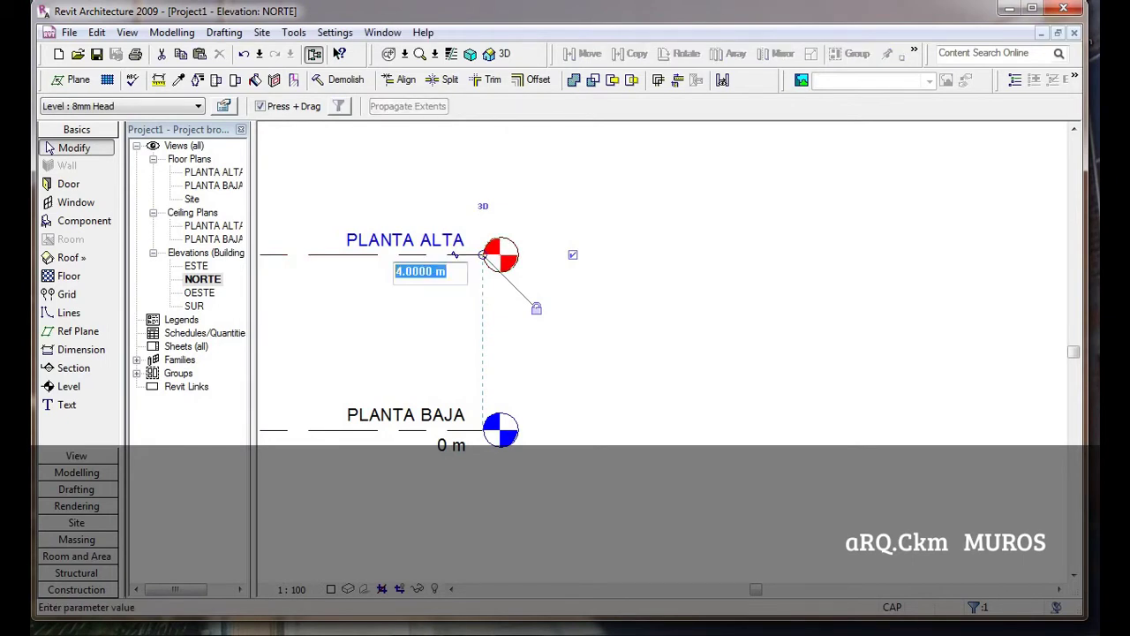
type("2.7")
key("Return")
key("Escape")
left_click(452, 326)
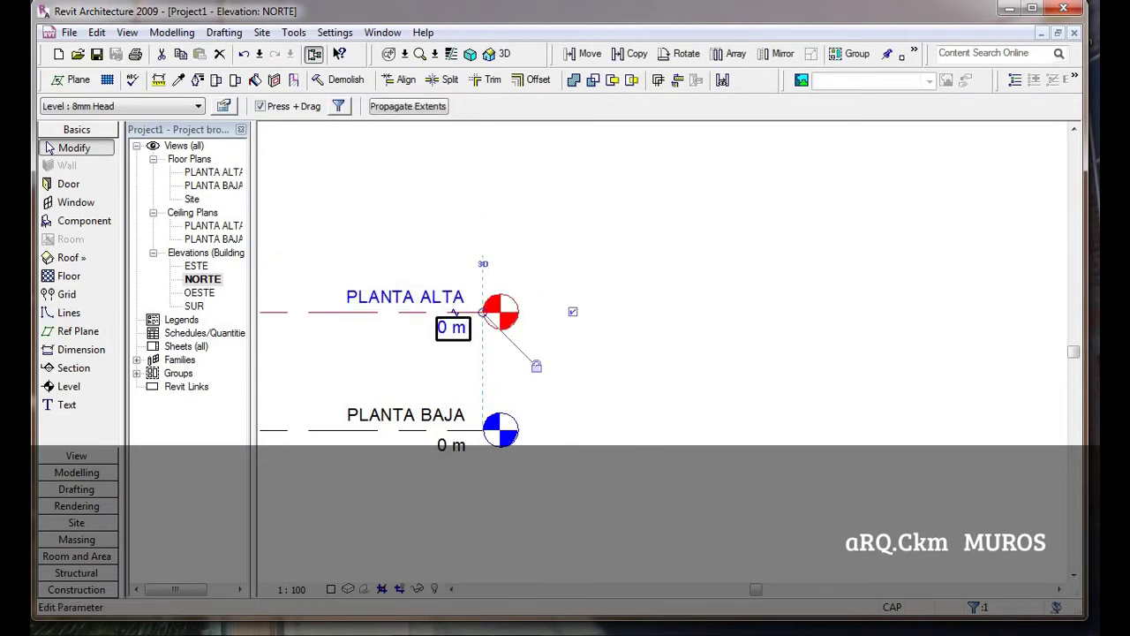
left_click(451, 327)
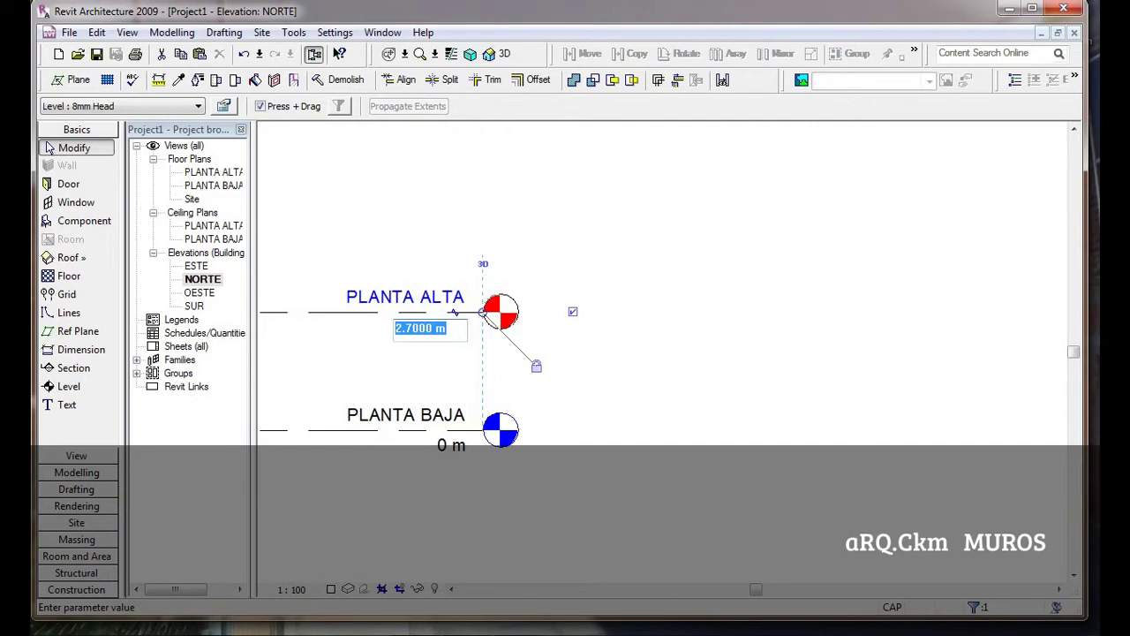
key("Escape")
Check PLANTA ALTA sits at 2.7 m, then open the PLANTA BAJA floor plan.
scroll(919, 290, "down", 2)
middle_click_drag(604, 291, 928, 290)
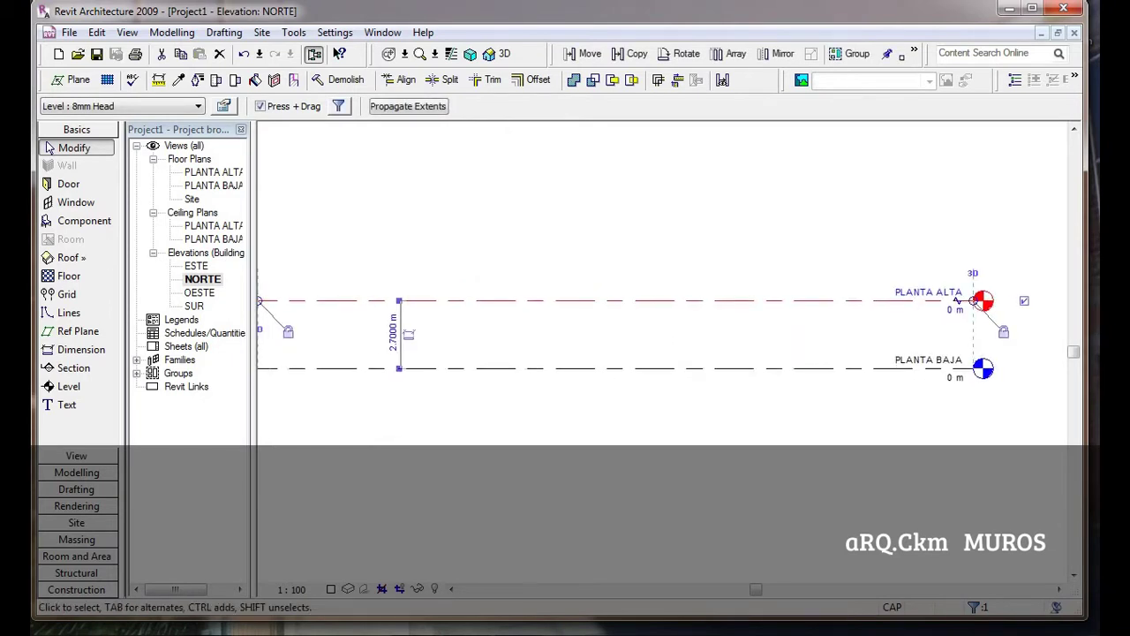
scroll(894, 328, "down", 1)
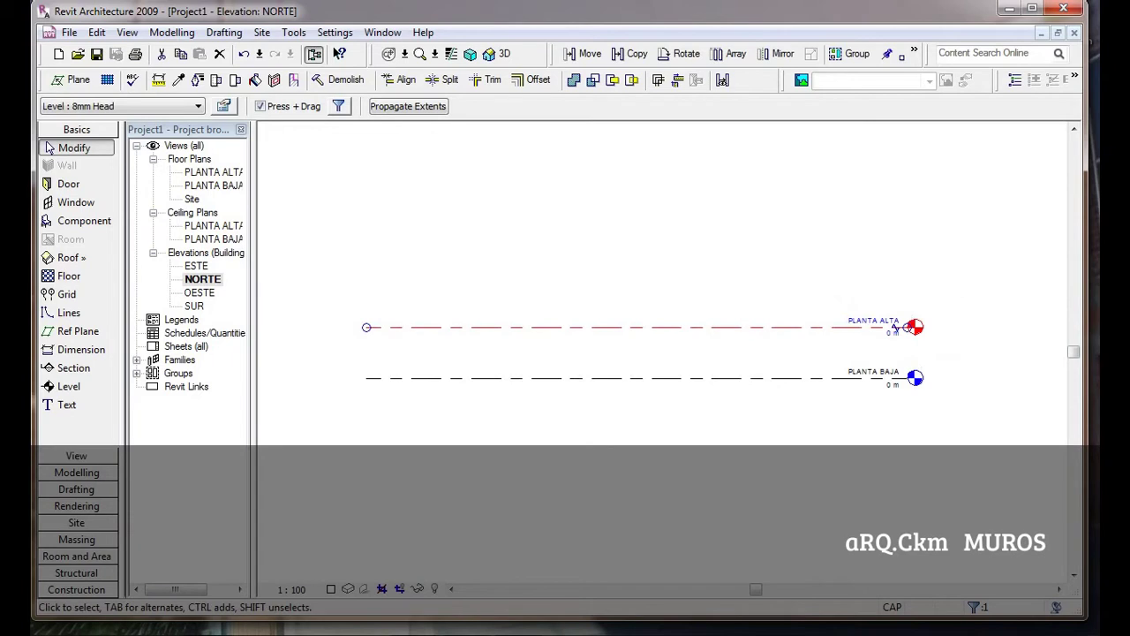
scroll(895, 328, "up", 1)
left_click(944, 294)
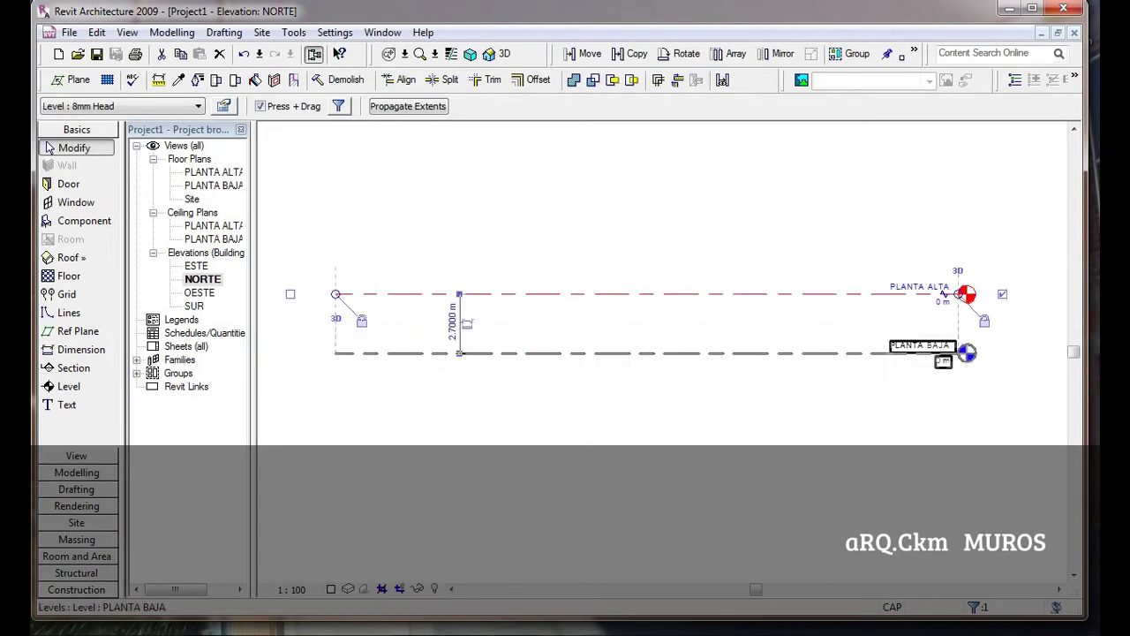
key("Escape")
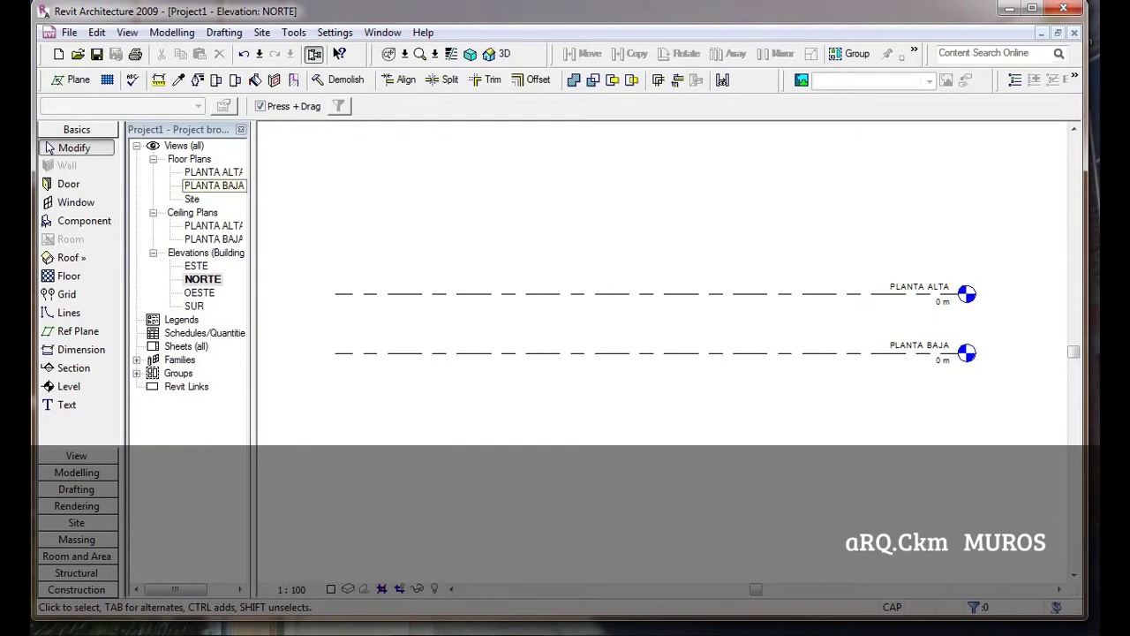
key("Return")
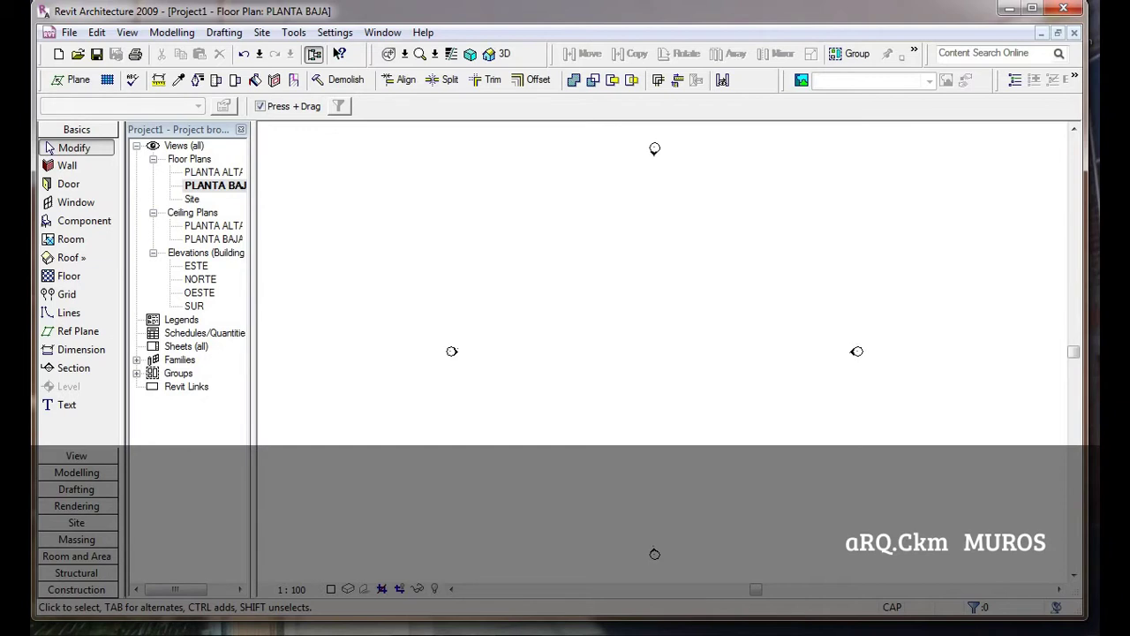
Start the Wall tool on PLANTA BAJA with an unconnected height of 2.7 m.
left_click(216, 186)
left_click(64, 166)
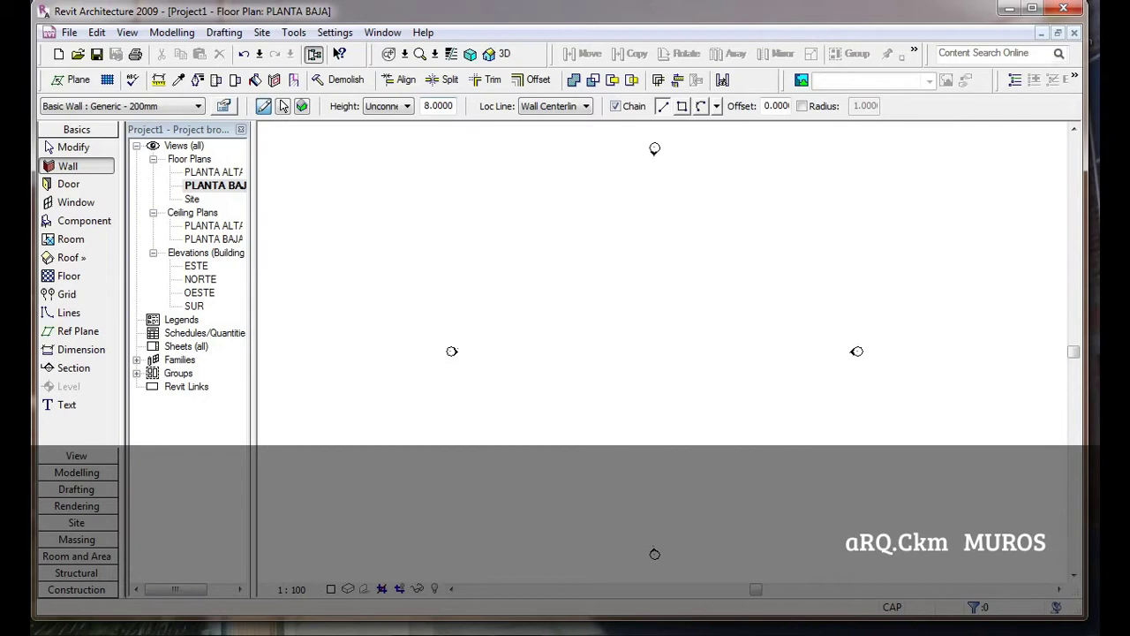
left_click(407, 106)
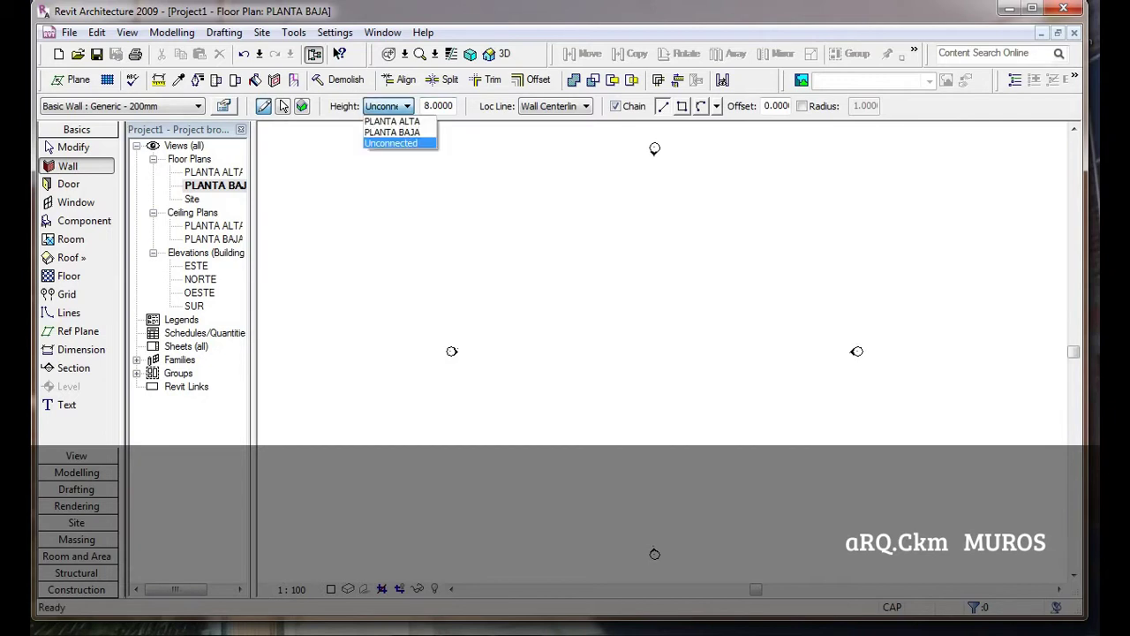
left_click(392, 121)
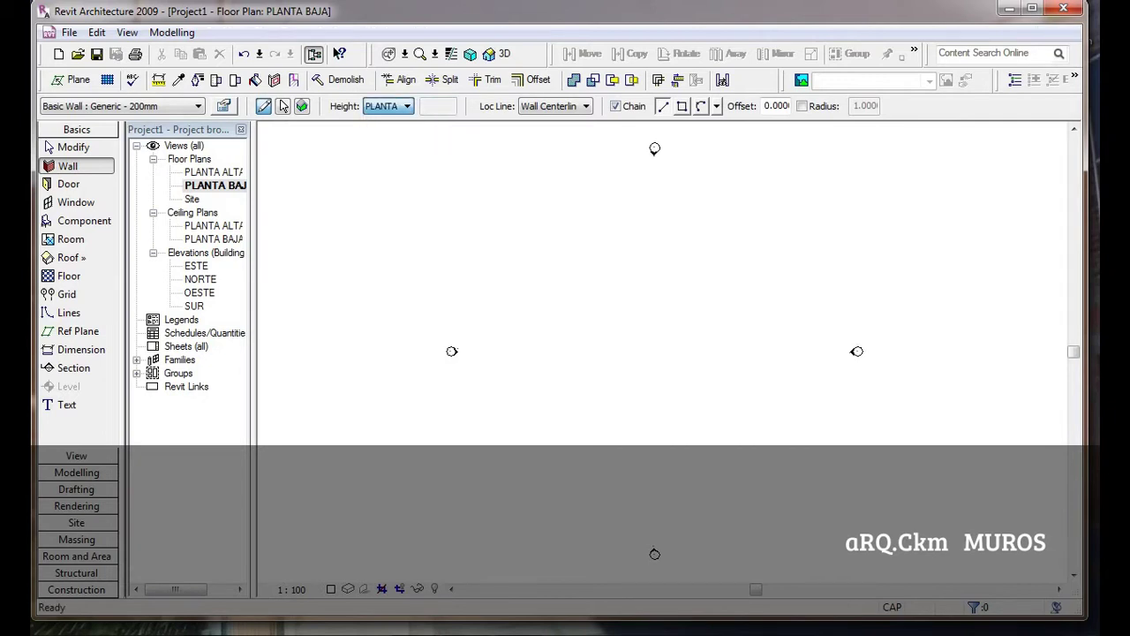
key("Escape")
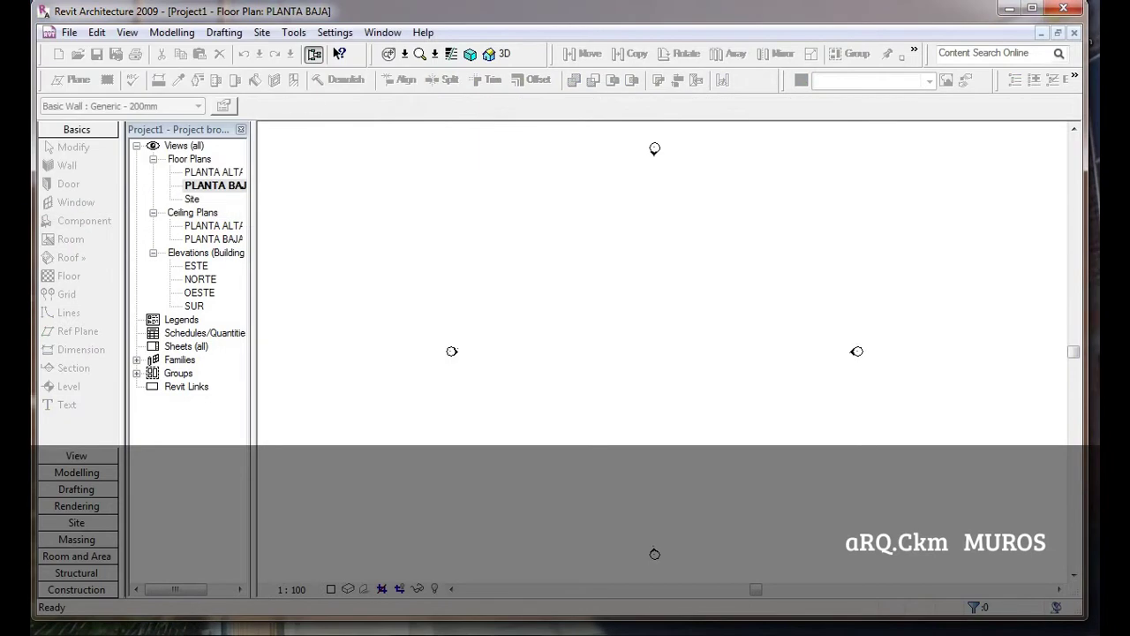
key("w")
key("a")
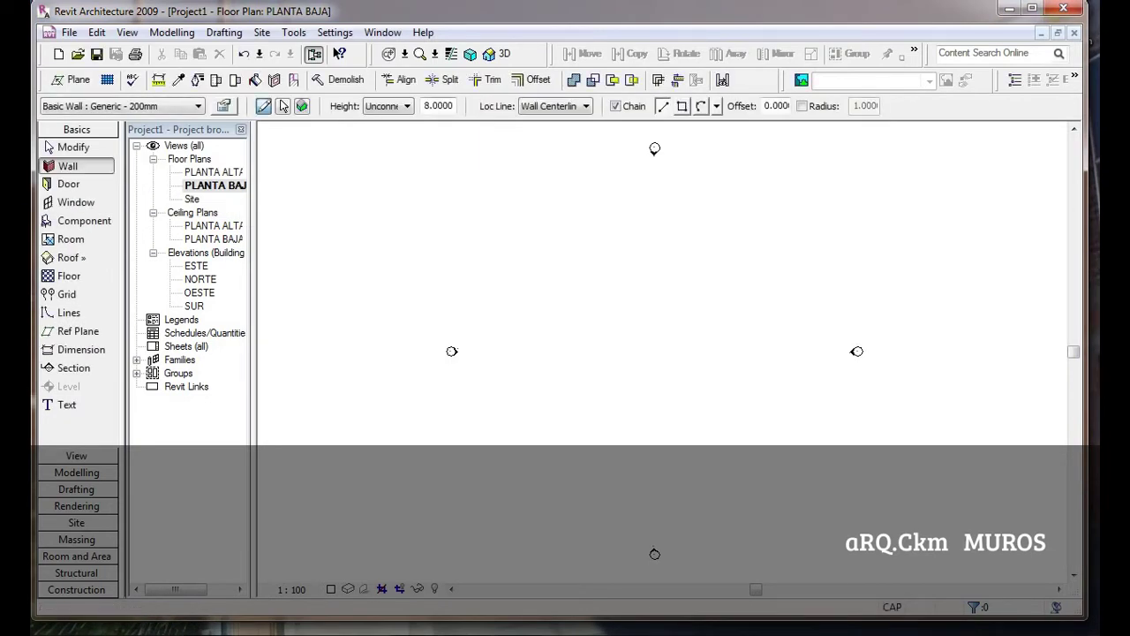
left_click(438, 105)
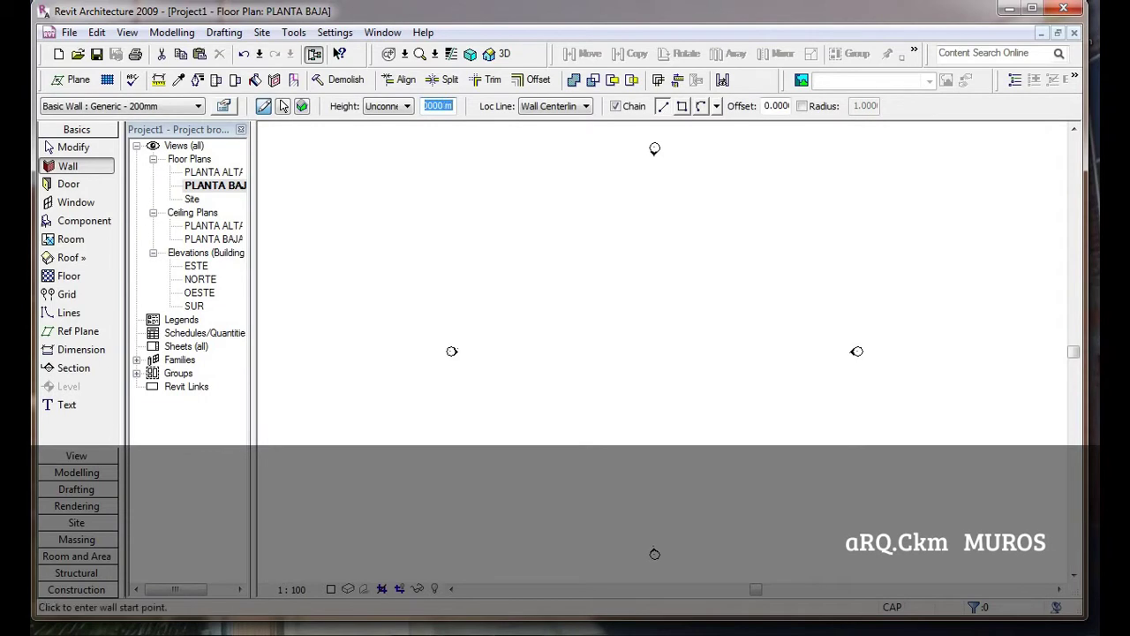
type("2.7")
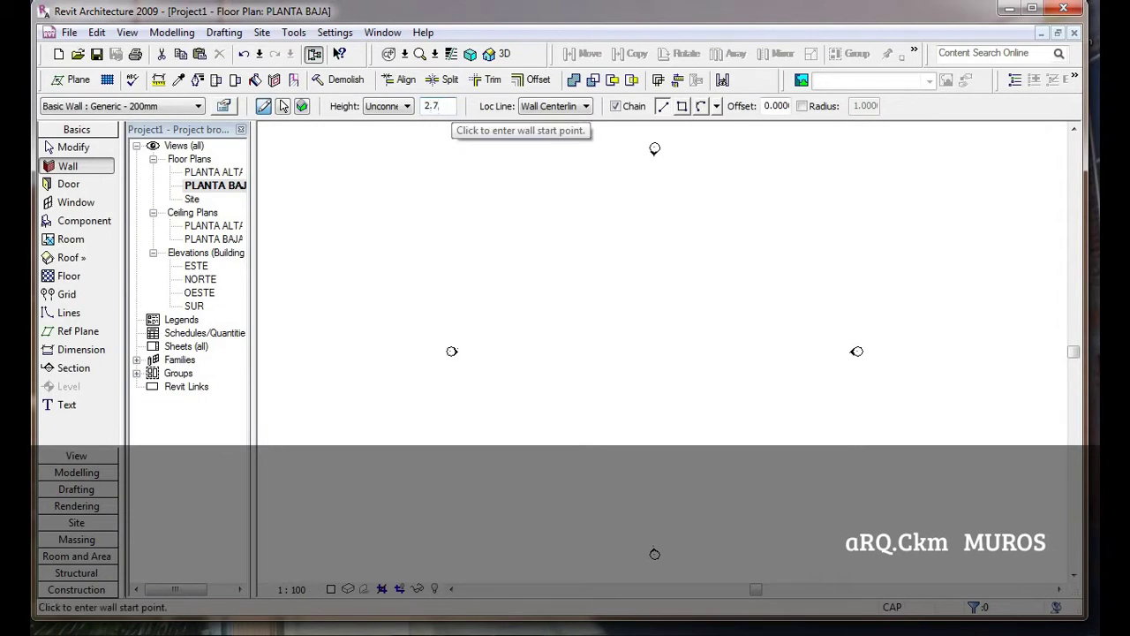
key("Return")
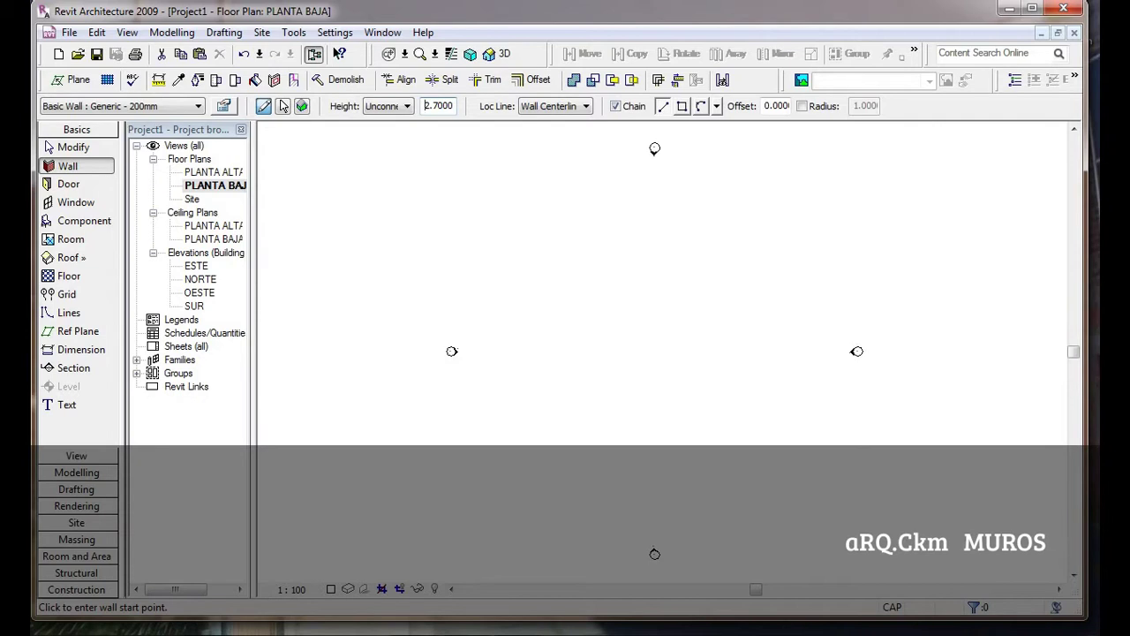
Draw the 4 m bottom wall and the 5 m side wall.
left_click(558, 424)
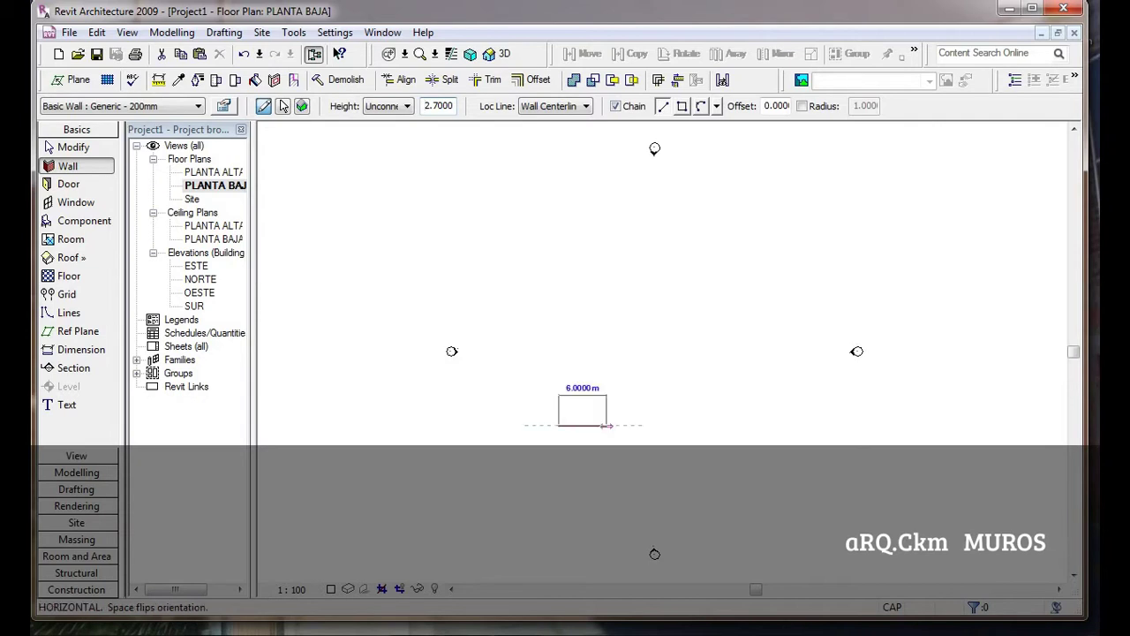
left_click(631, 426)
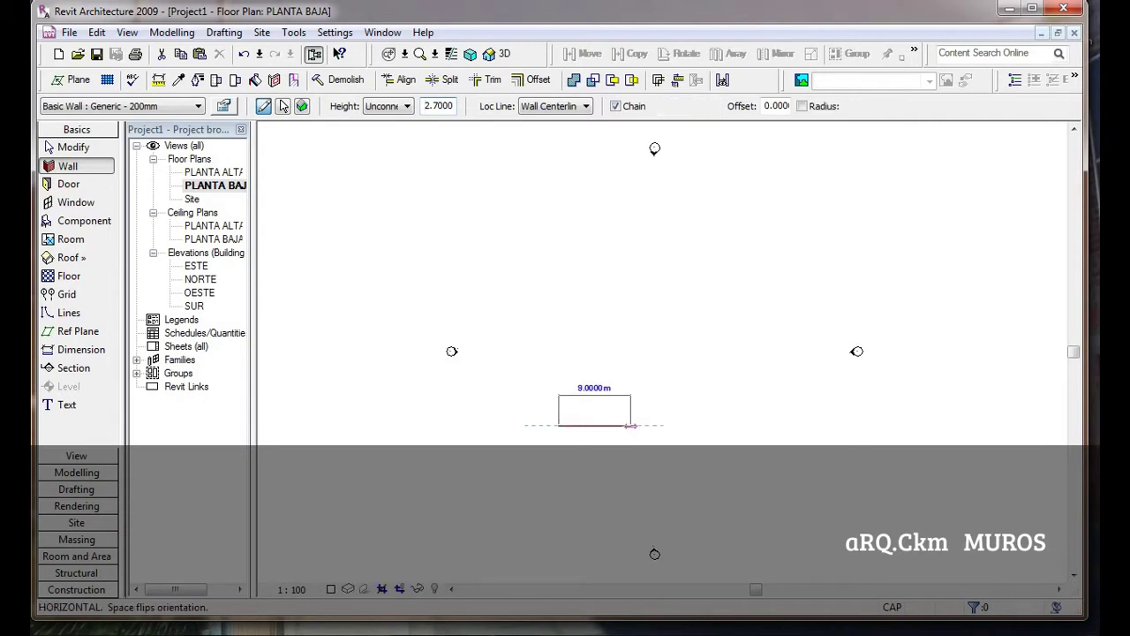
scroll(627, 429, "up", 2)
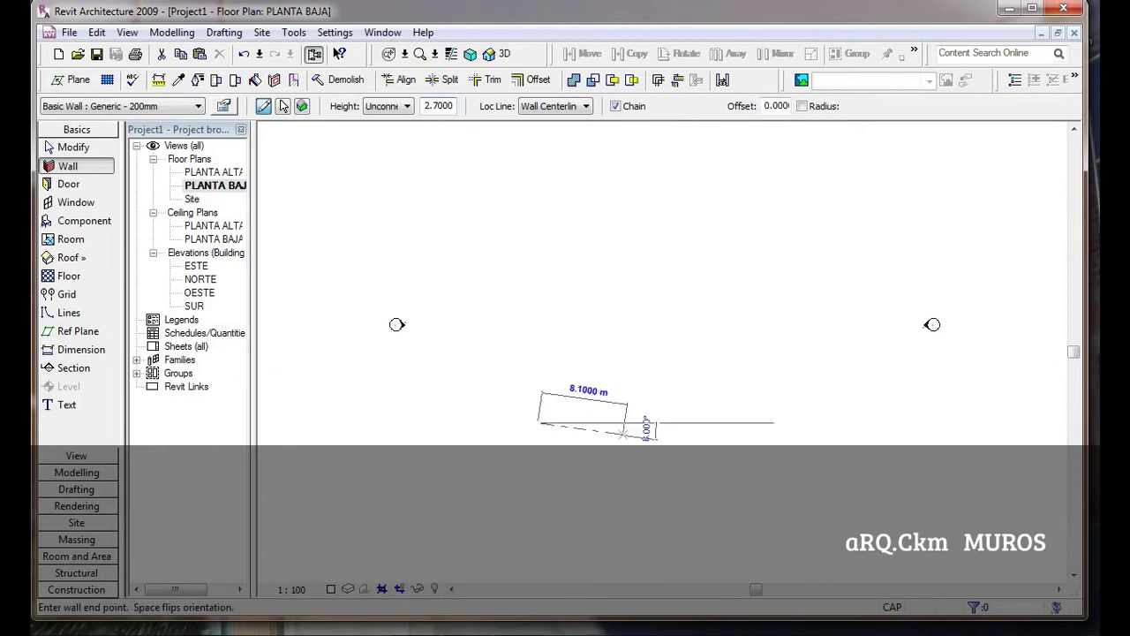
scroll(624, 432, "up", 2)
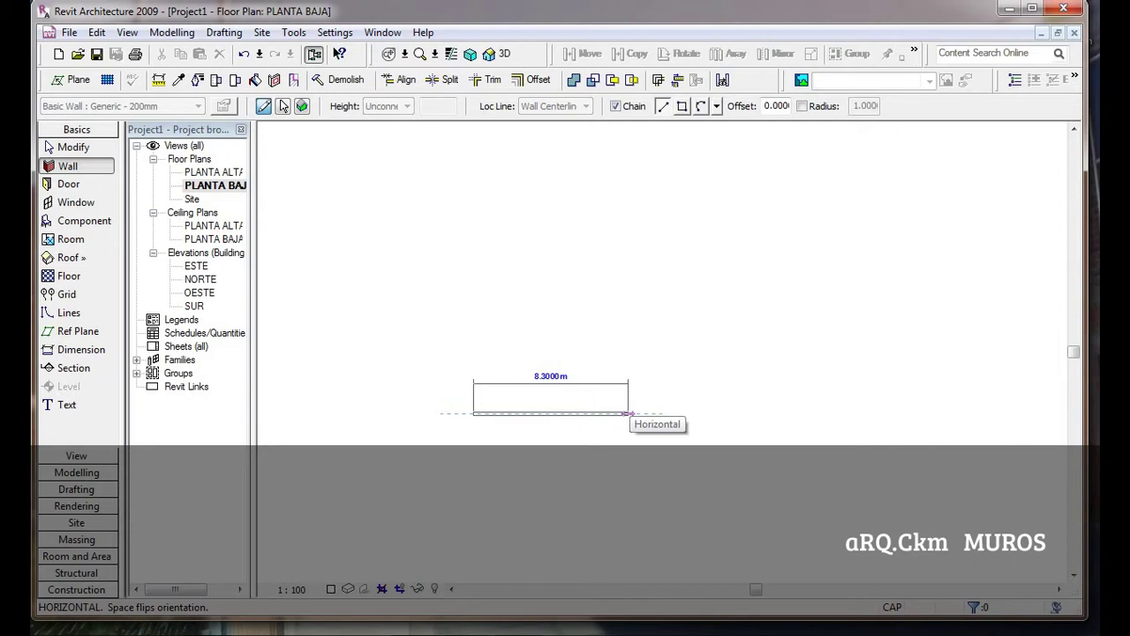
type("4")
key("Return")
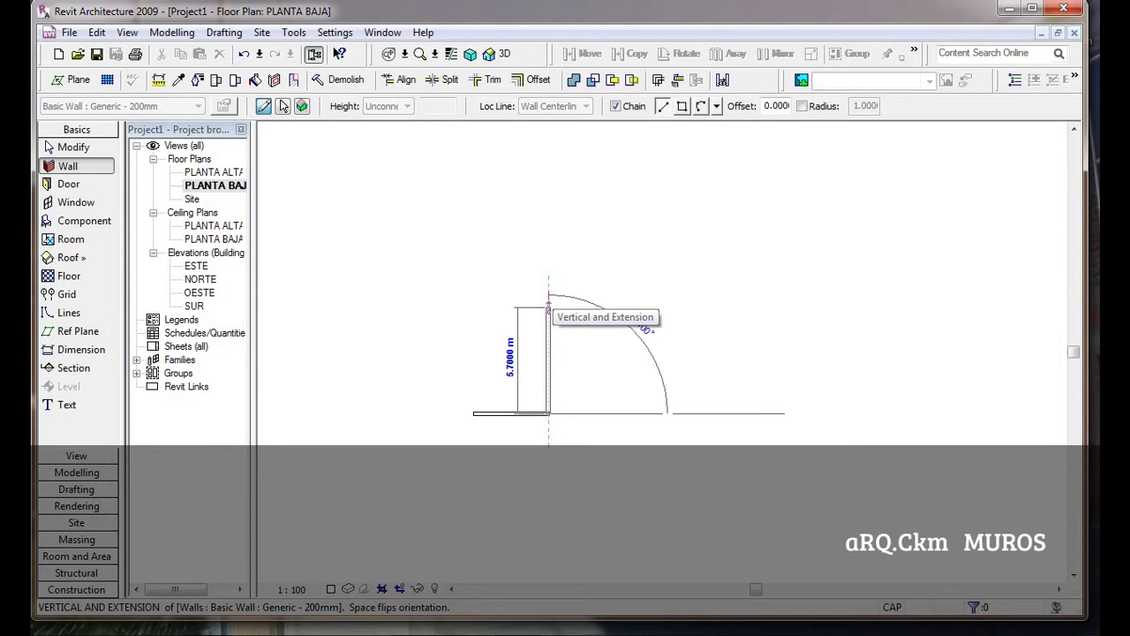
type("5")
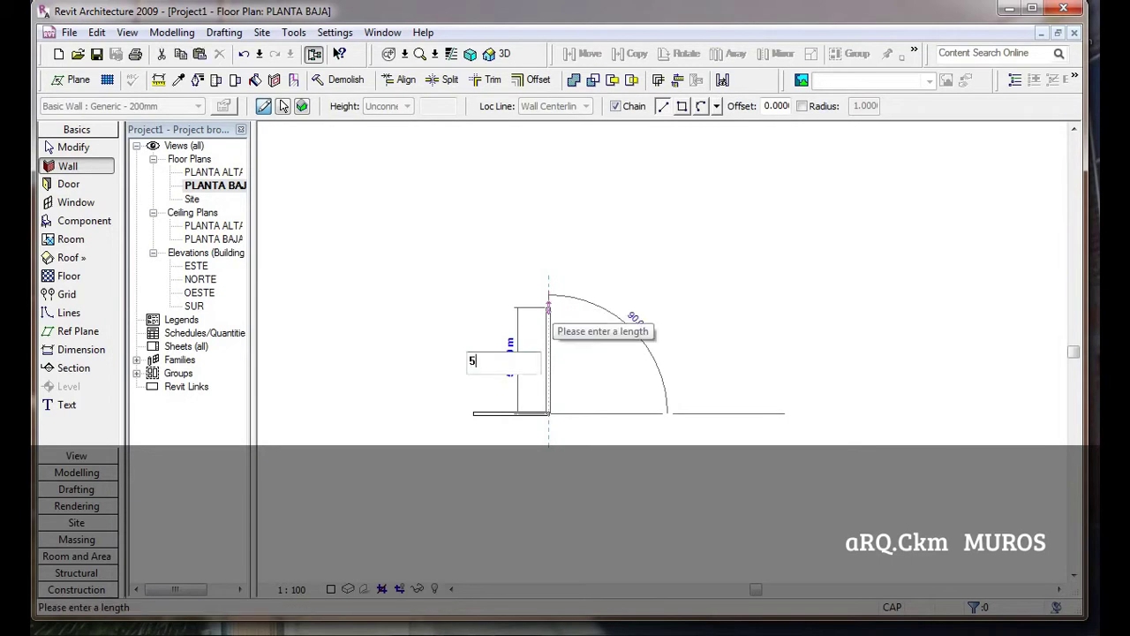
key("Return")
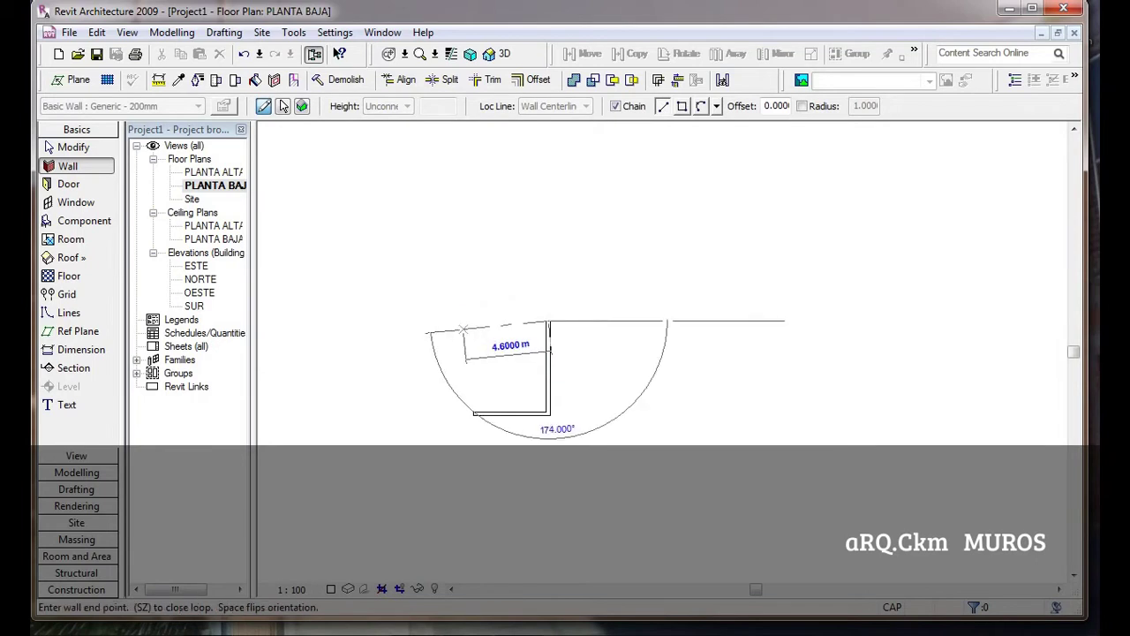
Place the top and left walls to close the rectangle, then stop drawing walls.
scroll(468, 328, "up", 1)
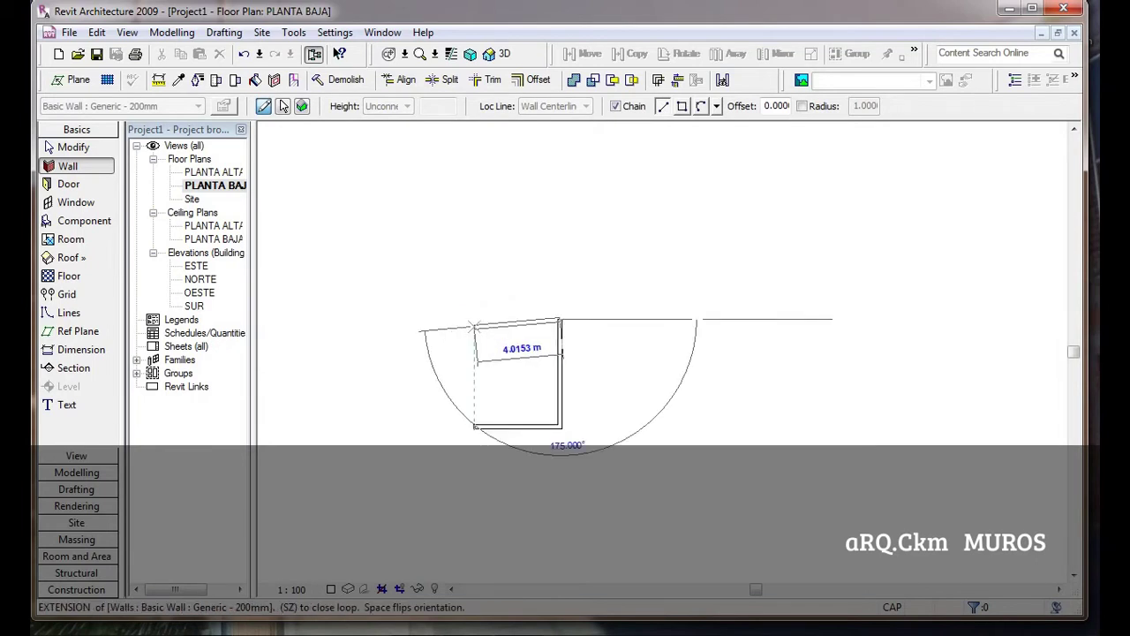
scroll(475, 327, "up", 1)
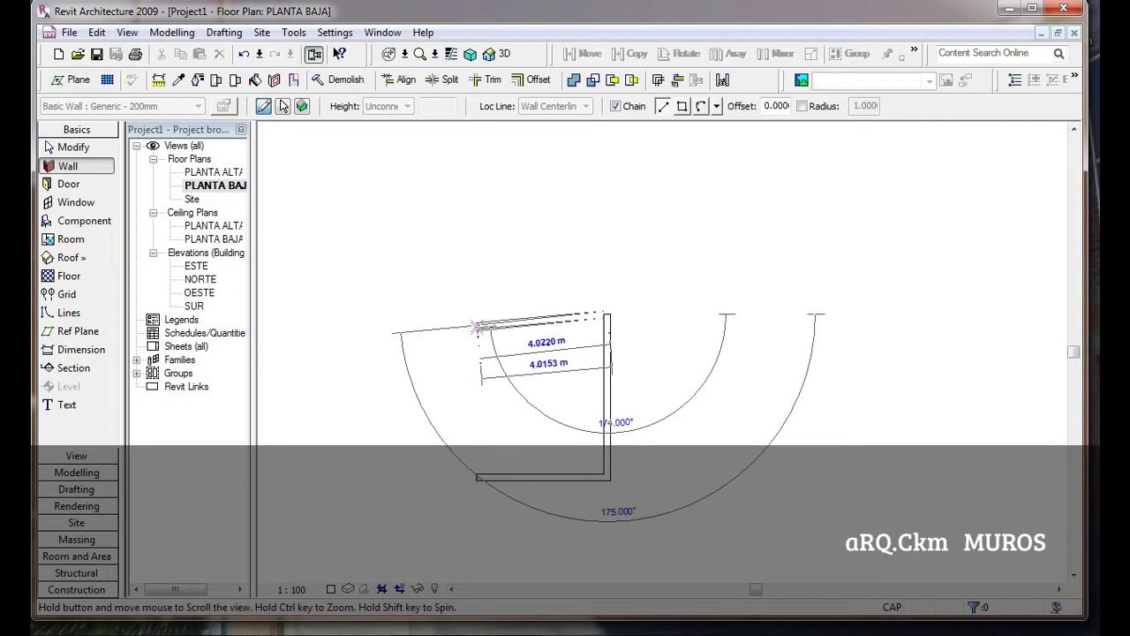
middle_click_drag(477, 327, 488, 287)
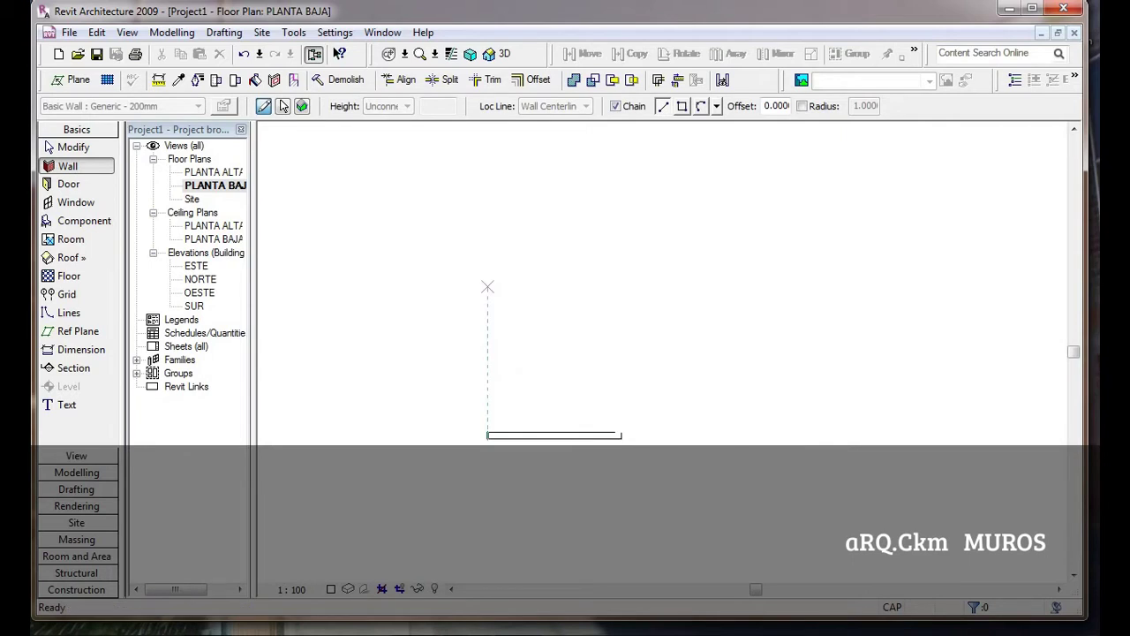
scroll(487, 287, "up", 1)
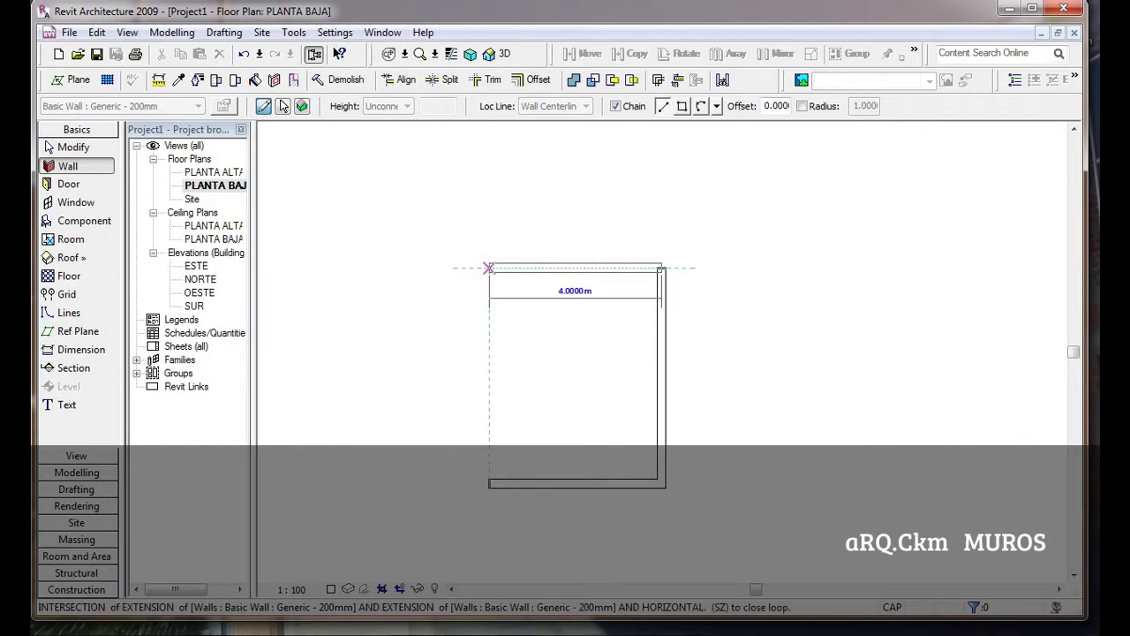
left_click(490, 267)
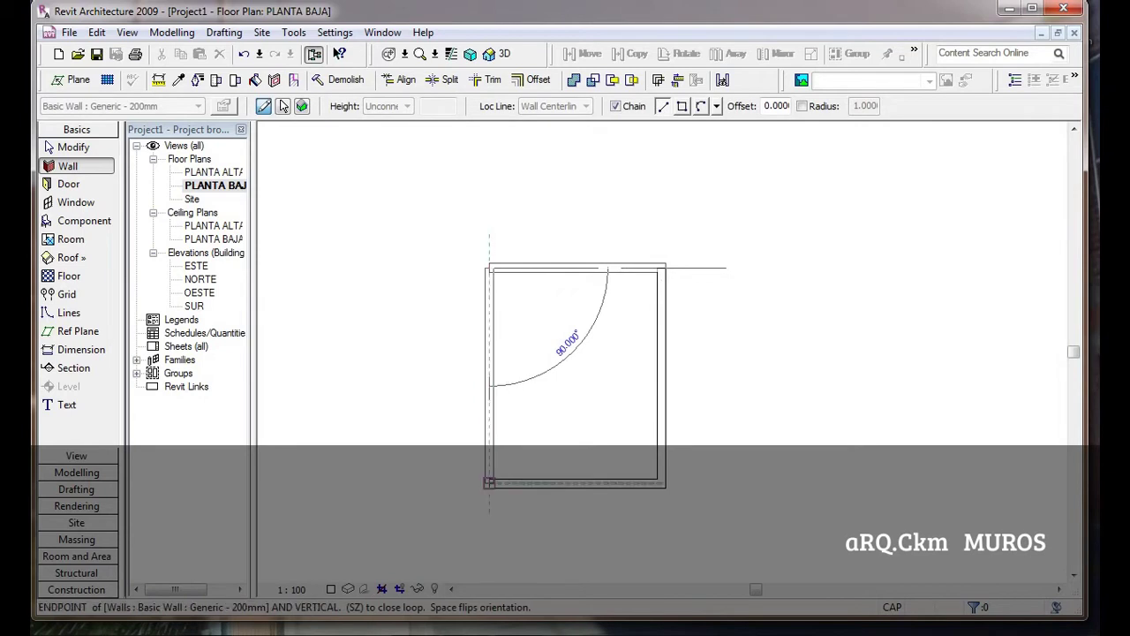
left_click(489, 482)
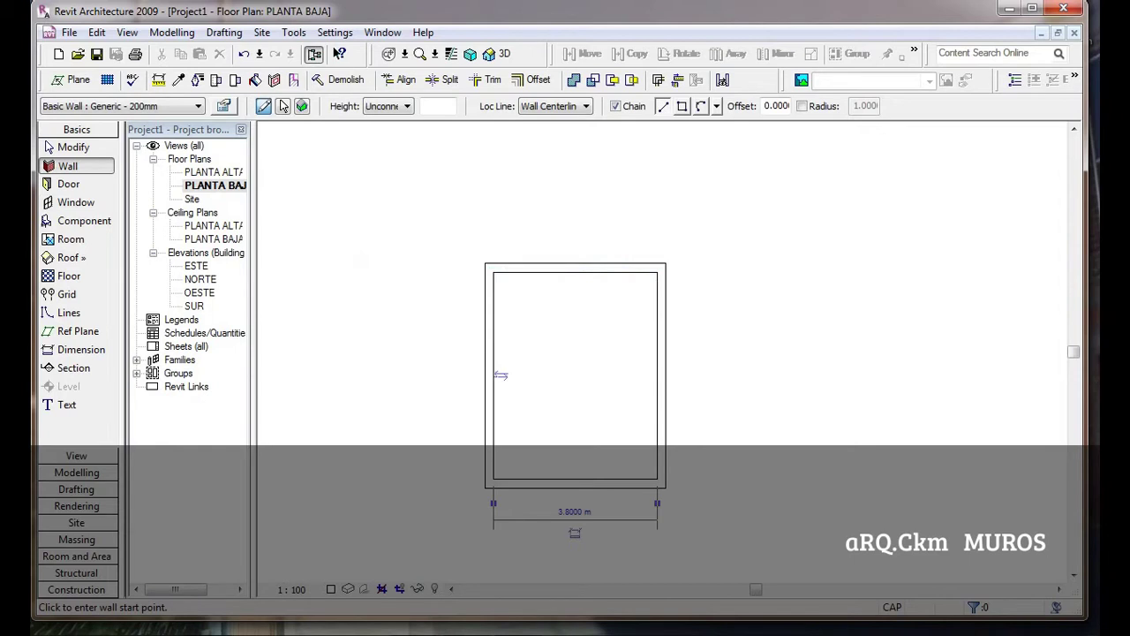
left_click(48, 147)
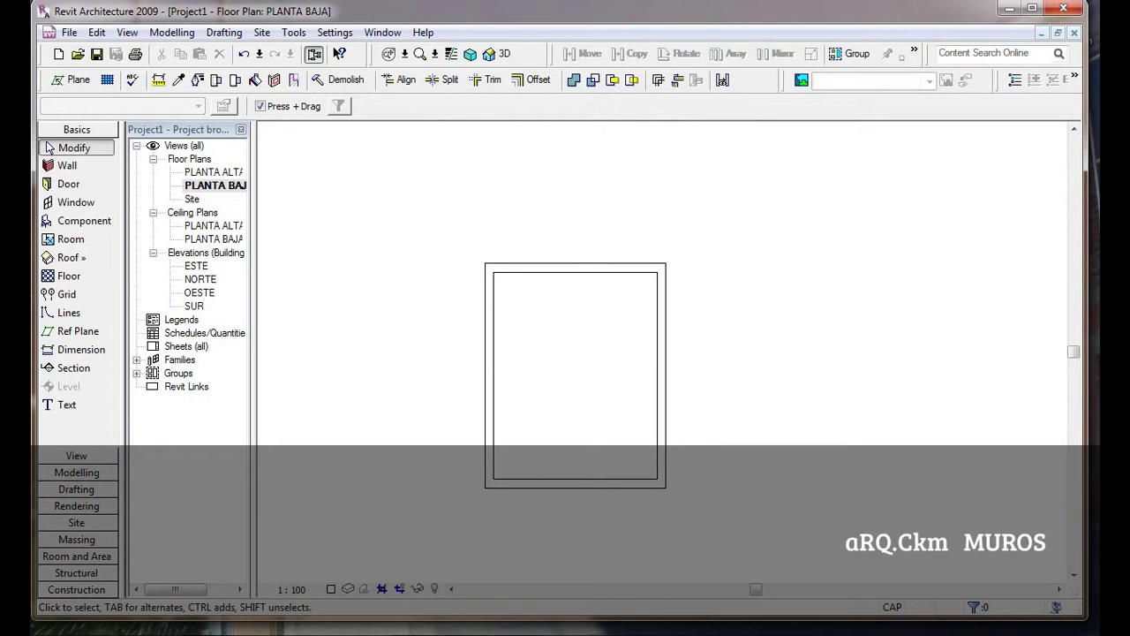
Measure the top-left corner wall thickness as 0.2 m using ME.
middle_click_drag(49, 147, 22, 100)
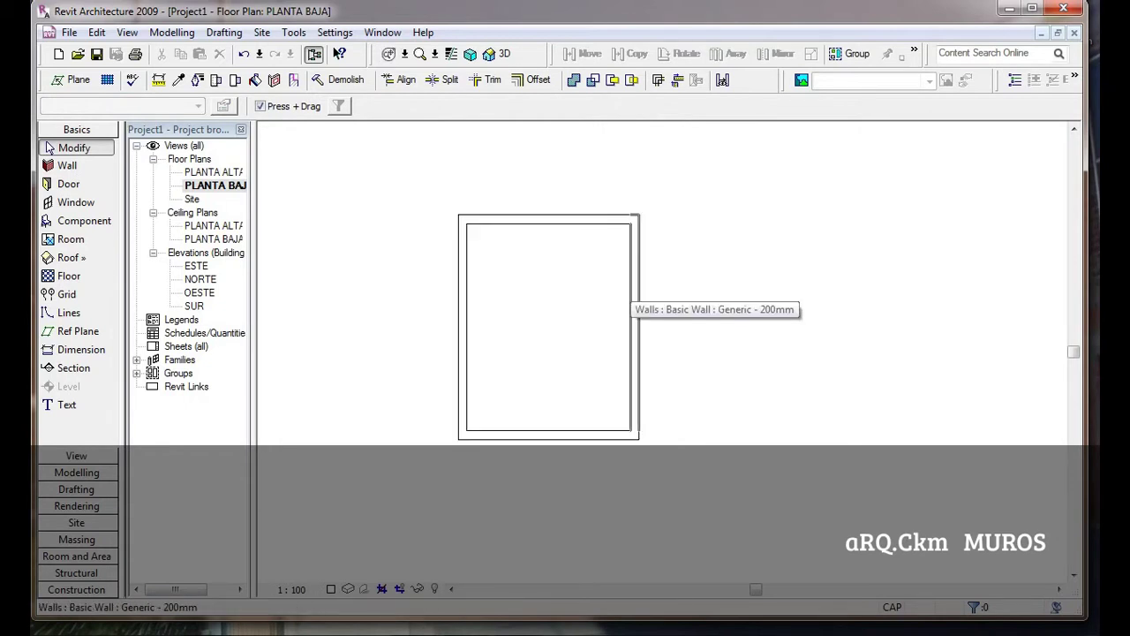
scroll(498, 228, "up", 2)
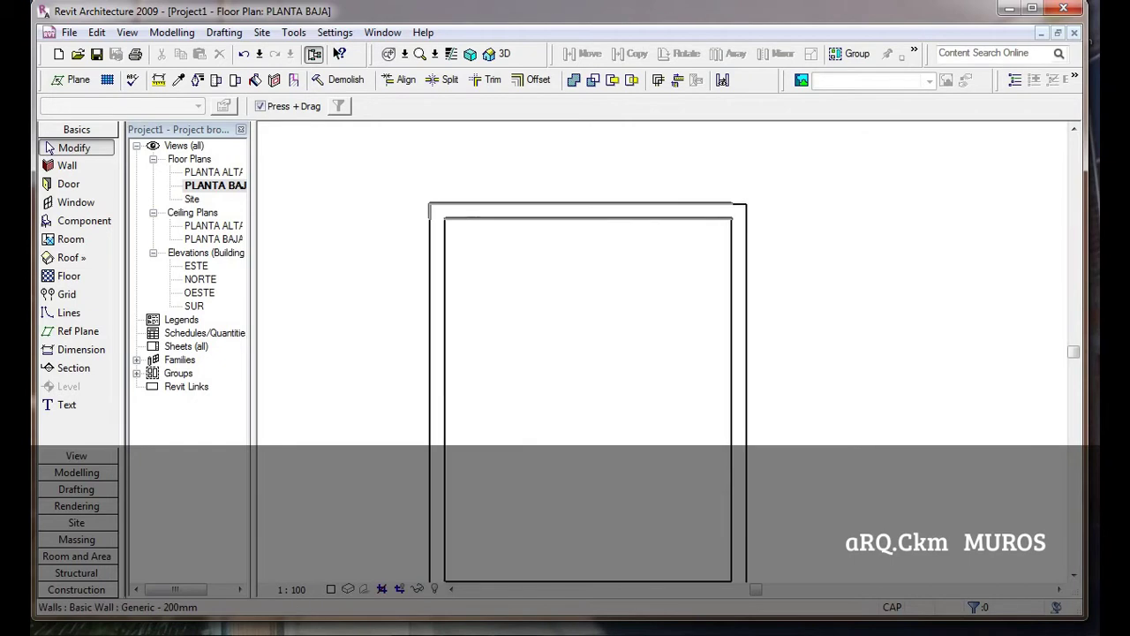
scroll(456, 212, "up", 2)
key("m")
key("e")
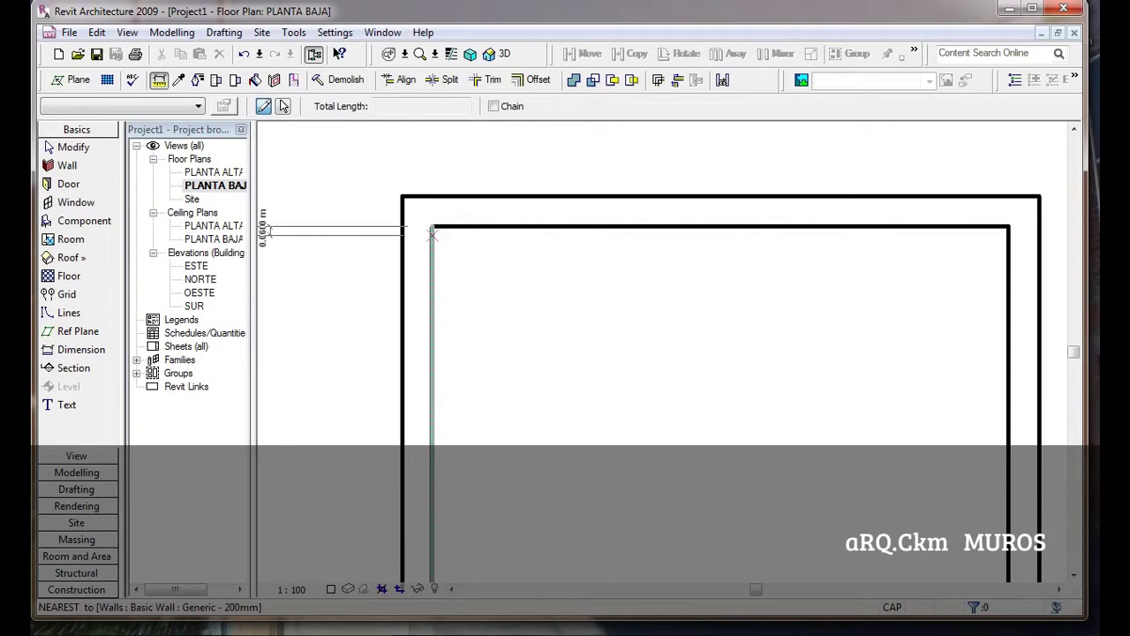
left_click(432, 228)
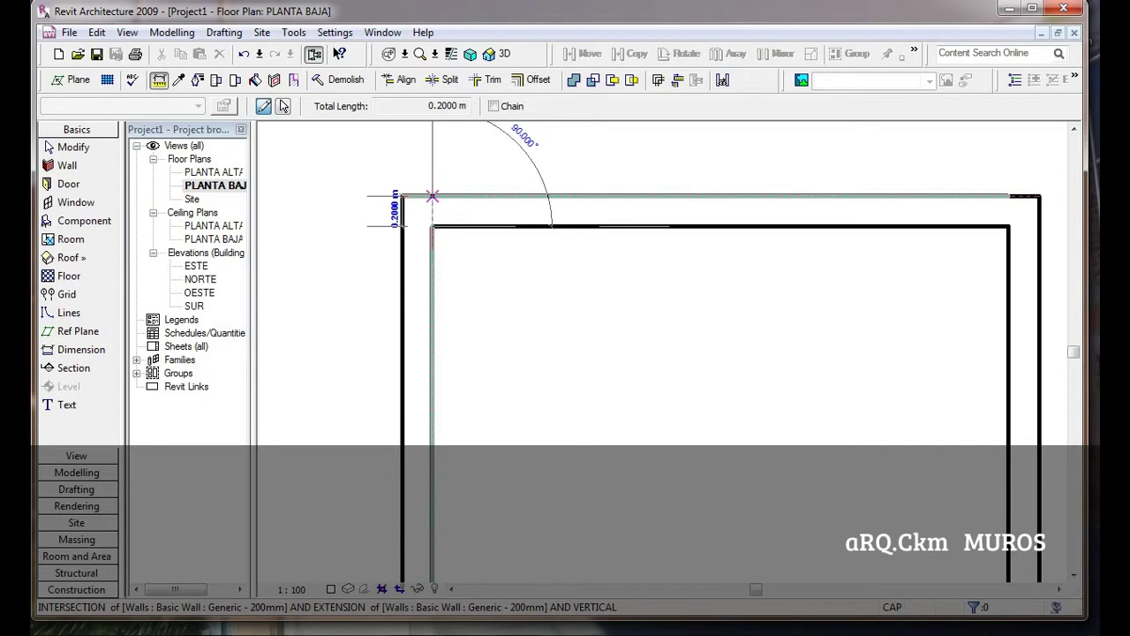
left_click(432, 195)
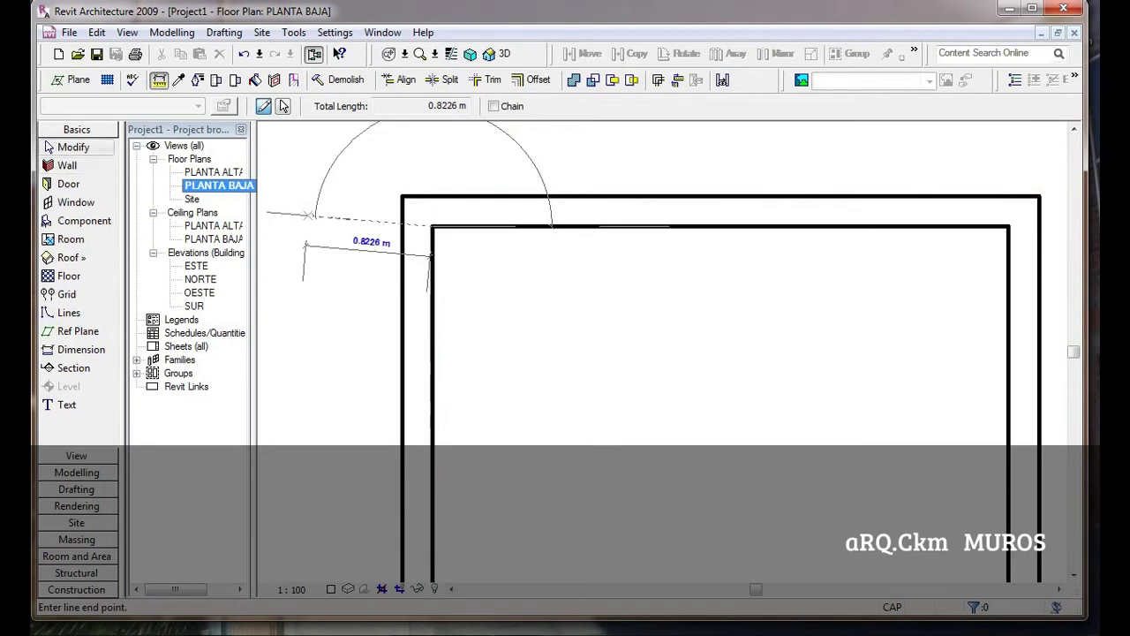
Select the rectangle's top wall.
left_click(71, 148)
left_click(721, 228)
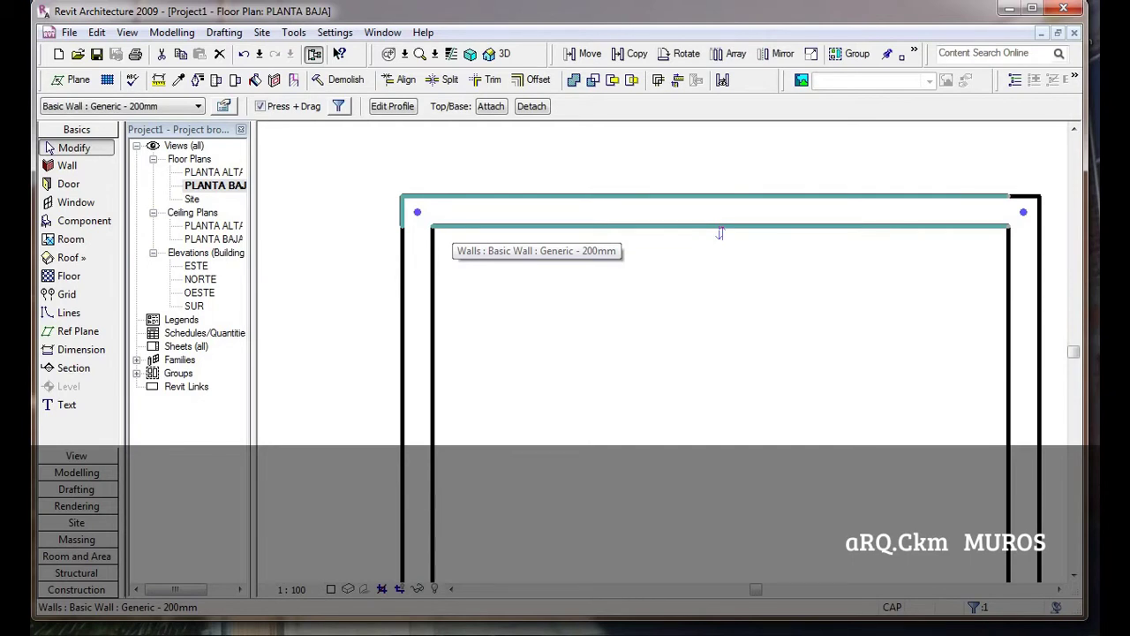
left_click(720, 233)
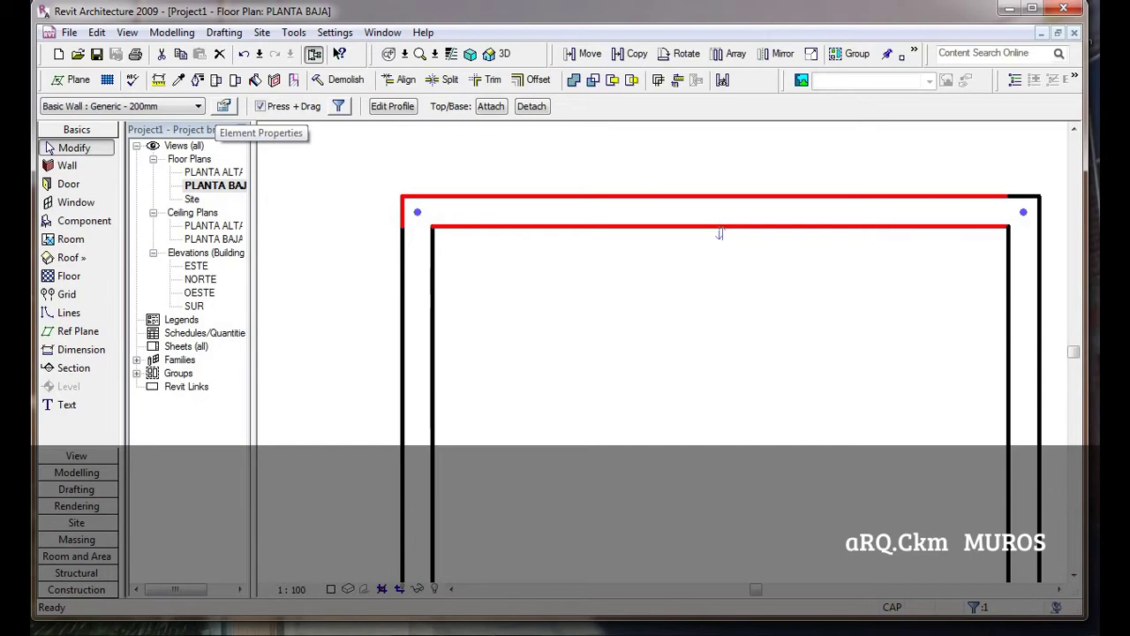
Open the layer structure of the top wall's Generic - 200mm type.
left_click(223, 106)
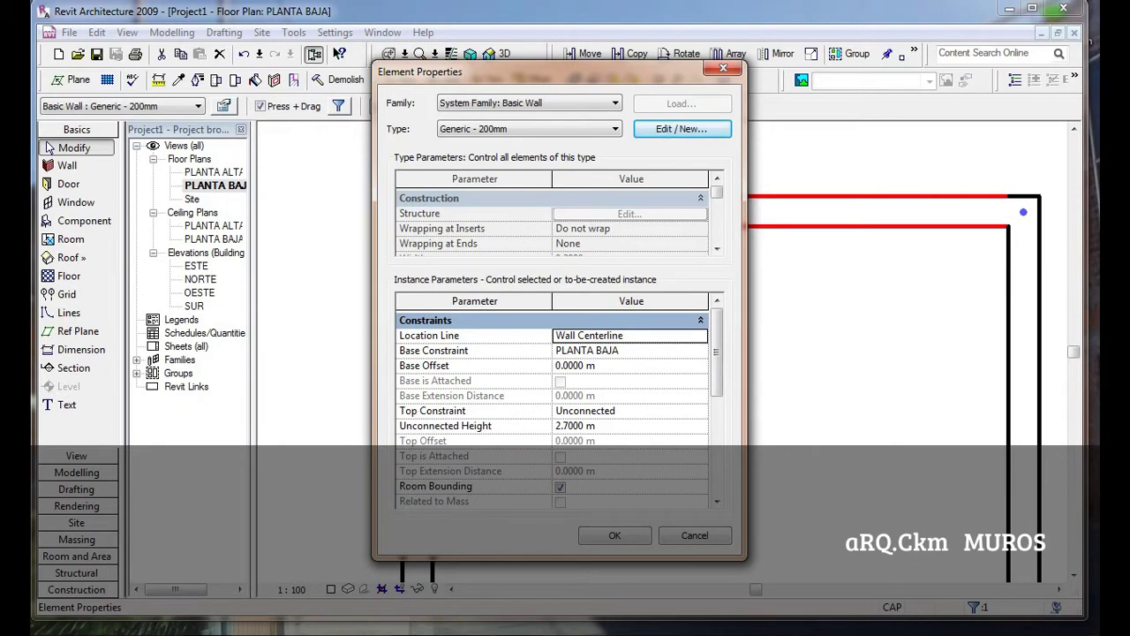
left_click_drag(548, 70, 327, 40)
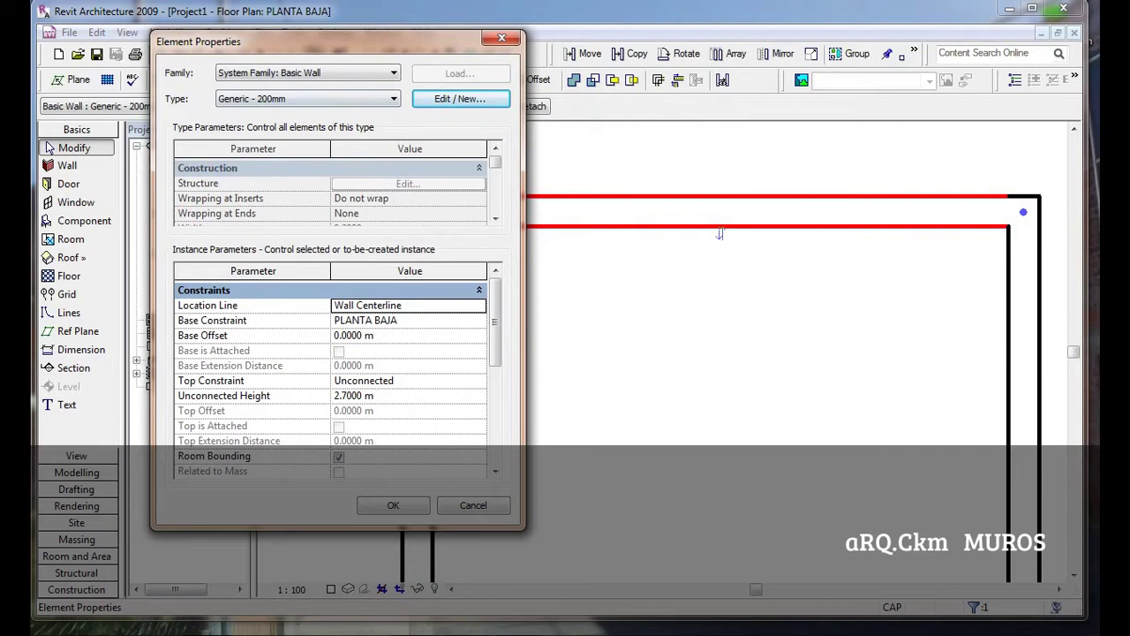
left_click(460, 98)
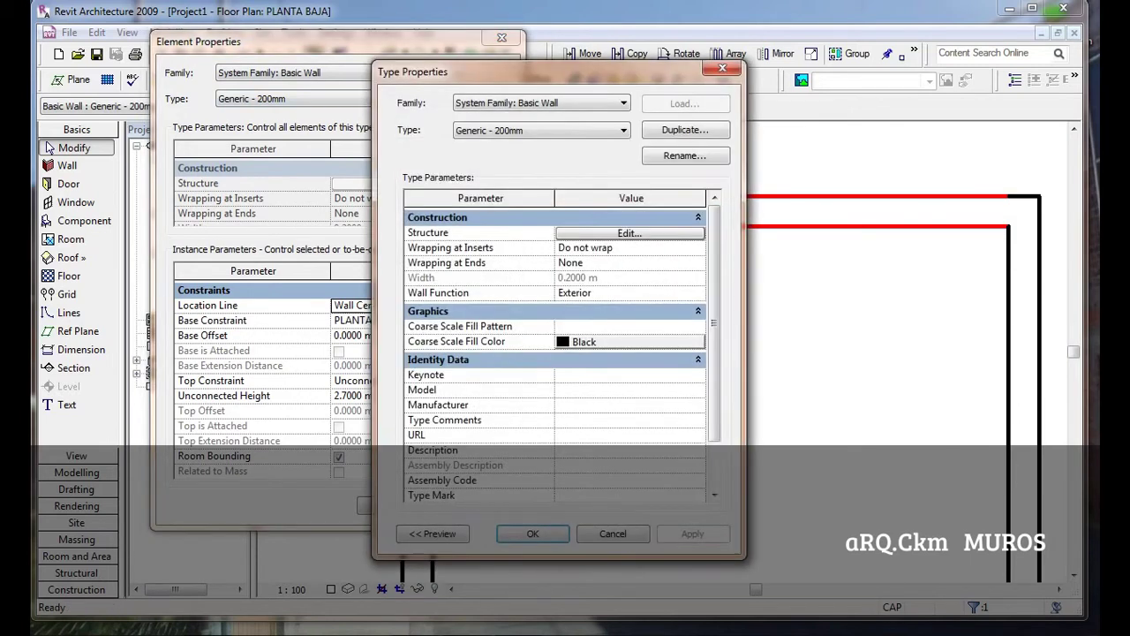
left_click_drag(494, 72, 339, 31)
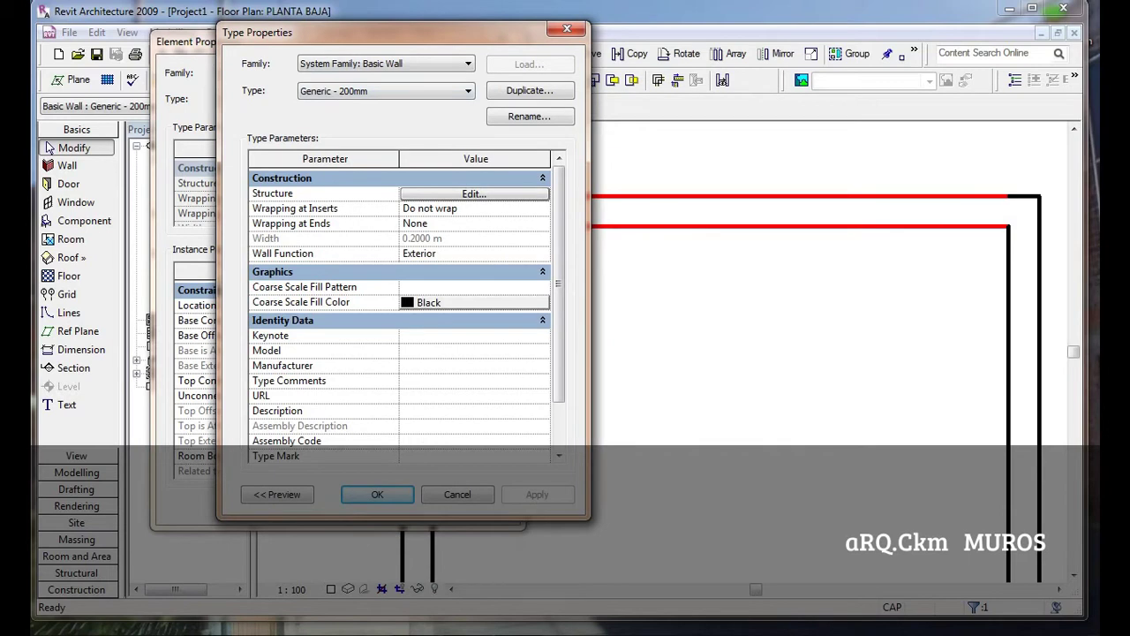
left_click(474, 193)
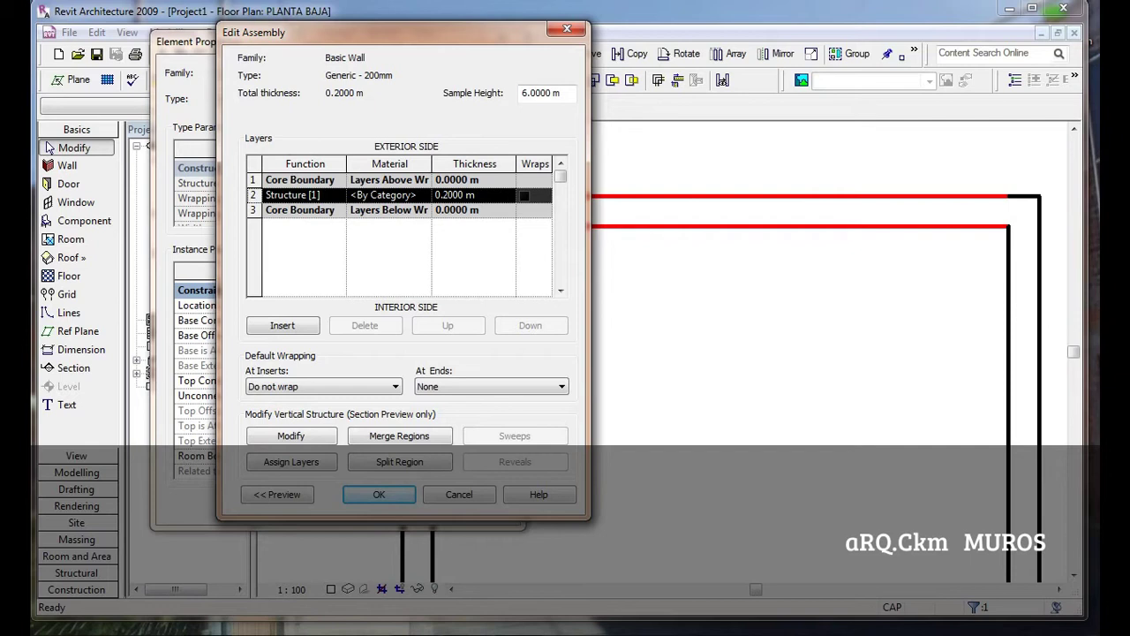
Set sample height 2.7 and structure layer thickness 0.1, then apply to the walls.
key("Tab")
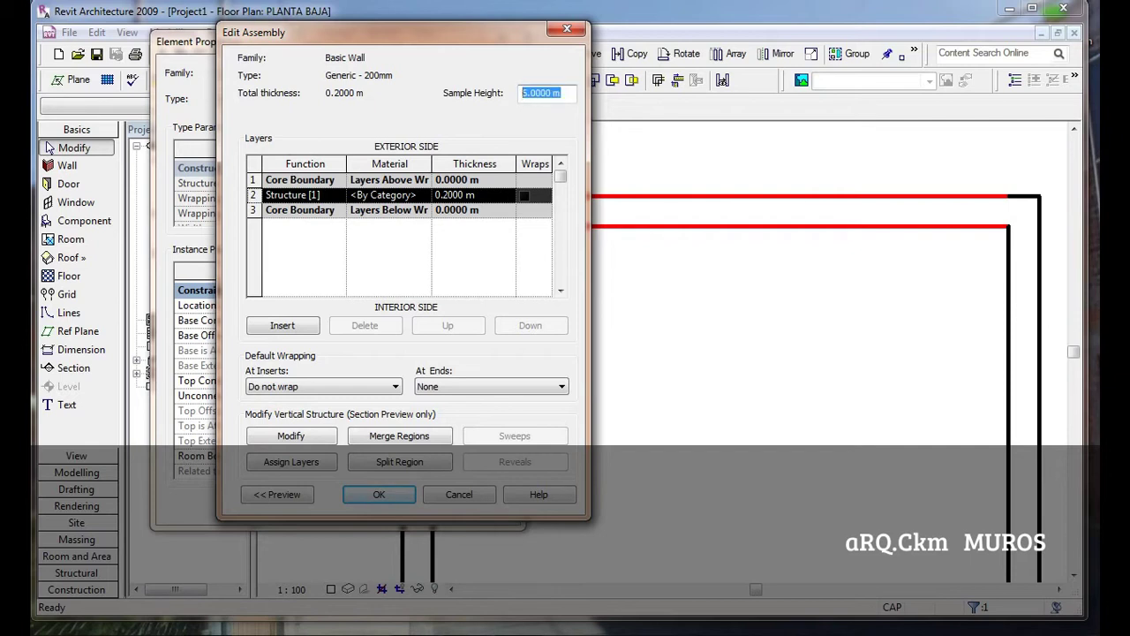
type("2.7")
key("Tab")
key("Tab")
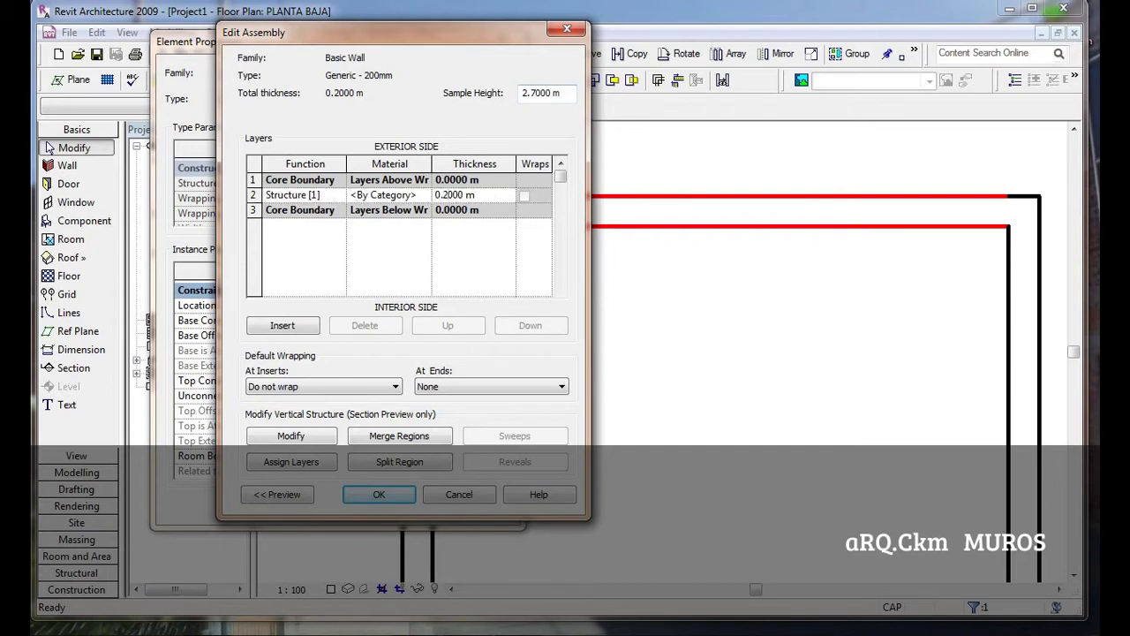
type("0.1")
key("Tab")
key("Return")
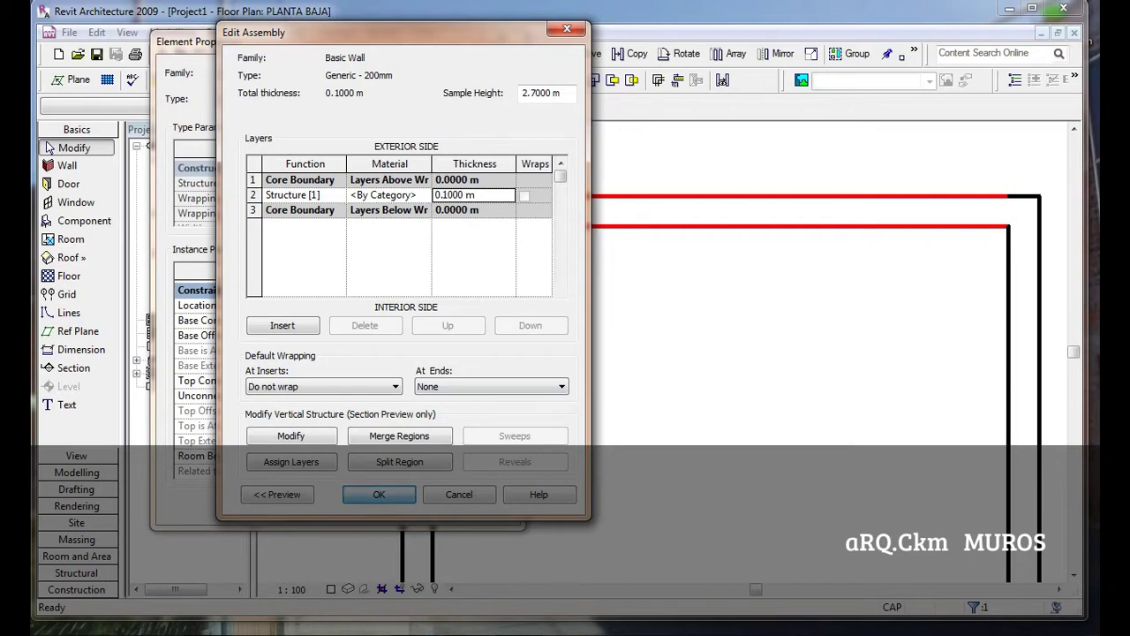
key("alt+p")
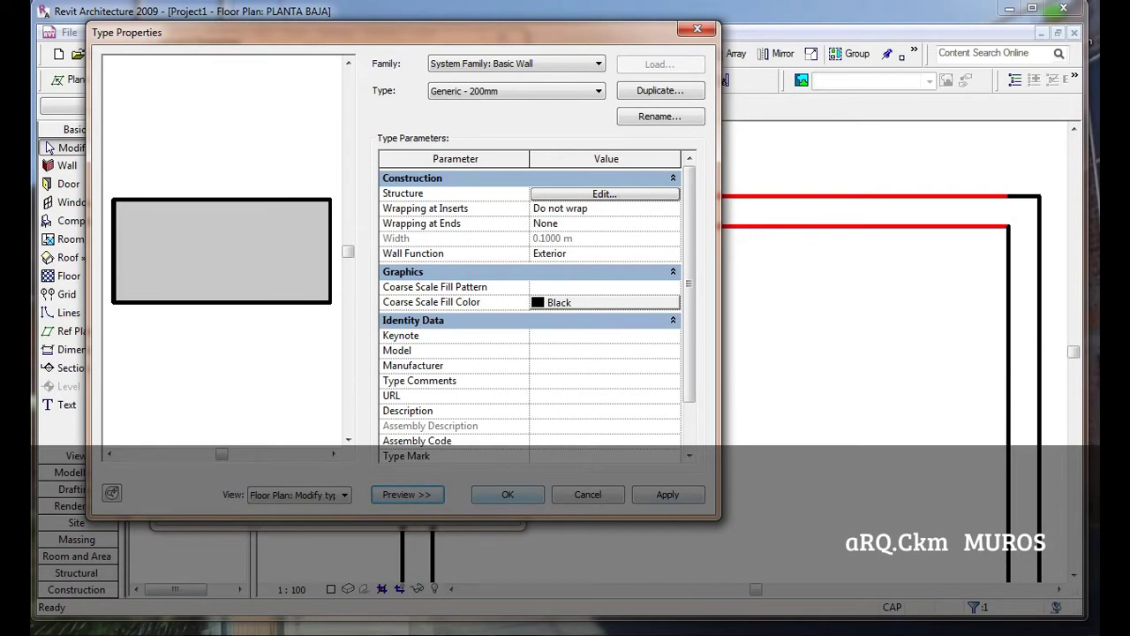
key("Return")
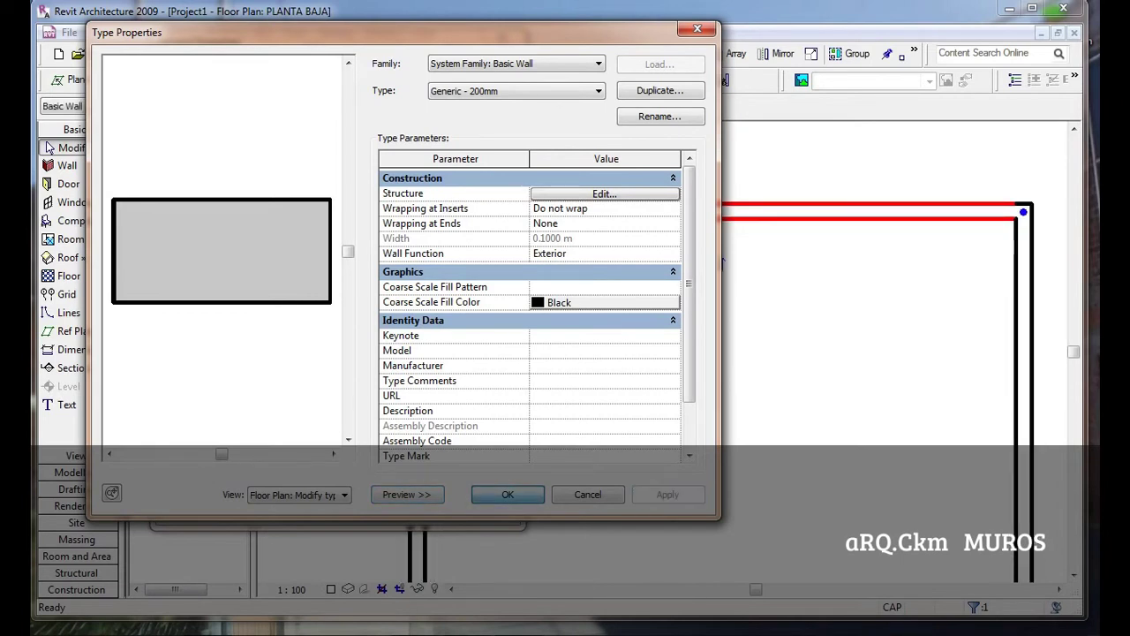
key("Return")
key("Return")
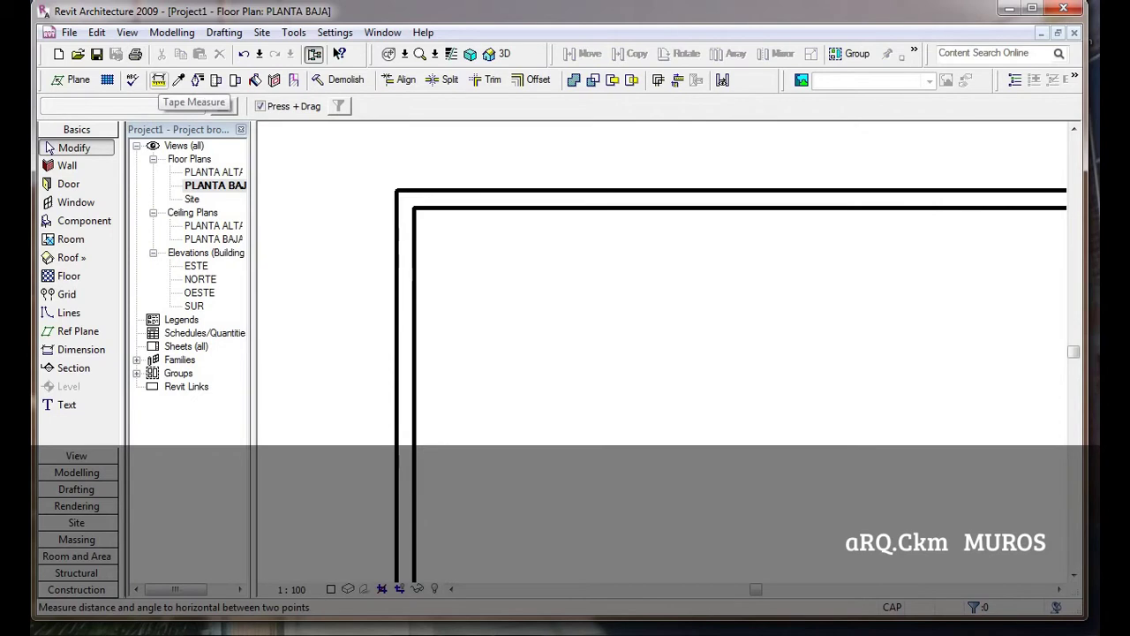
Tape-measure across the wall corner, reading a 0.1000 m thickness.
left_click(158, 79)
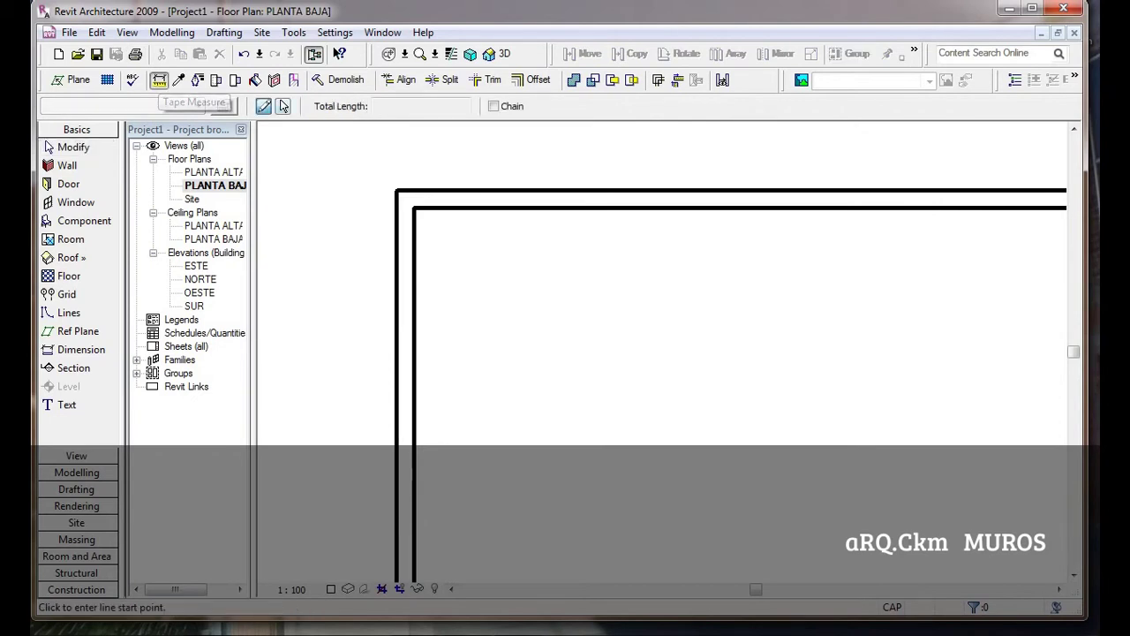
left_click(414, 208)
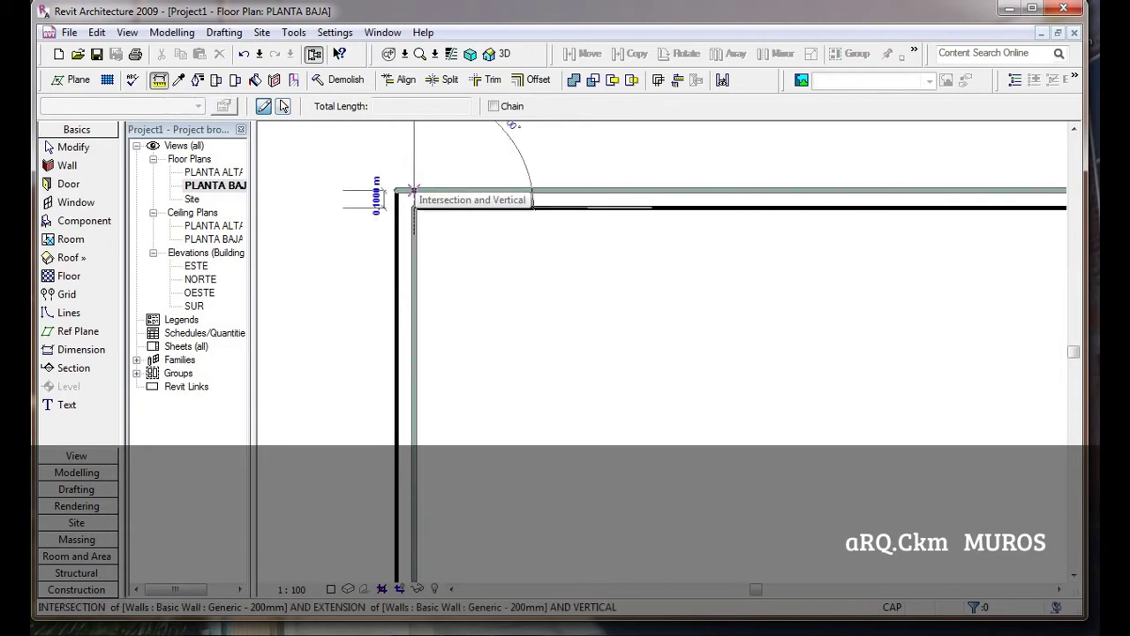
left_click(414, 189)
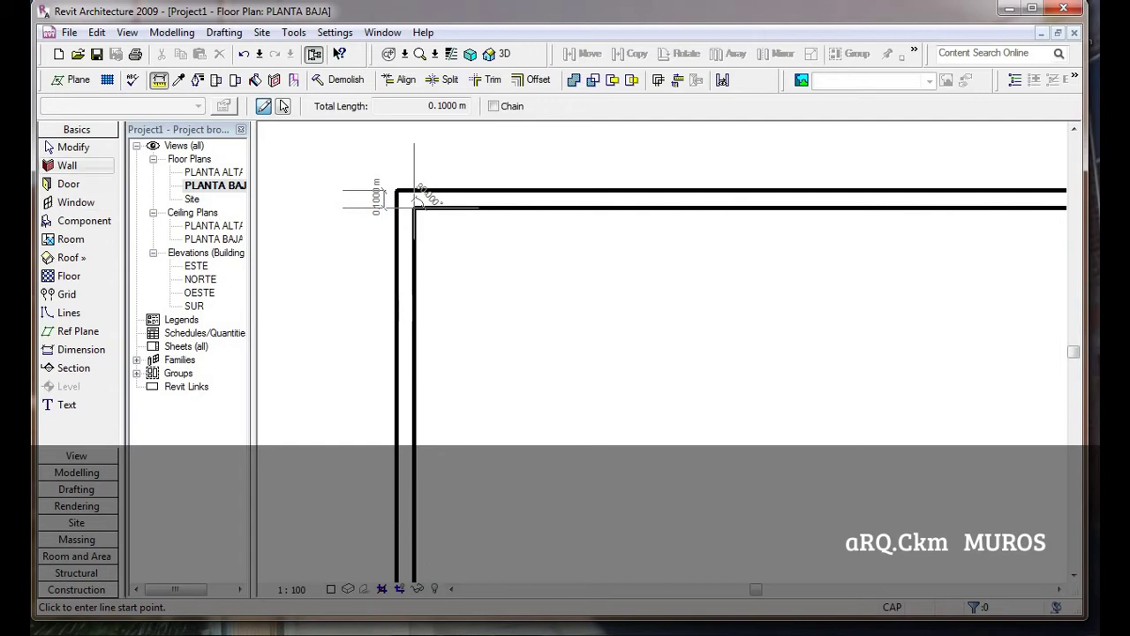
left_click(50, 148)
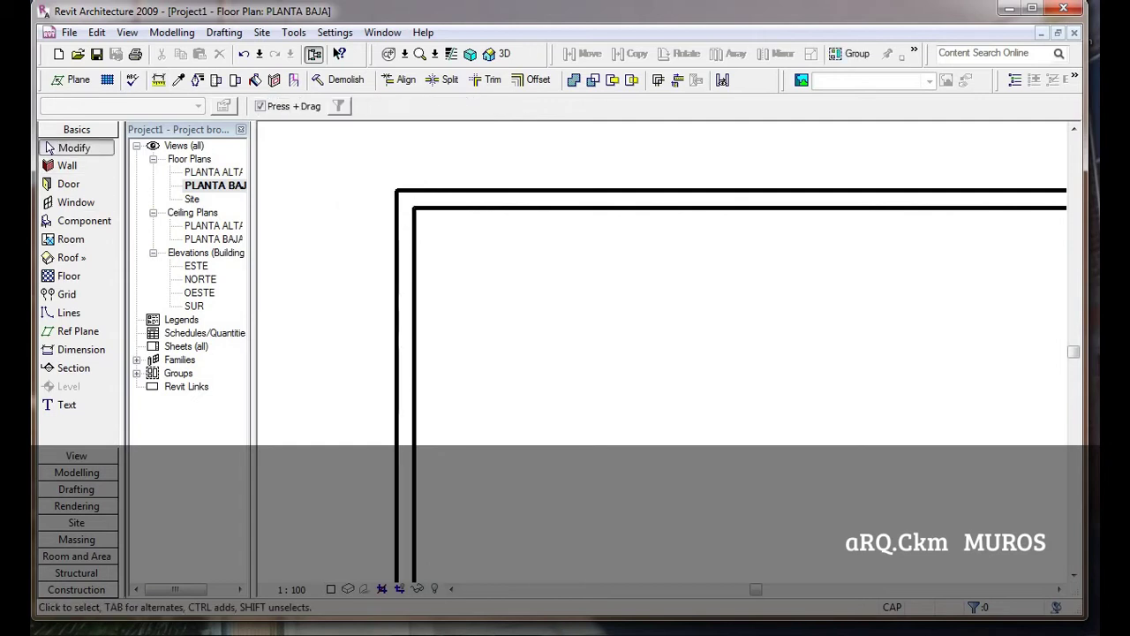
Start a Generic - 200mm wall at the midpoint of the rectangle's left wall.
key("z")
key("f")
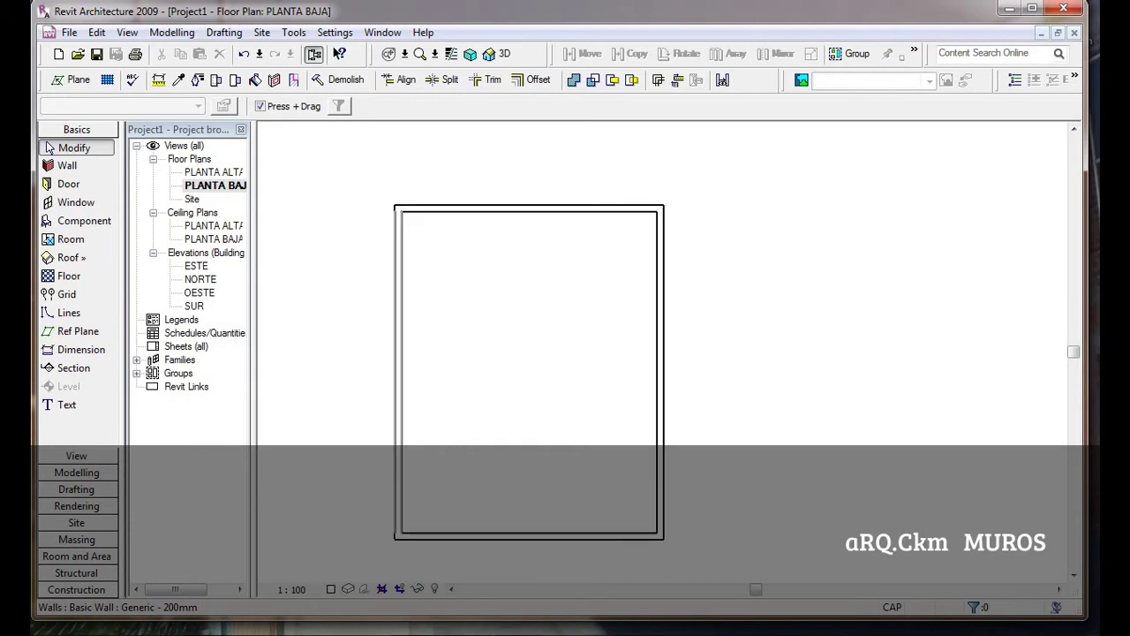
key("Escape")
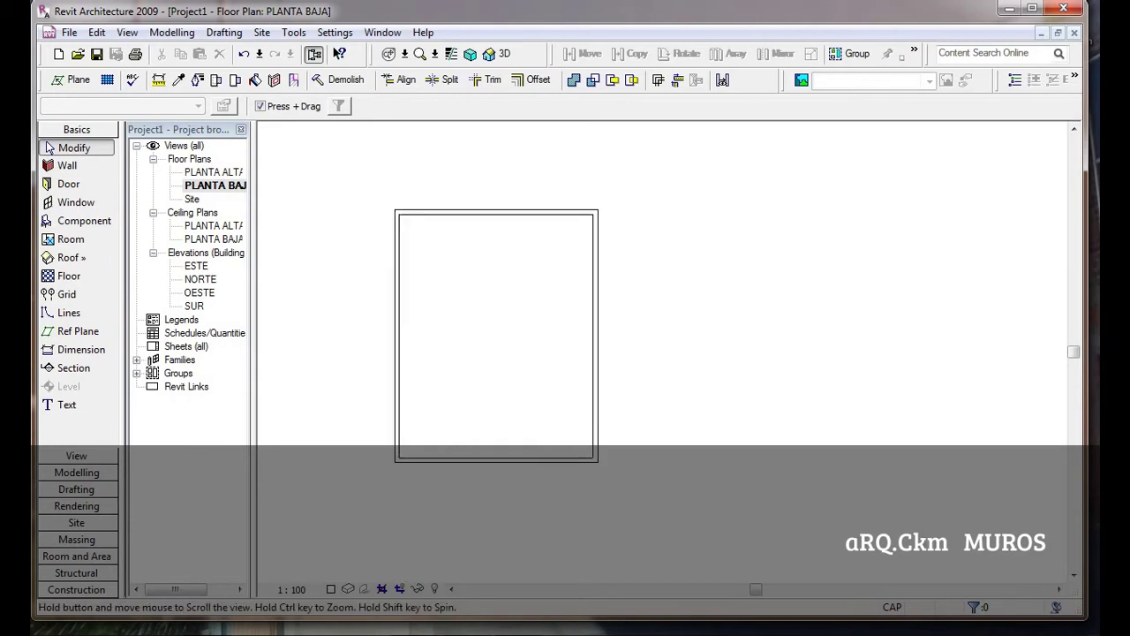
middle_click_drag(671, 354, 614, 337)
middle_click_drag(530, 318, 655, 327)
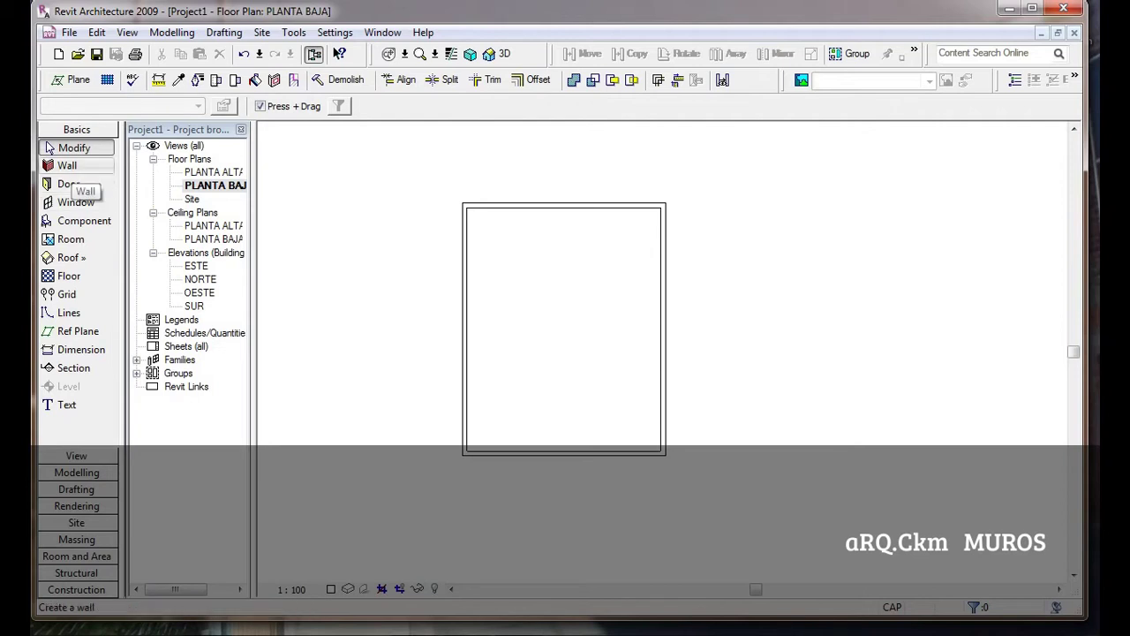
left_click(69, 166)
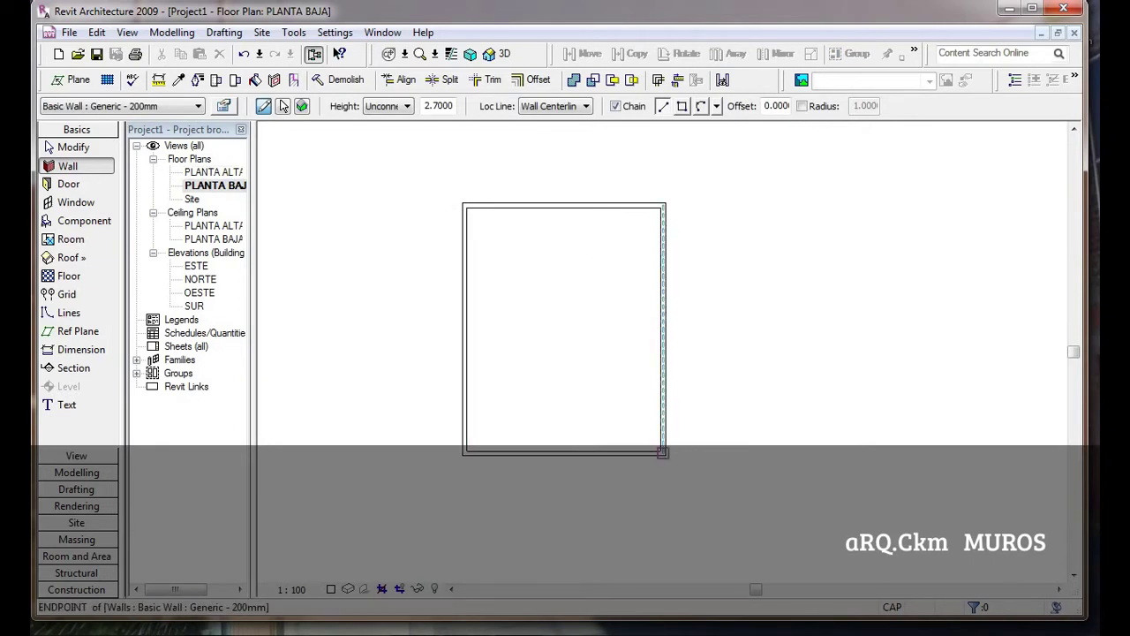
middle_click_drag(662, 345, 904, 342)
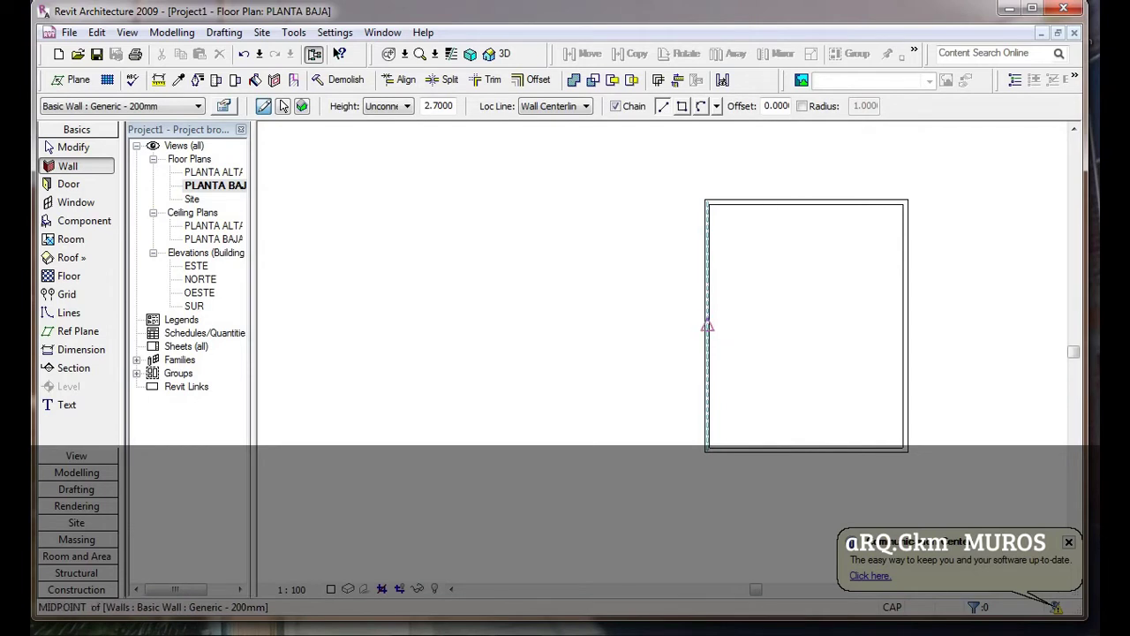
left_click(707, 333)
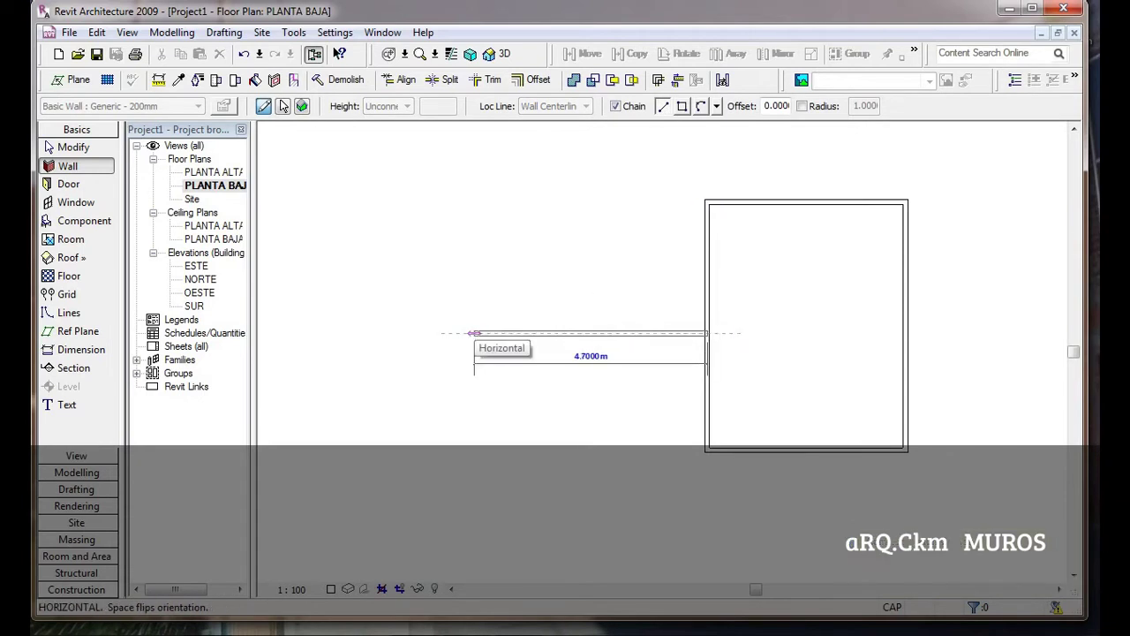
Draw a 5 m wall to the left, then the short vertical wall and 45° chamfer wall.
type("5")
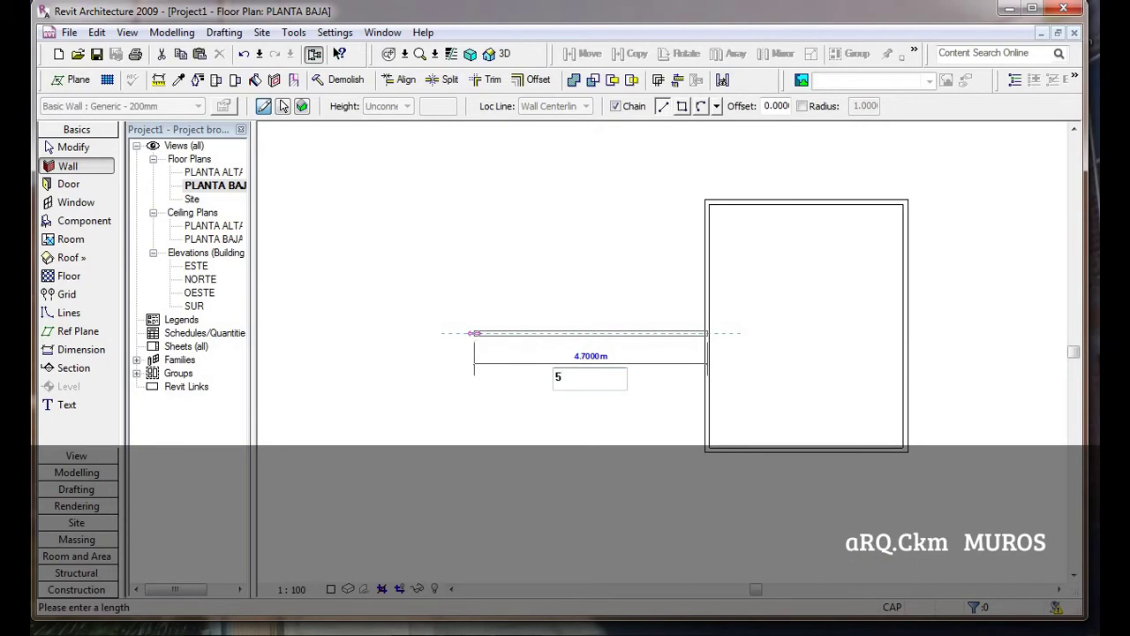
key("Return")
scroll(471, 364, "down", 2)
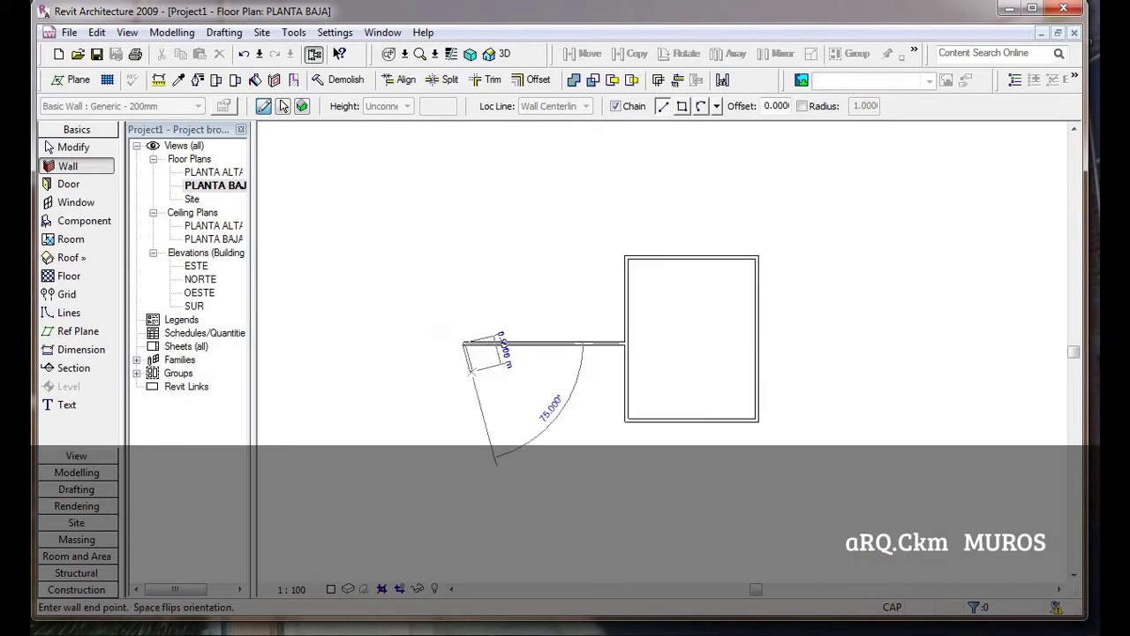
middle_click_drag(491, 149, 492, 261)
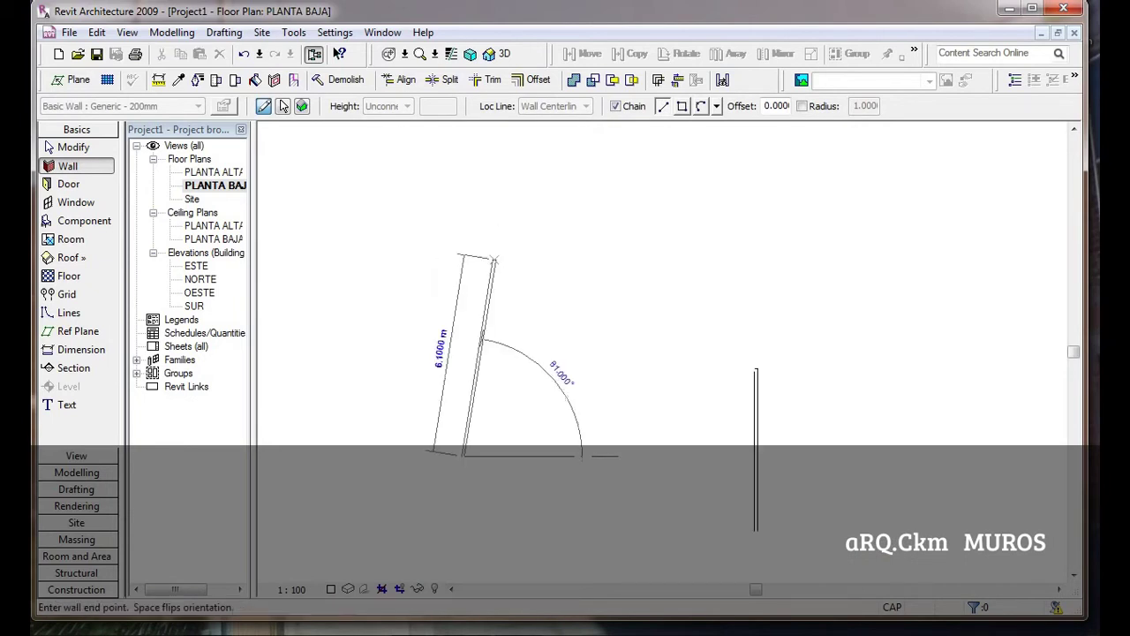
scroll(492, 259, "down", 1)
scroll(415, 265, "up", 1)
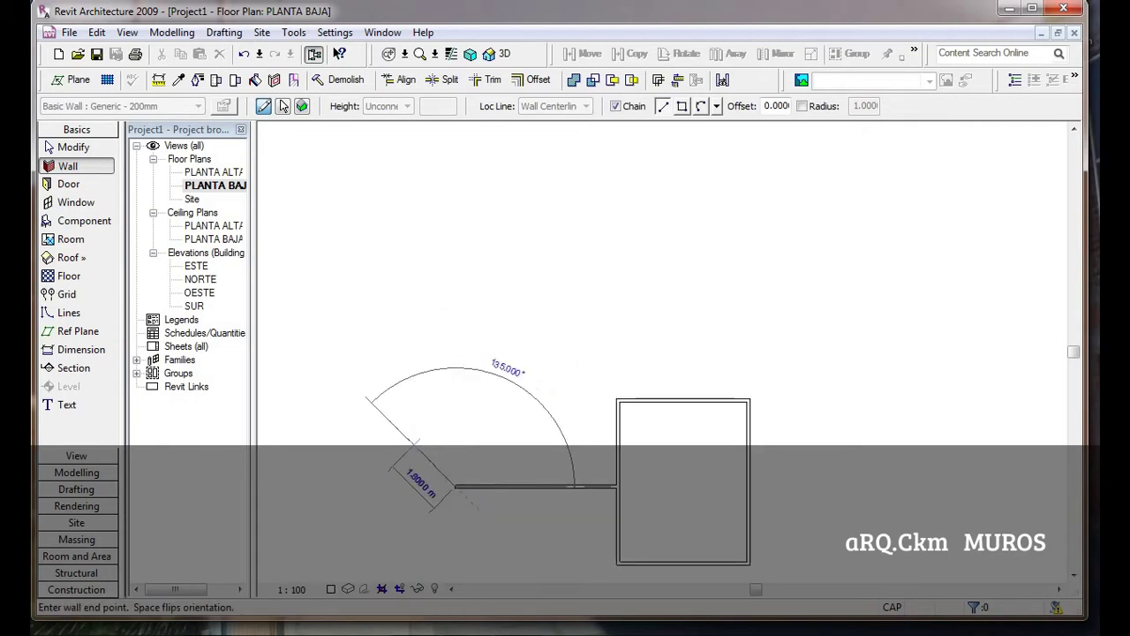
left_click(409, 438)
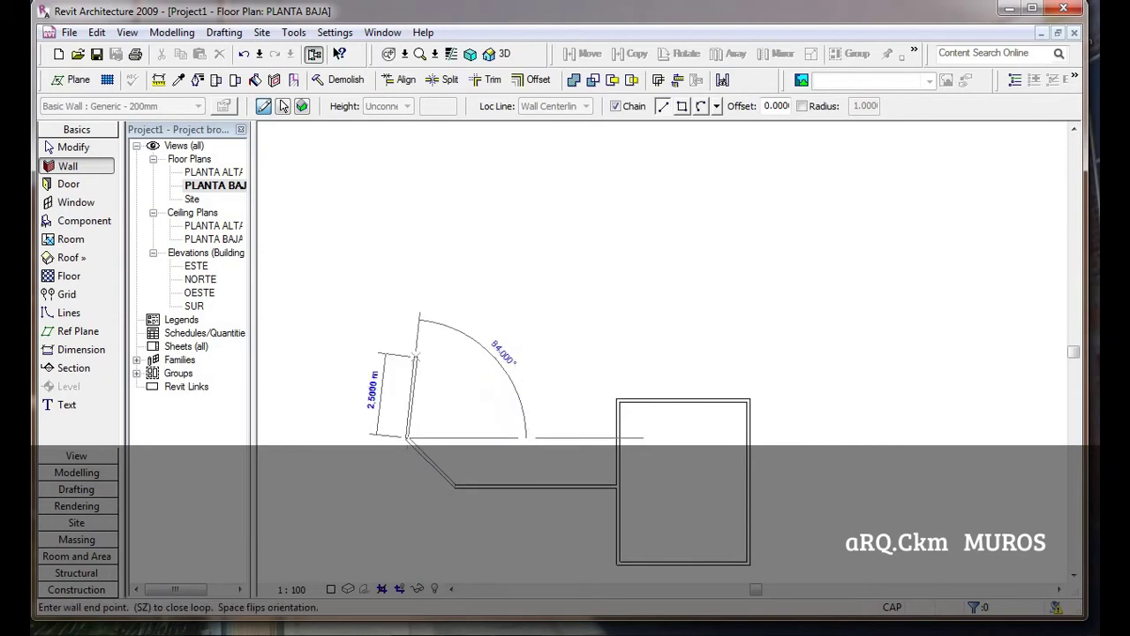
left_click(407, 336)
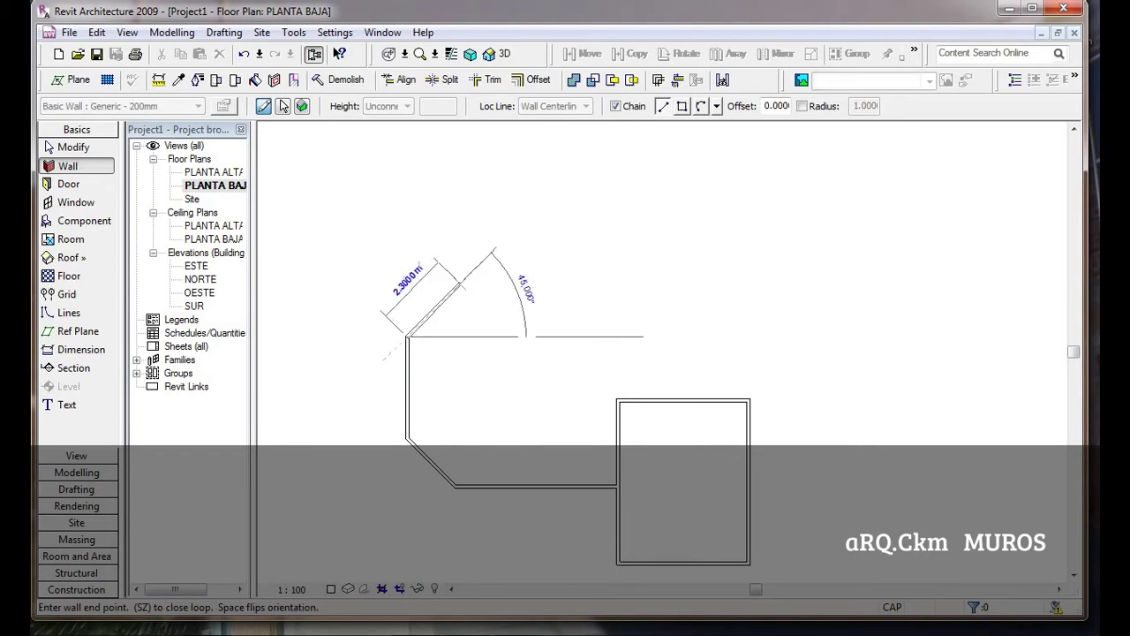
left_click(460, 283)
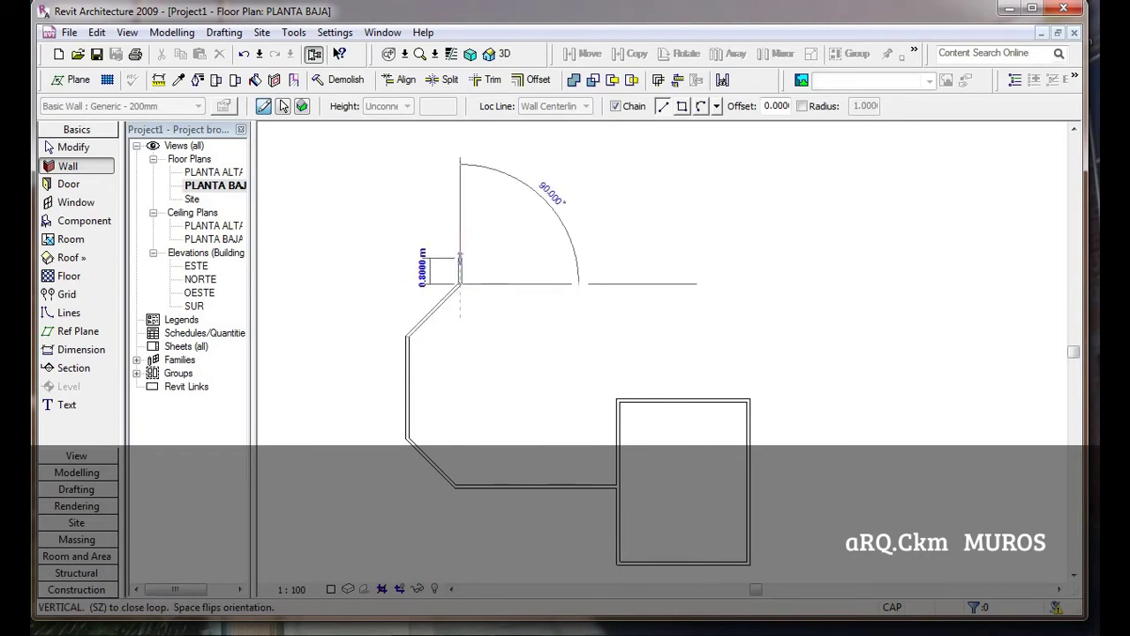
mouse_move(484, 215)
middle_mouse_down()
mouse_move(465, 319)
mouse_move(725, 528)
mouse_move(439, 225)
middle_mouse_up()
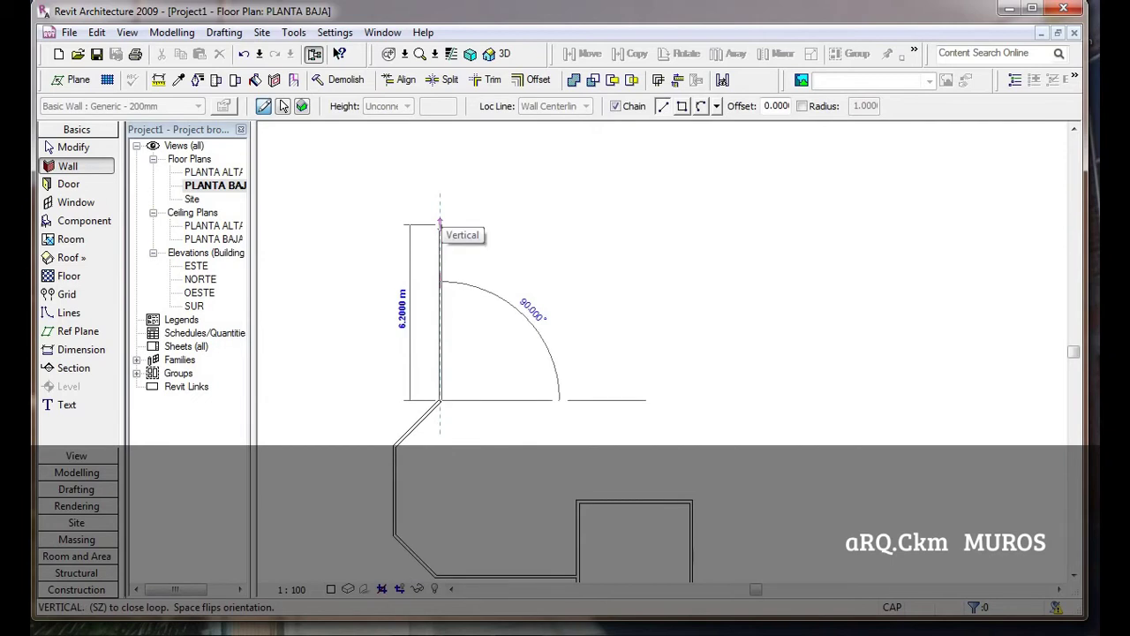
Continue with 5 m, 3 m and 5 m walls, closing with a 9.3 m wall down to the existing walls.
type("5")
key("Return")
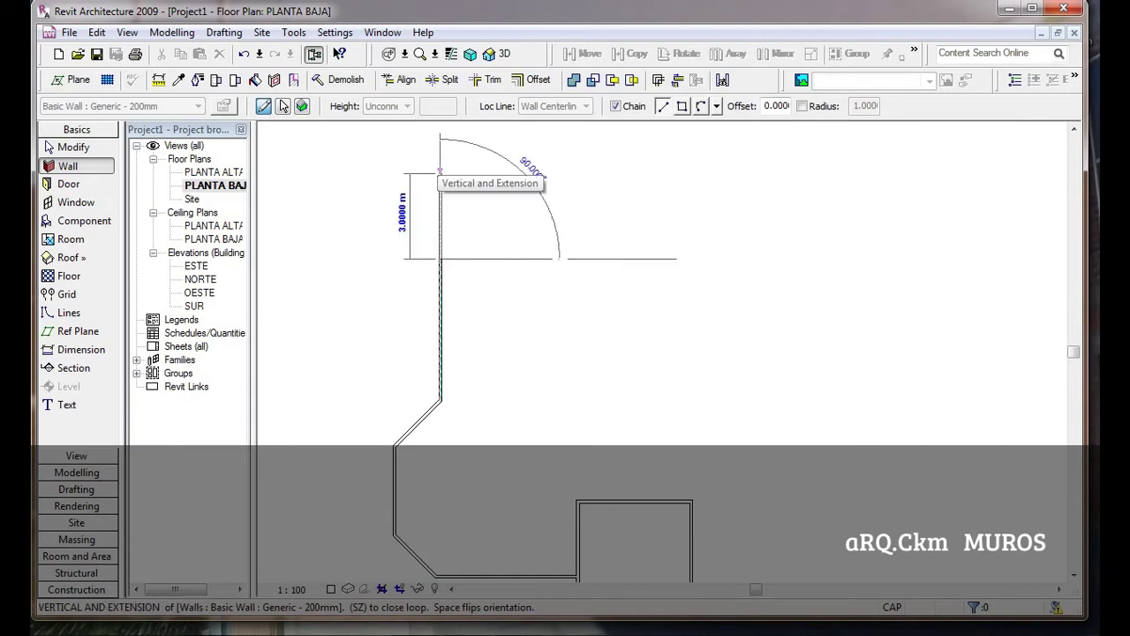
type("3")
key("Return")
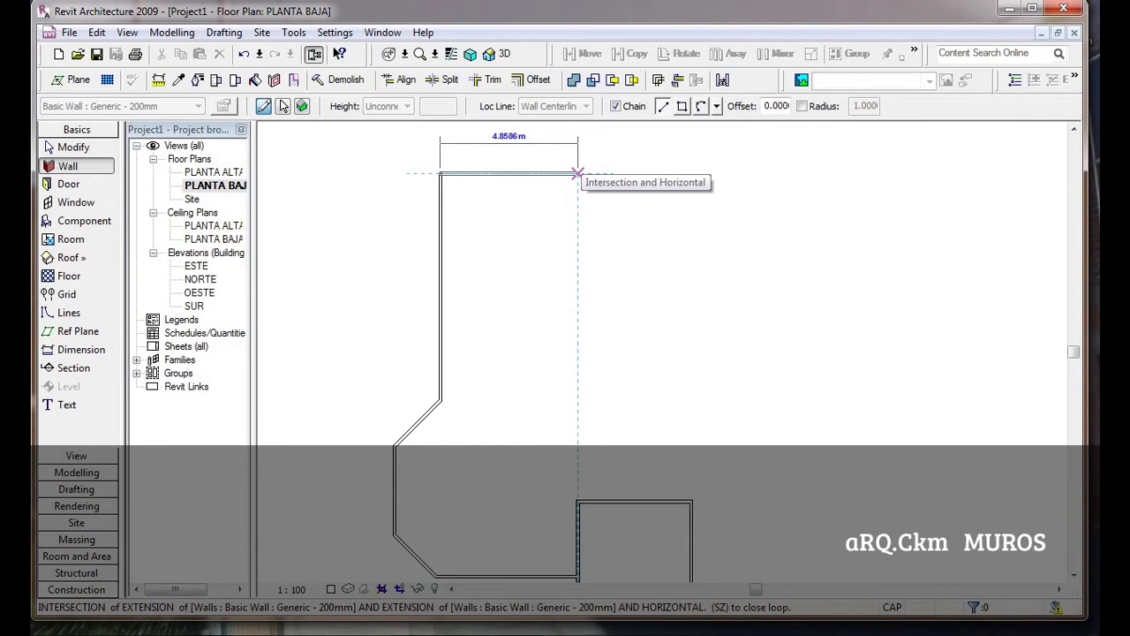
type("5")
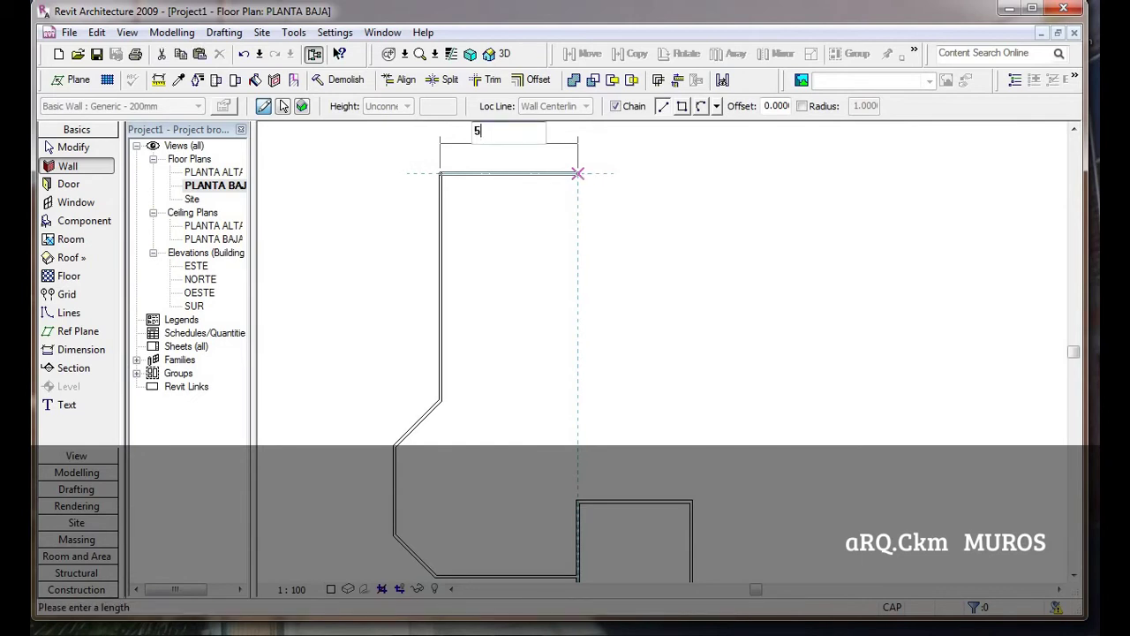
key("Return")
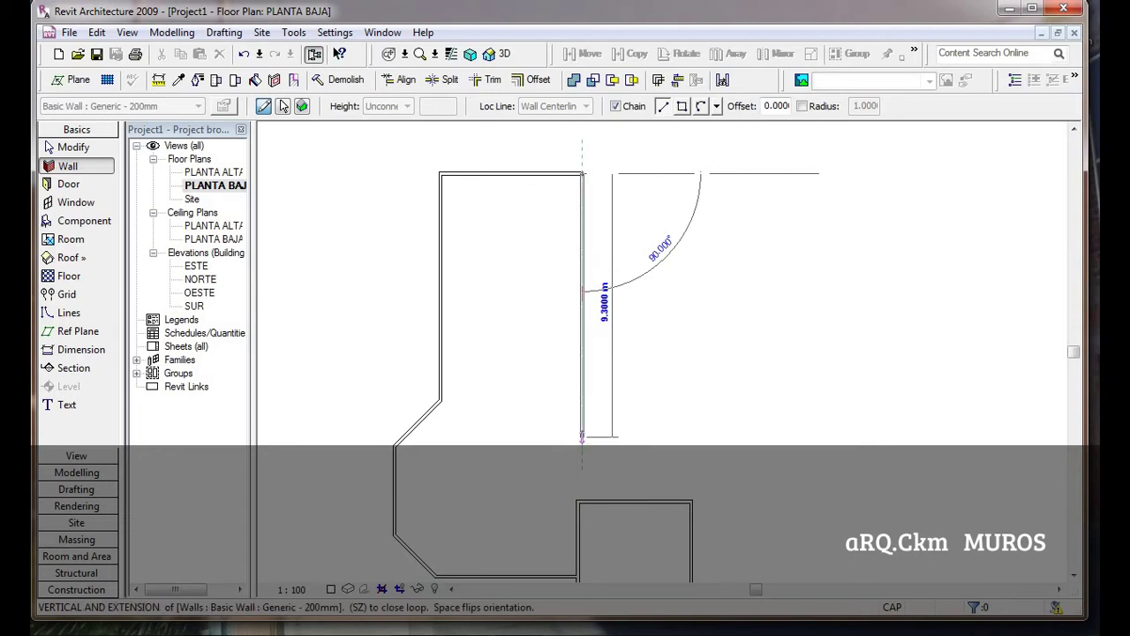
left_click(582, 436)
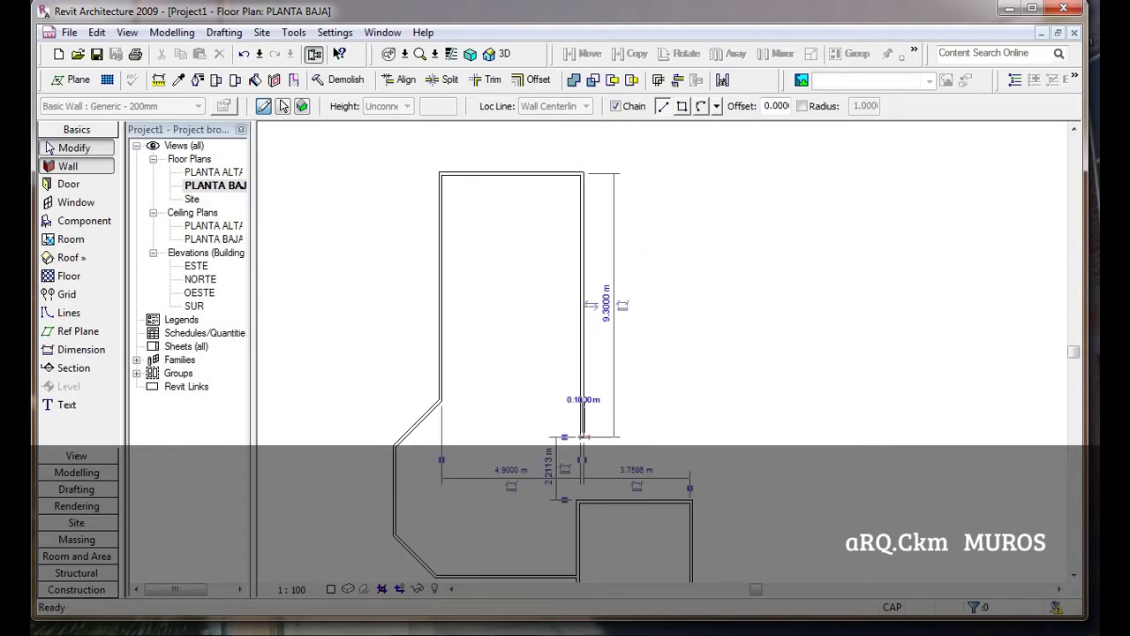
left_click(53, 147)
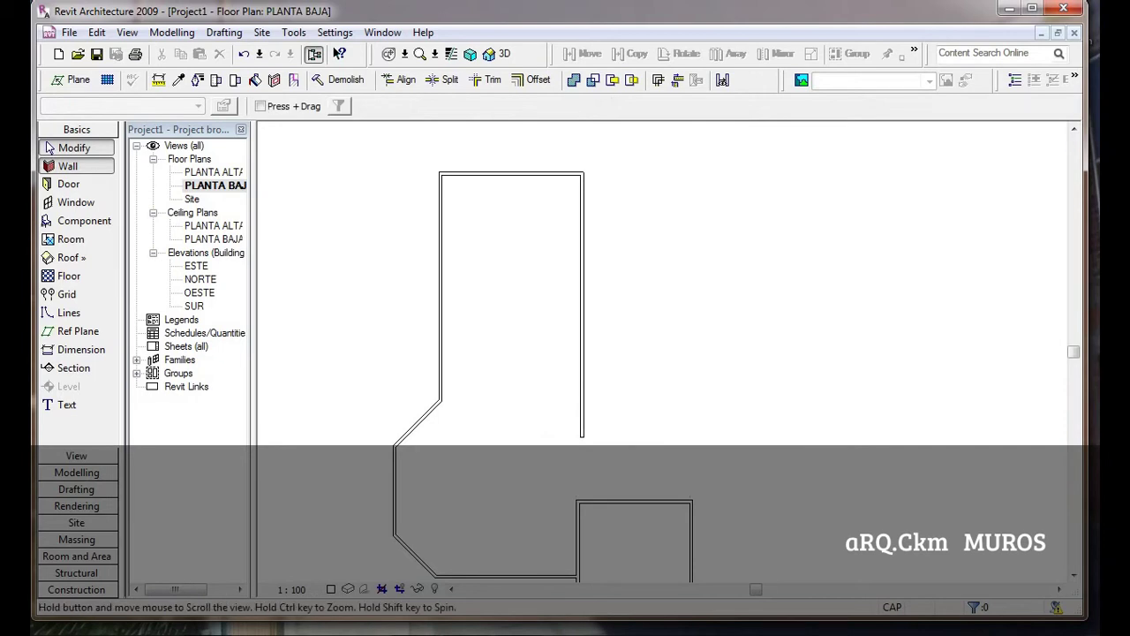
Delete the square room's top, right, vertical and bottom walls.
middle_click_drag(618, 353, 544, 213)
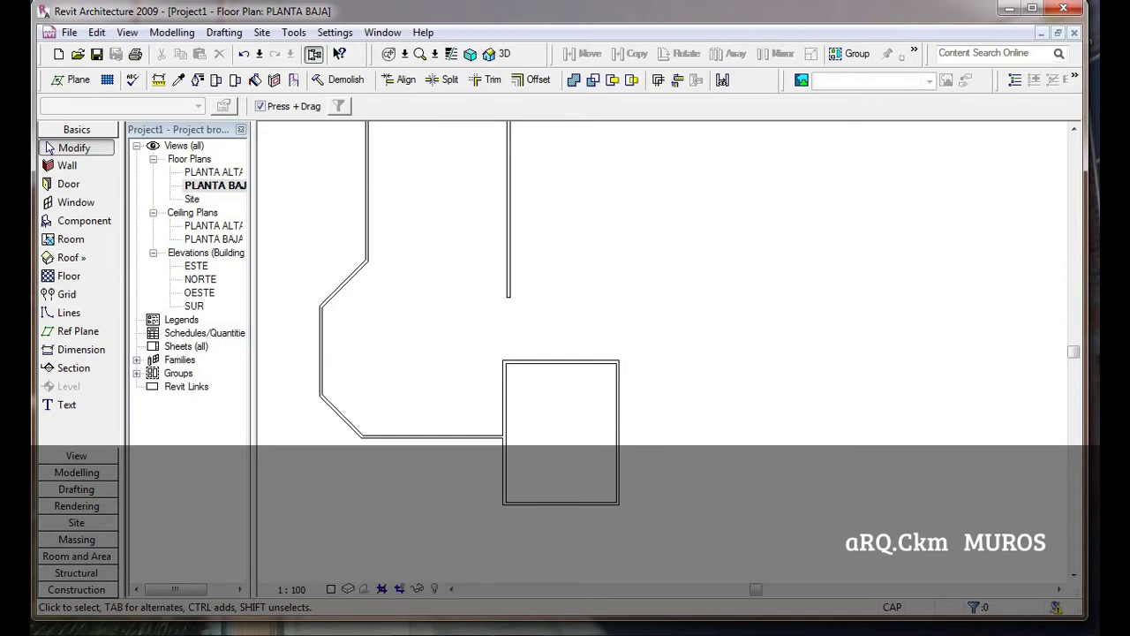
left_click_drag(644, 438, 583, 339)
key("Delete")
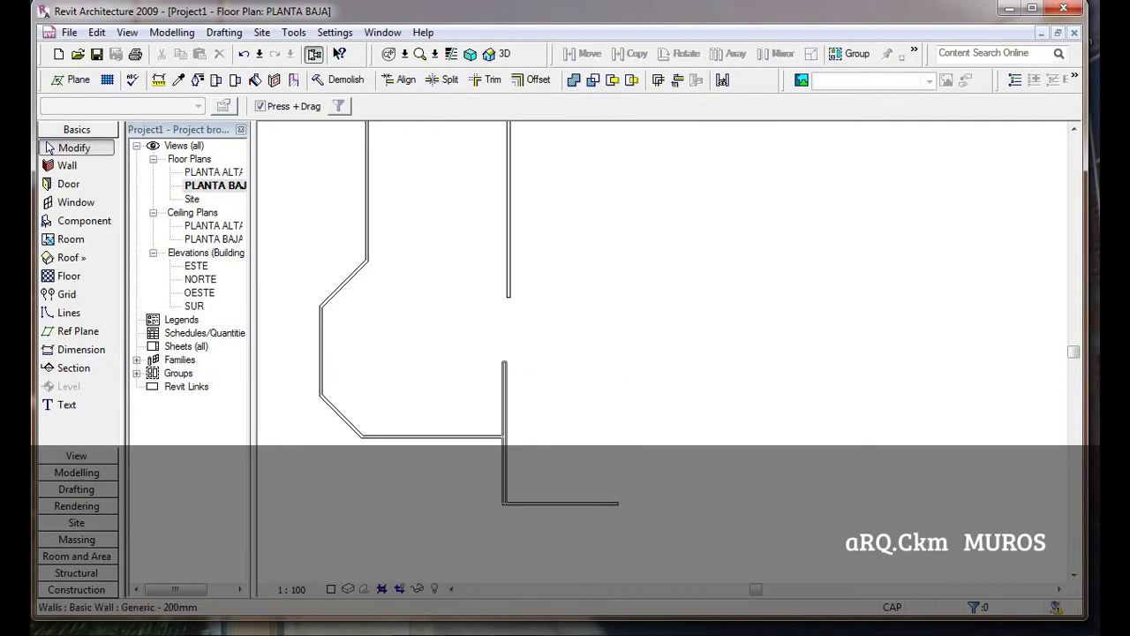
left_click(505, 397)
key("Delete")
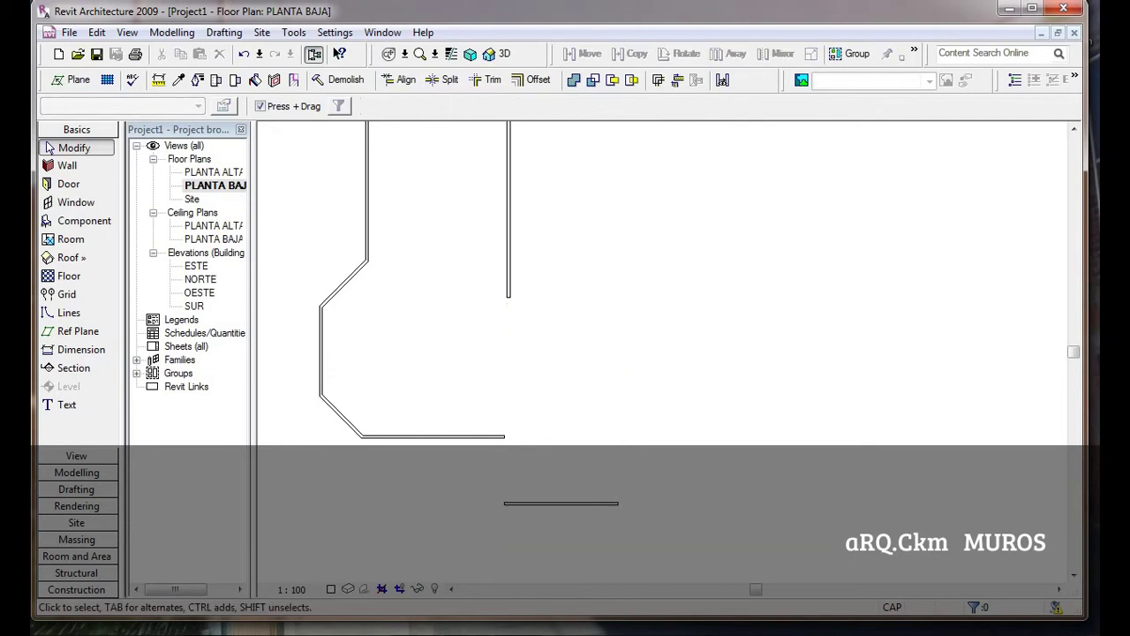
left_click_drag(662, 514, 513, 530)
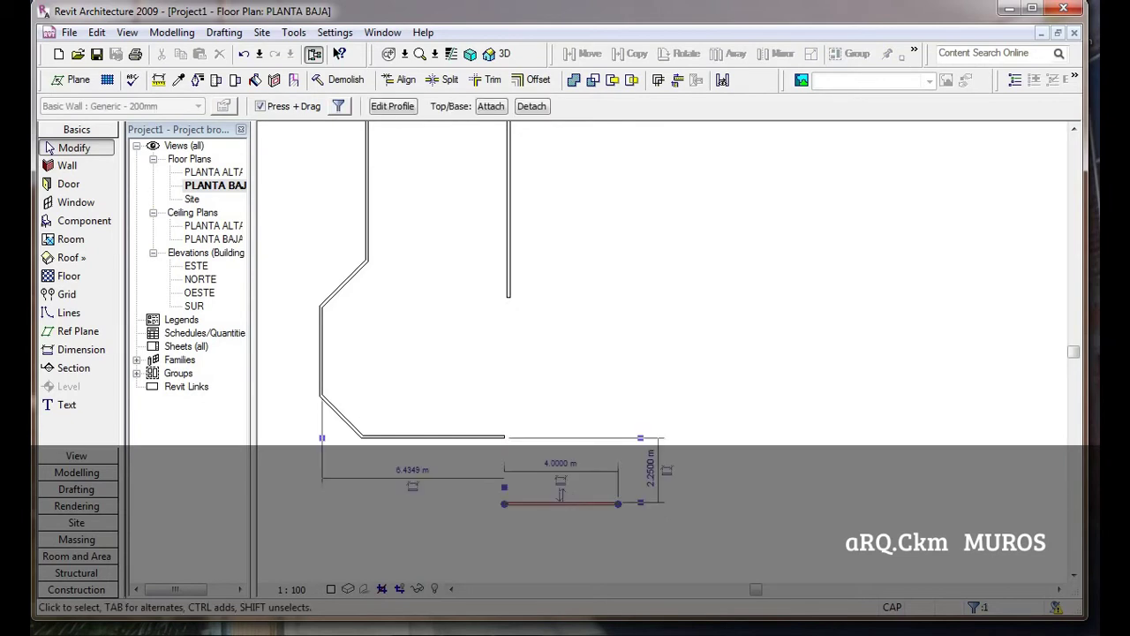
key("Delete")
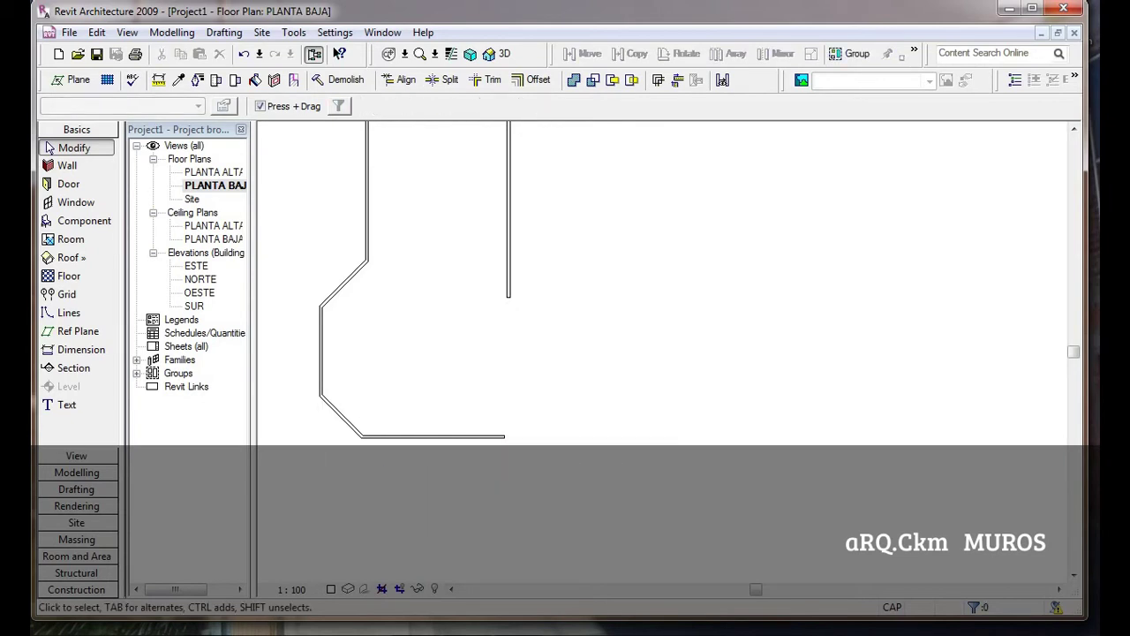
key("w")
key("a")
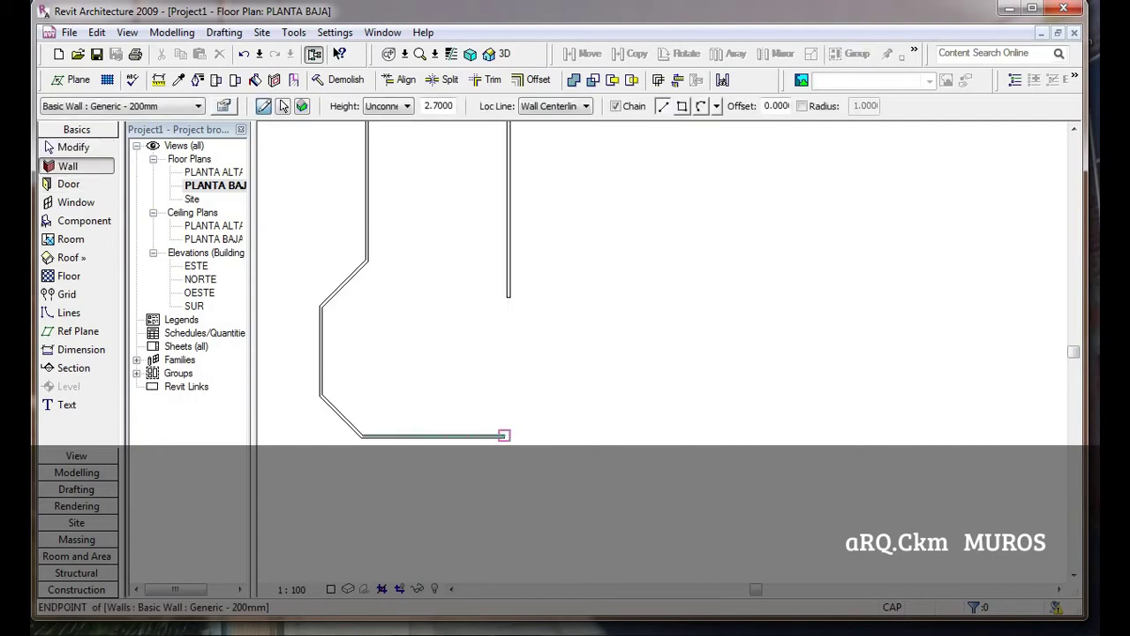
Cancel the stray angled wall and delete the plan's bottom wall.
left_click(505, 436)
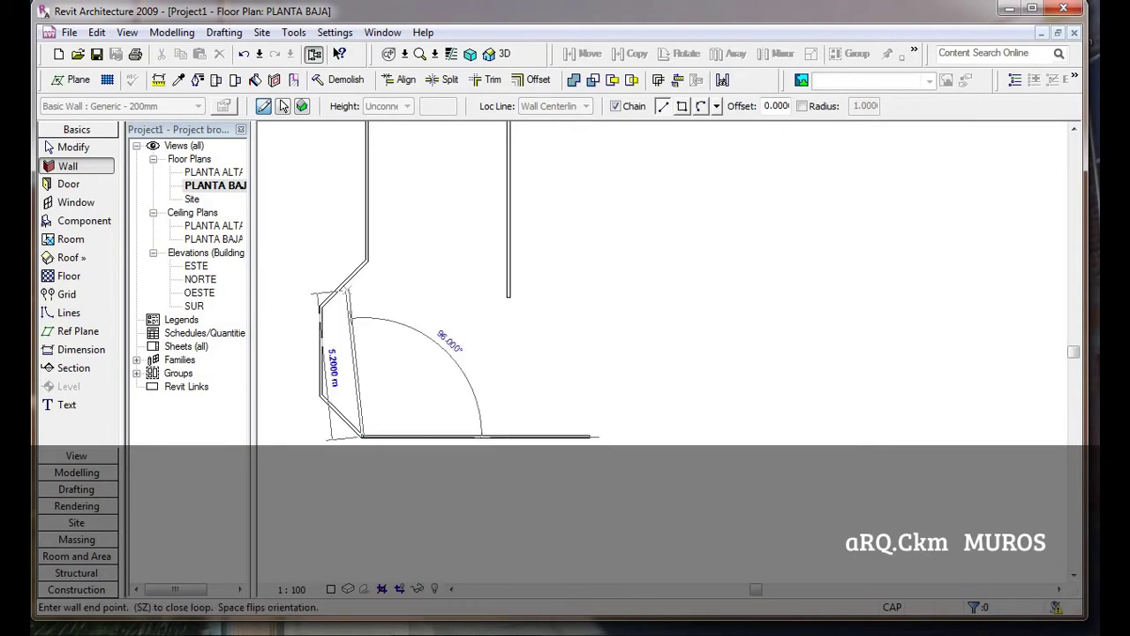
key("Escape")
left_click(51, 147)
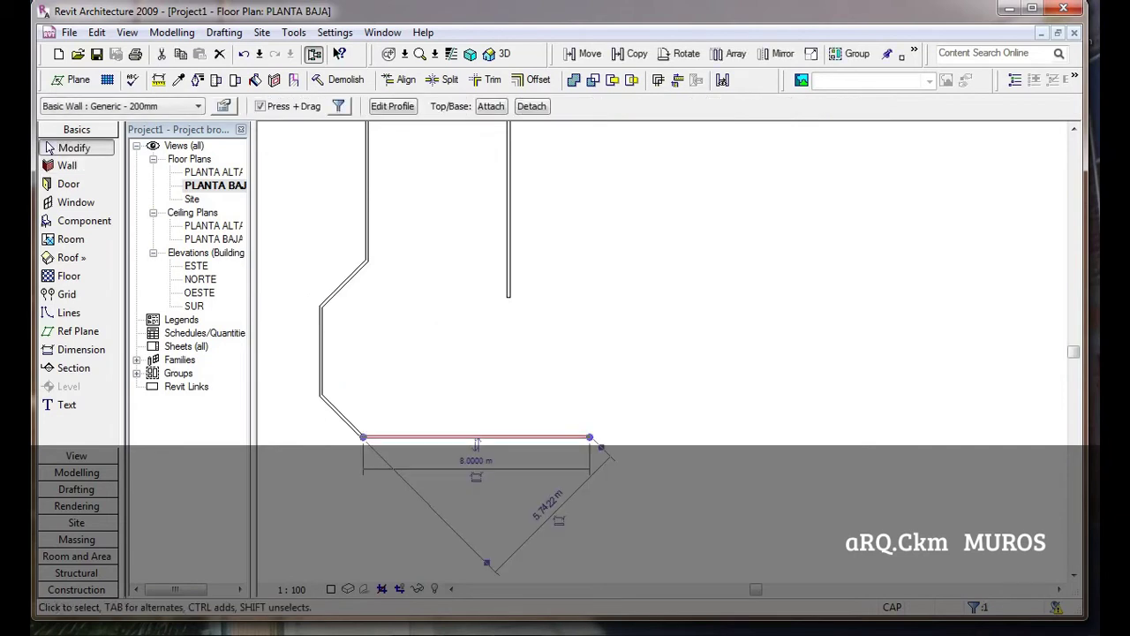
key("Delete")
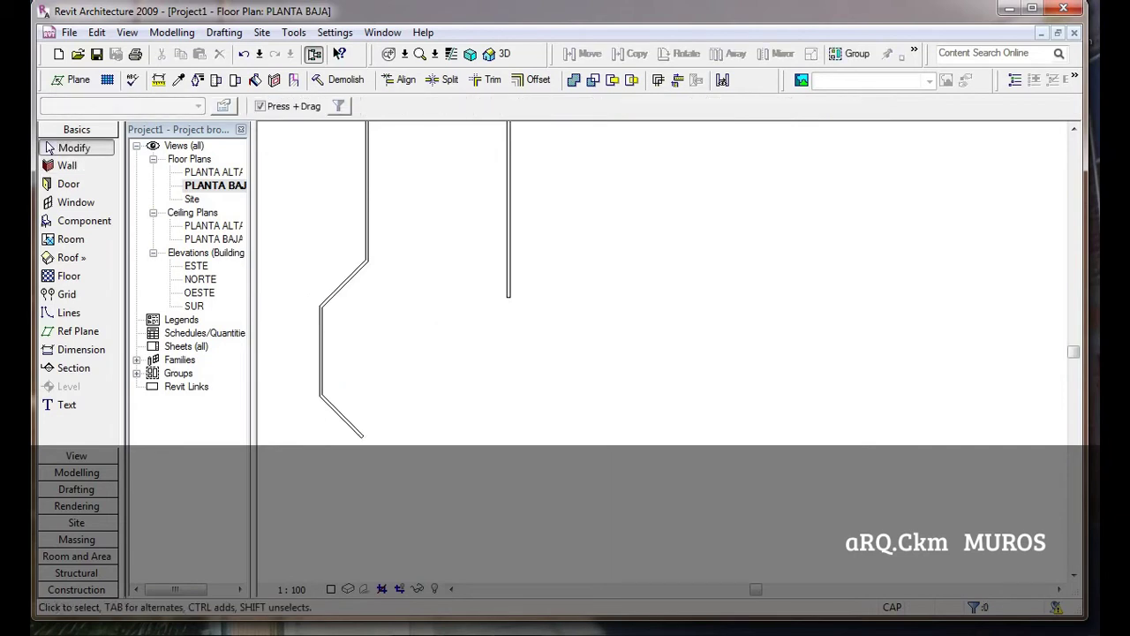
Chain a 3 m horizontal wall, a diagonal, a 4.3 m run, a 6.9 m rise and a top wall.
left_click(362, 437)
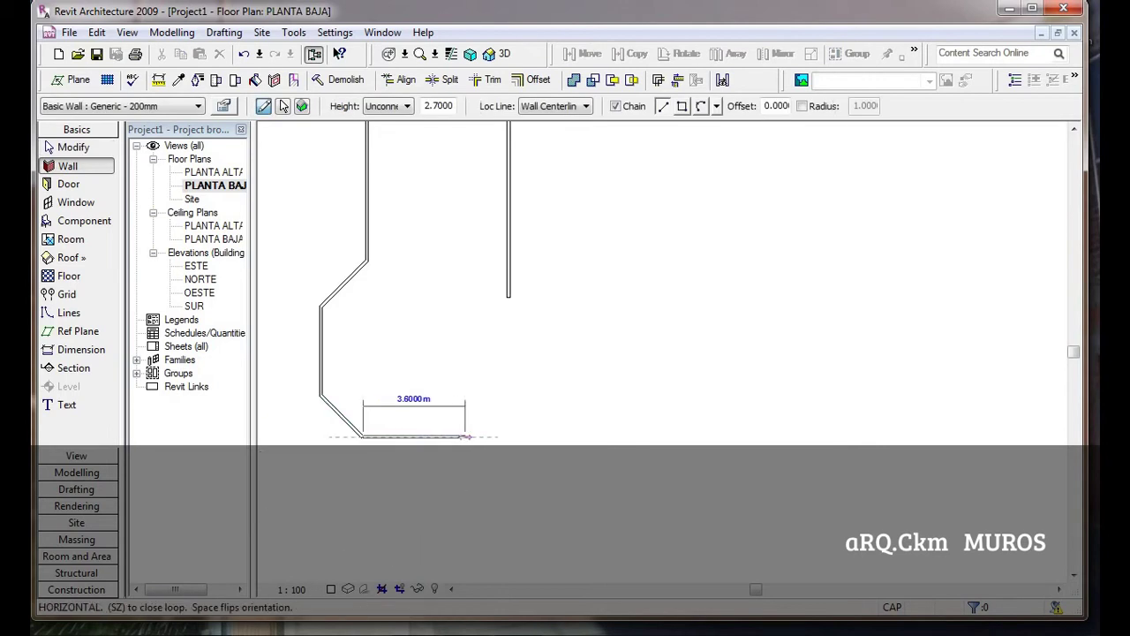
type("3")
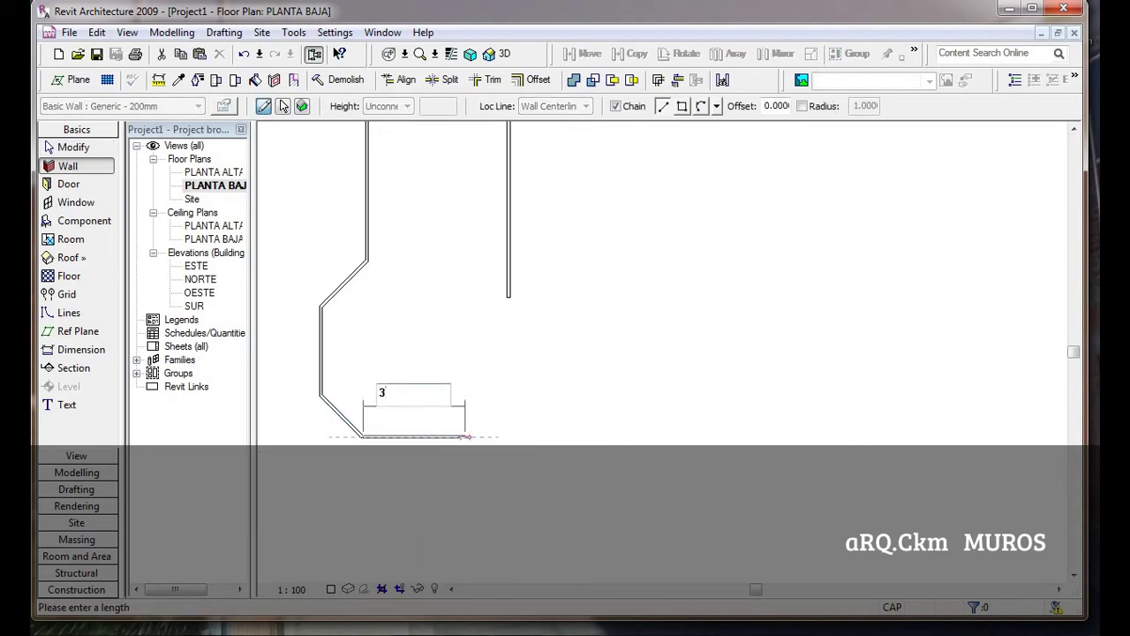
key("Return")
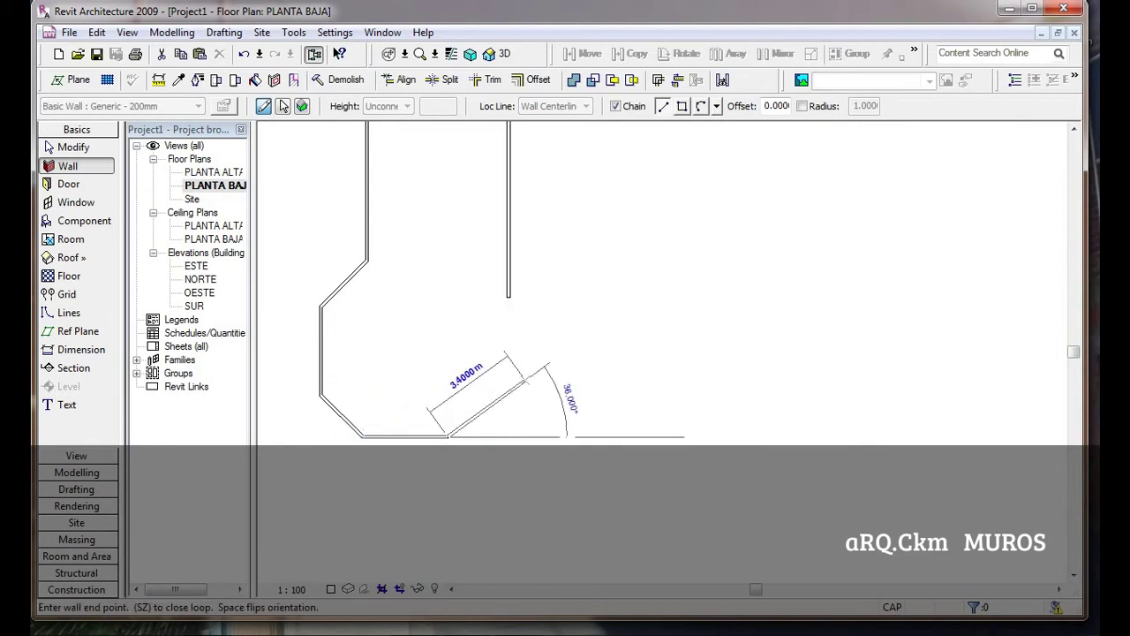
left_click(529, 378)
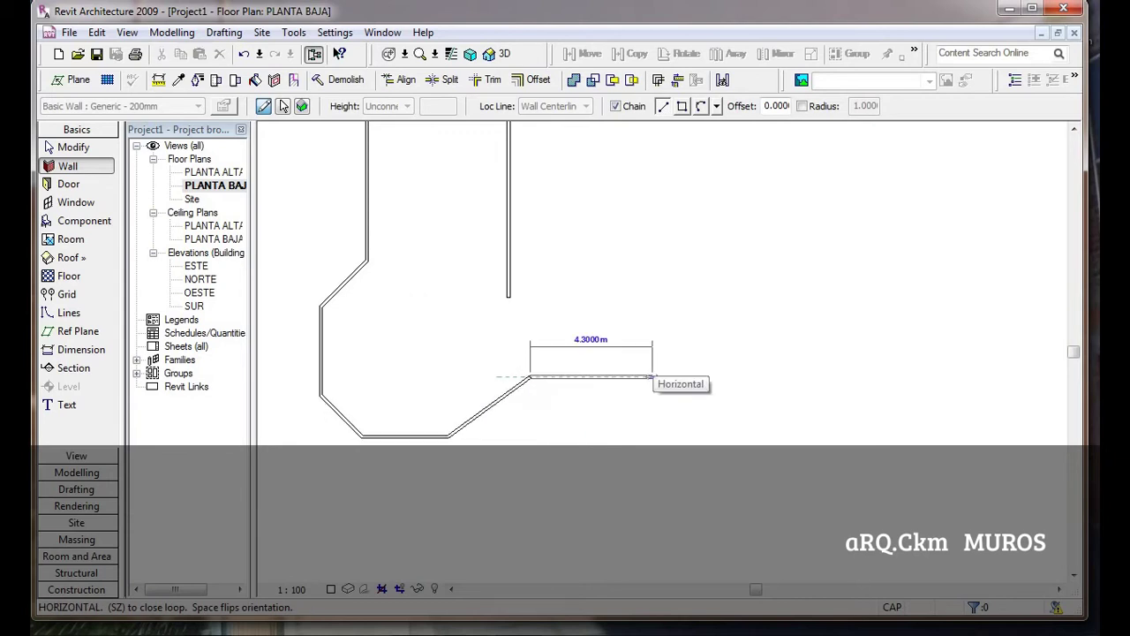
left_click(653, 378)
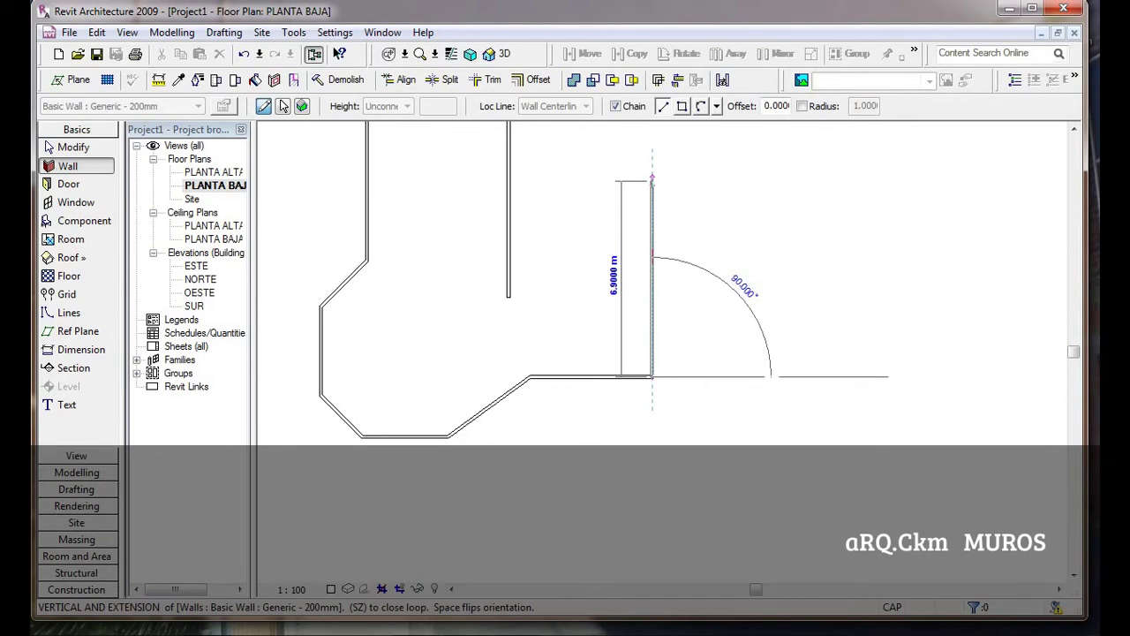
left_click(653, 180)
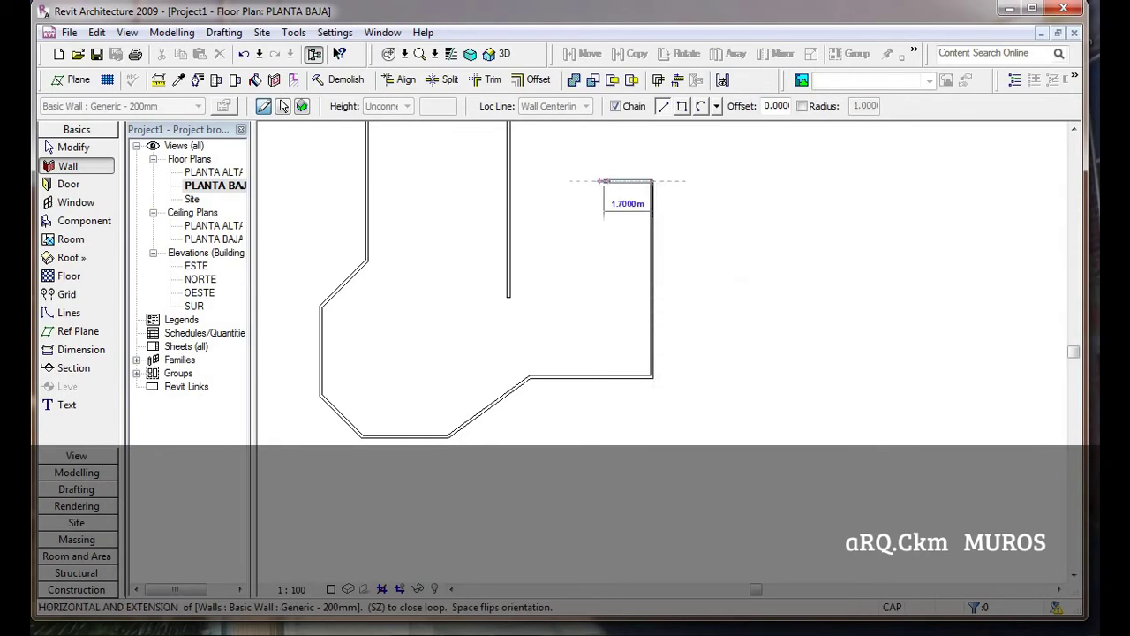
left_click(508, 181)
middle_click_drag(479, 378, 489, 506)
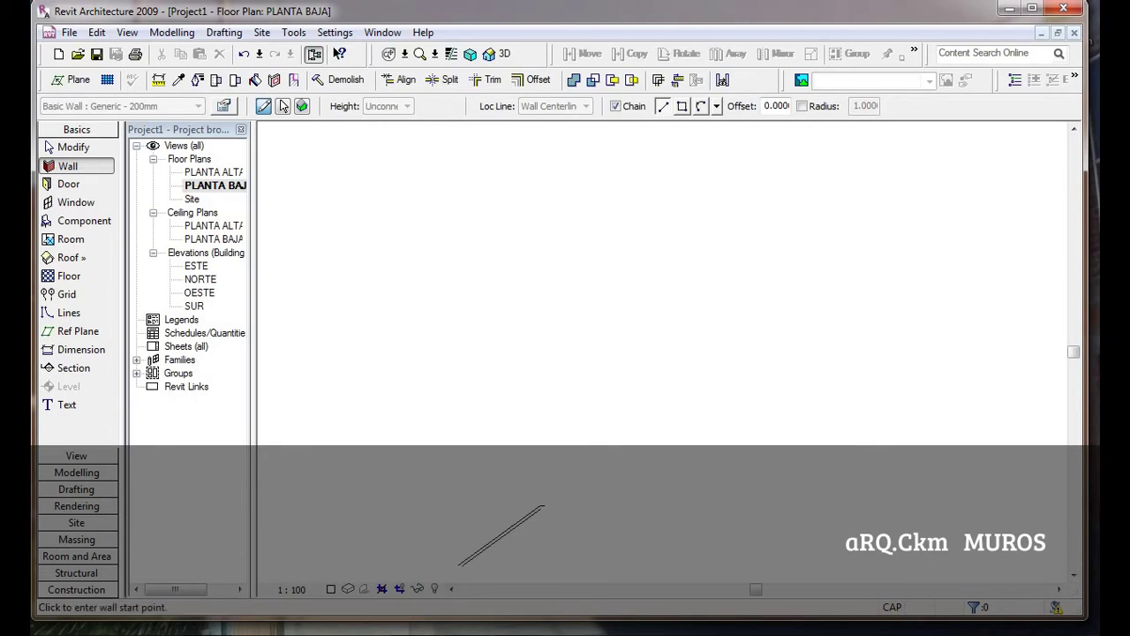
key("Escape")
key("Escape")
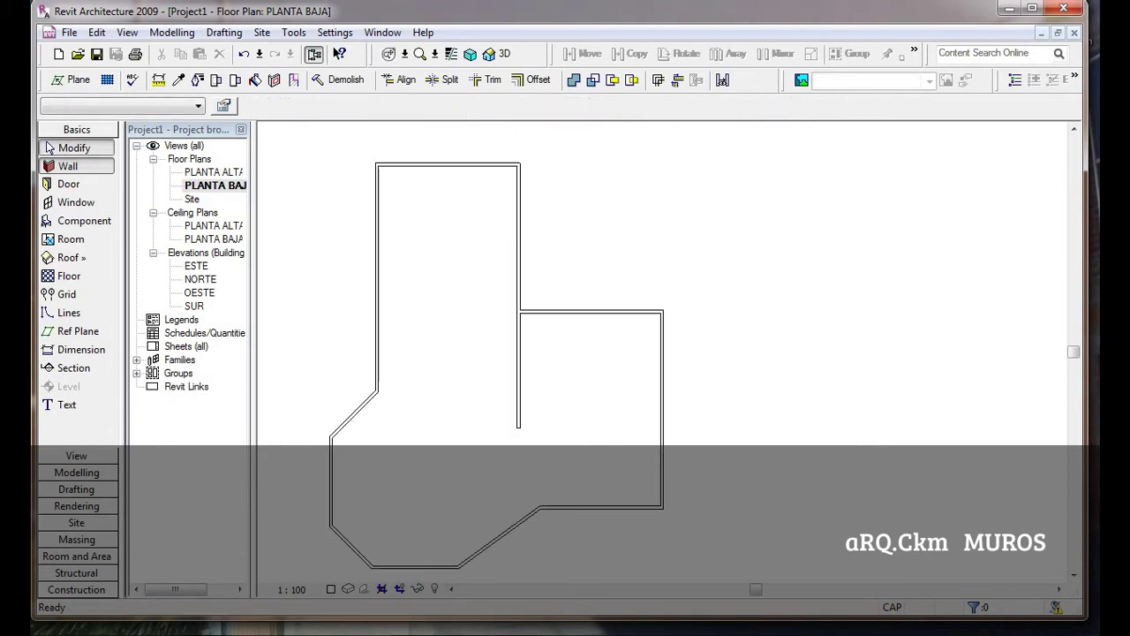
left_click(49, 148)
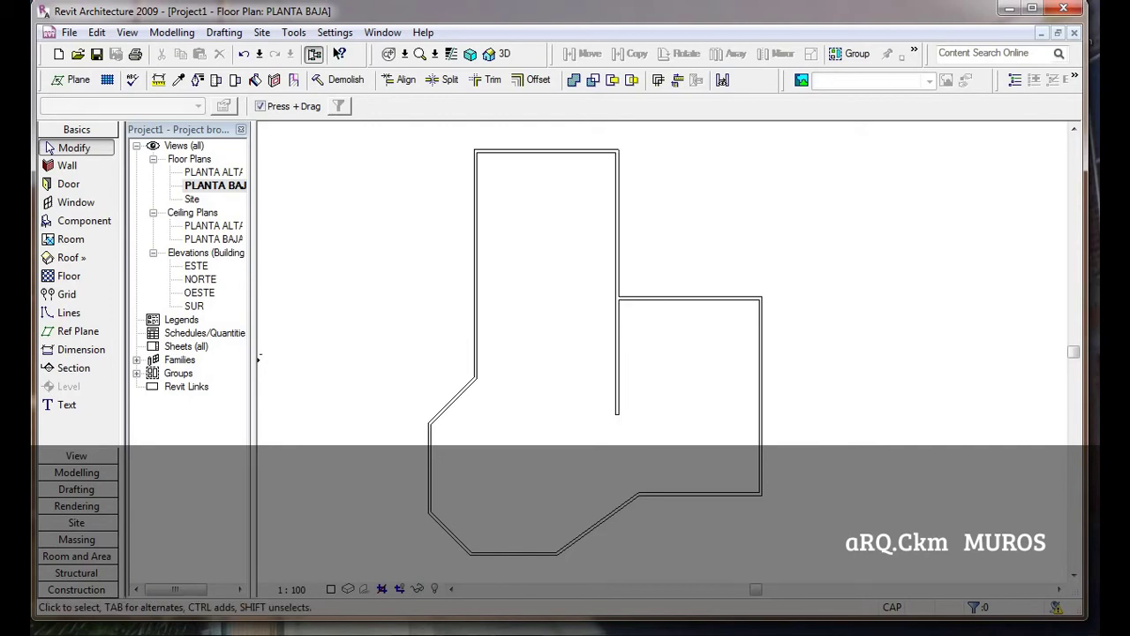
Extend the vertical interior wall down to the diagonal wall and reconnect the diagonal to it.
scroll(591, 354, "up", 1)
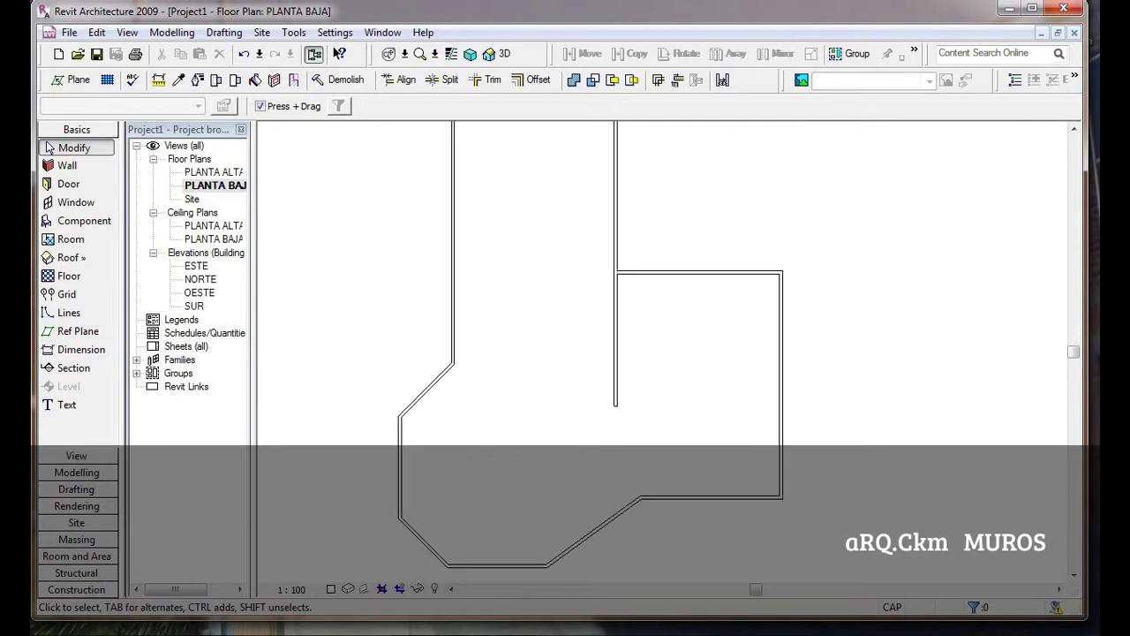
scroll(591, 354, "down", 2)
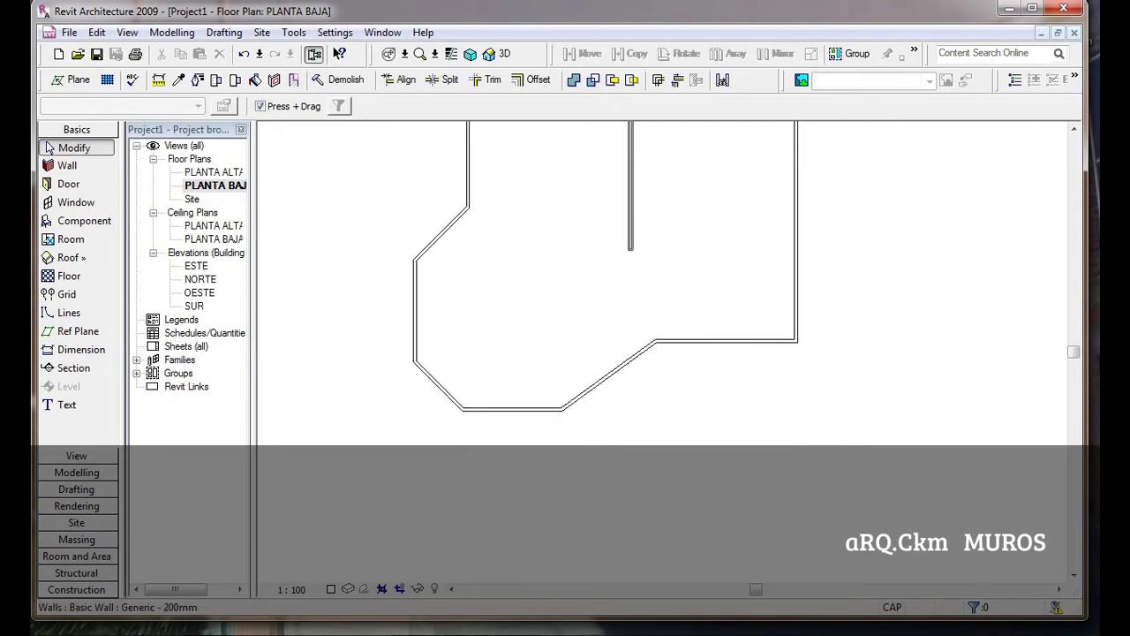
left_click(630, 221)
left_click_drag(631, 249, 631, 360)
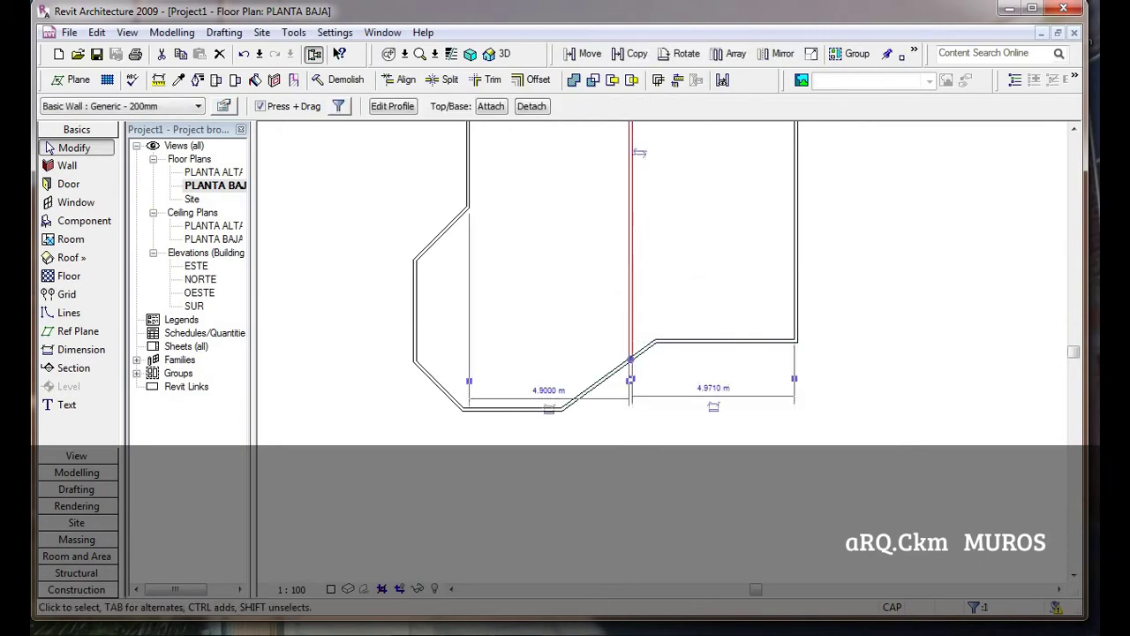
left_click(49, 148)
scroll(631, 353, "up", 1)
scroll(630, 354, "up", 1)
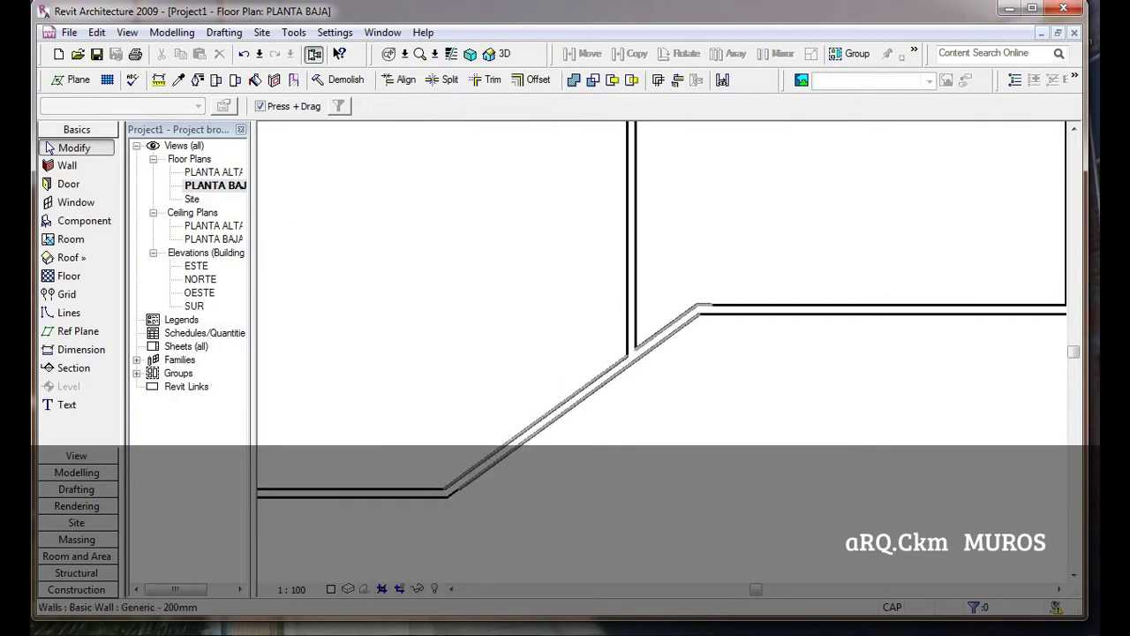
left_click(563, 393)
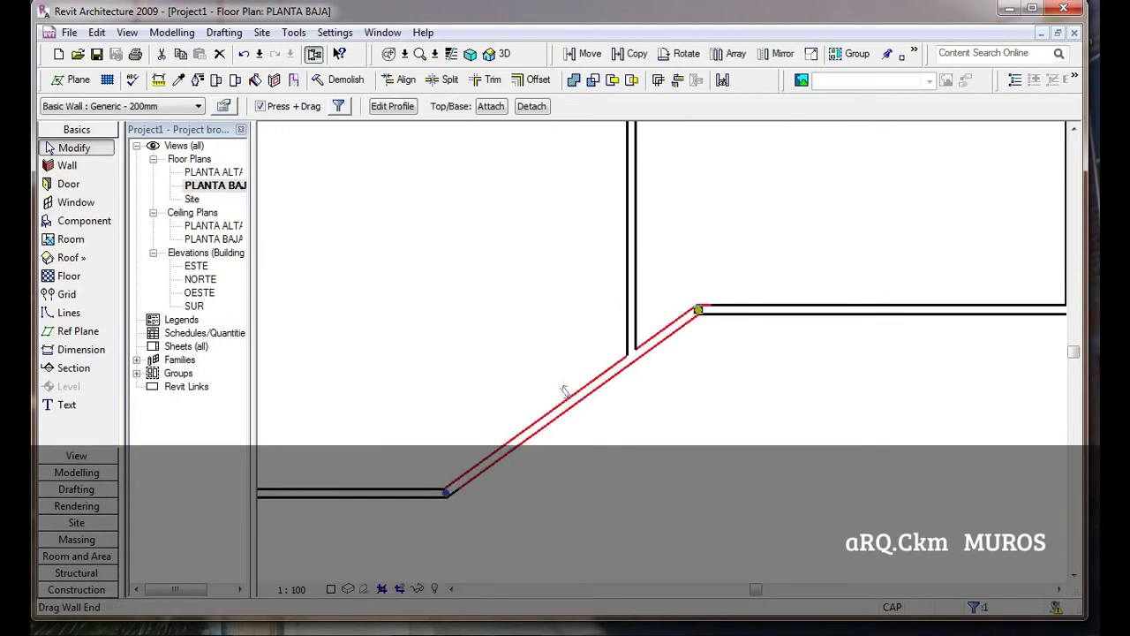
left_click_drag(564, 393, 632, 357)
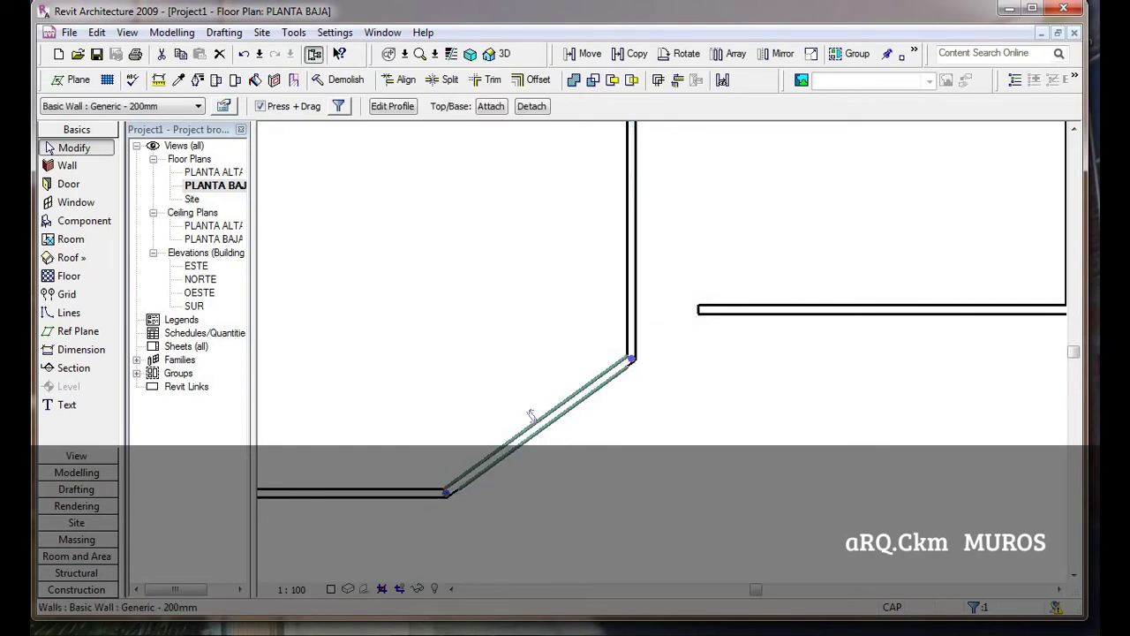
key("Escape")
Raise the right room's bottom wall and extend its left end to the tall room's wall.
left_click(883, 308)
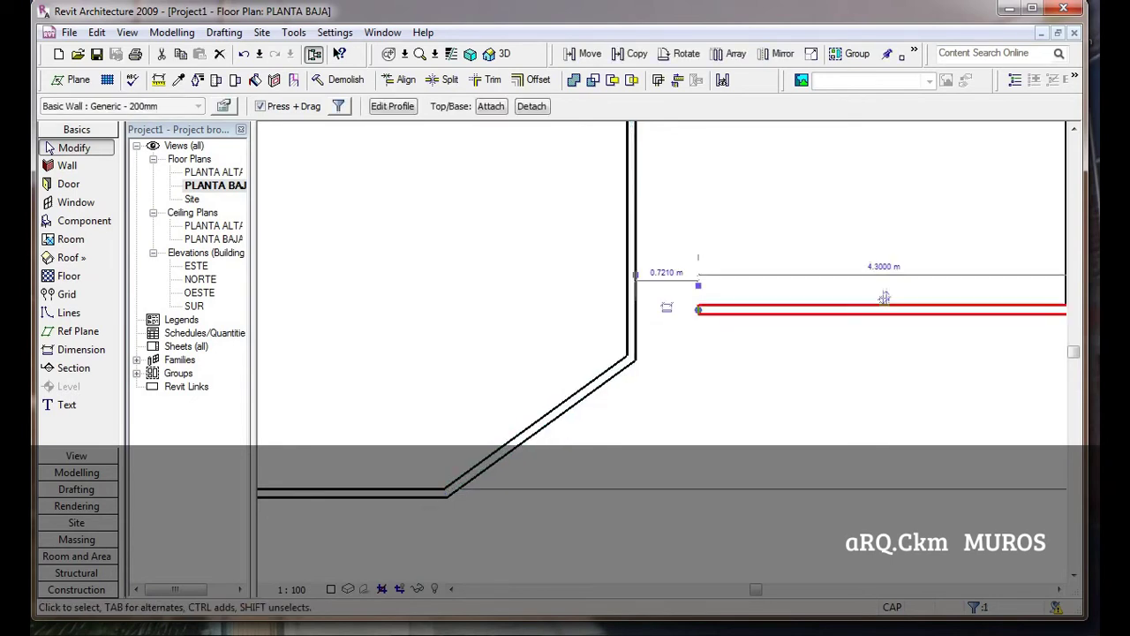
scroll(822, 323, "down", 1)
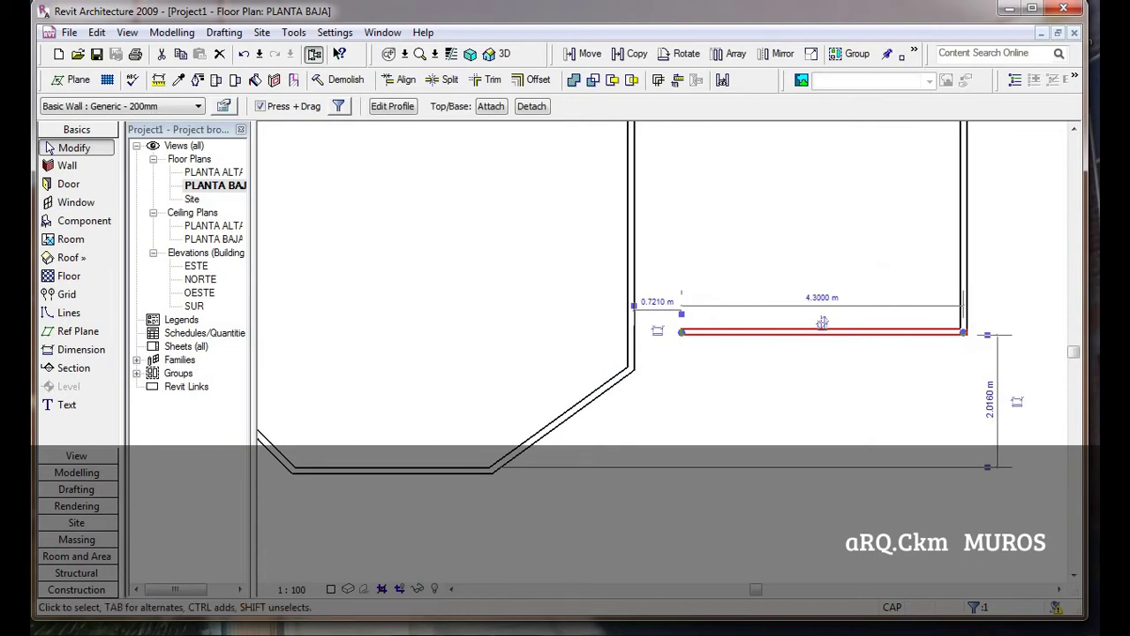
scroll(822, 323, "down", 2)
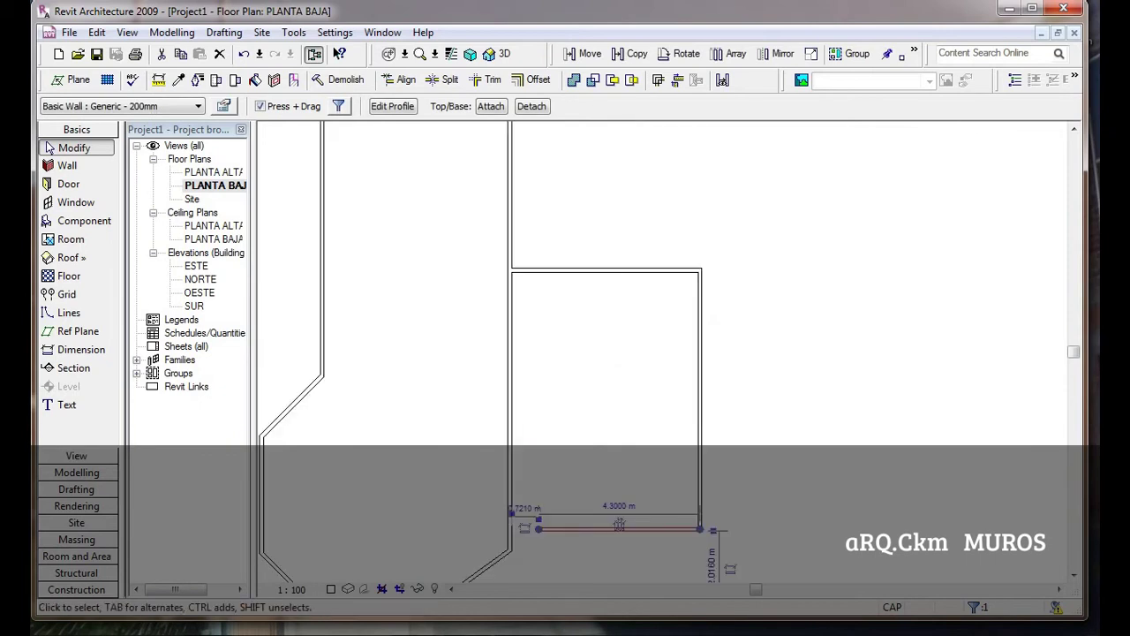
middle_click_drag(619, 524, 664, 456)
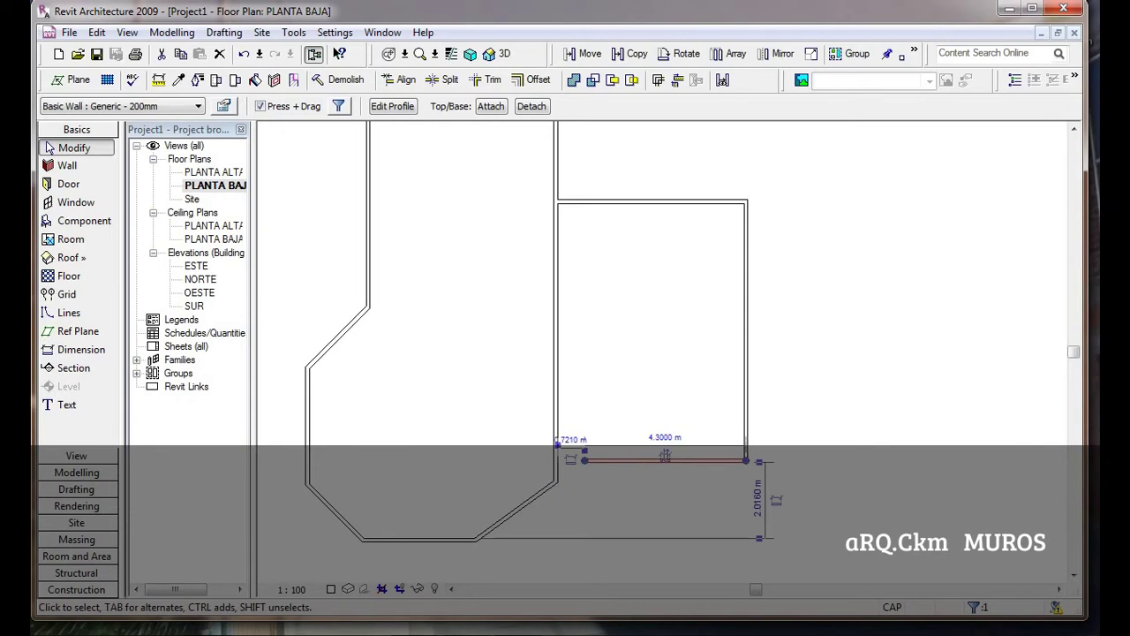
left_click_drag(664, 457, 665, 357)
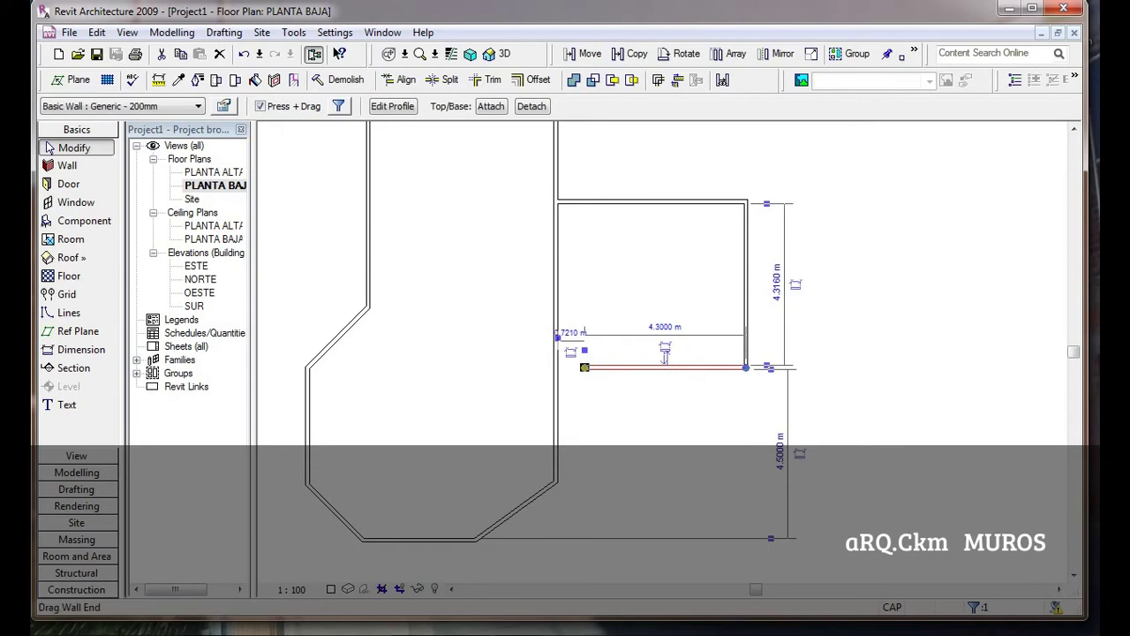
left_click_drag(585, 368, 554, 368)
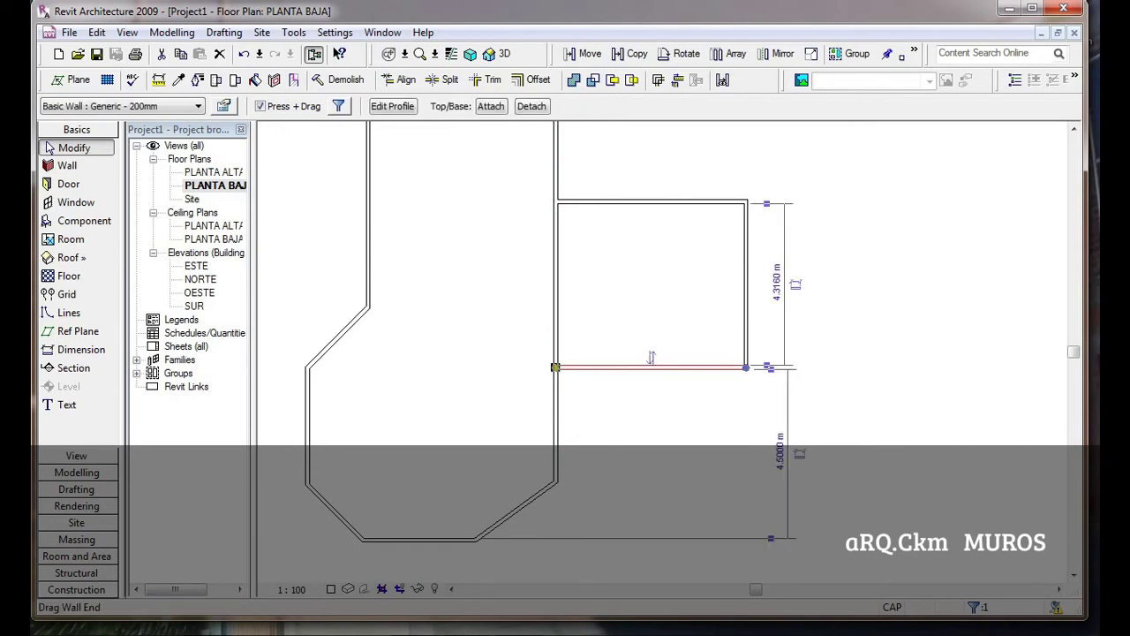
key("Escape")
middle_click_drag(807, 301, 777, 270)
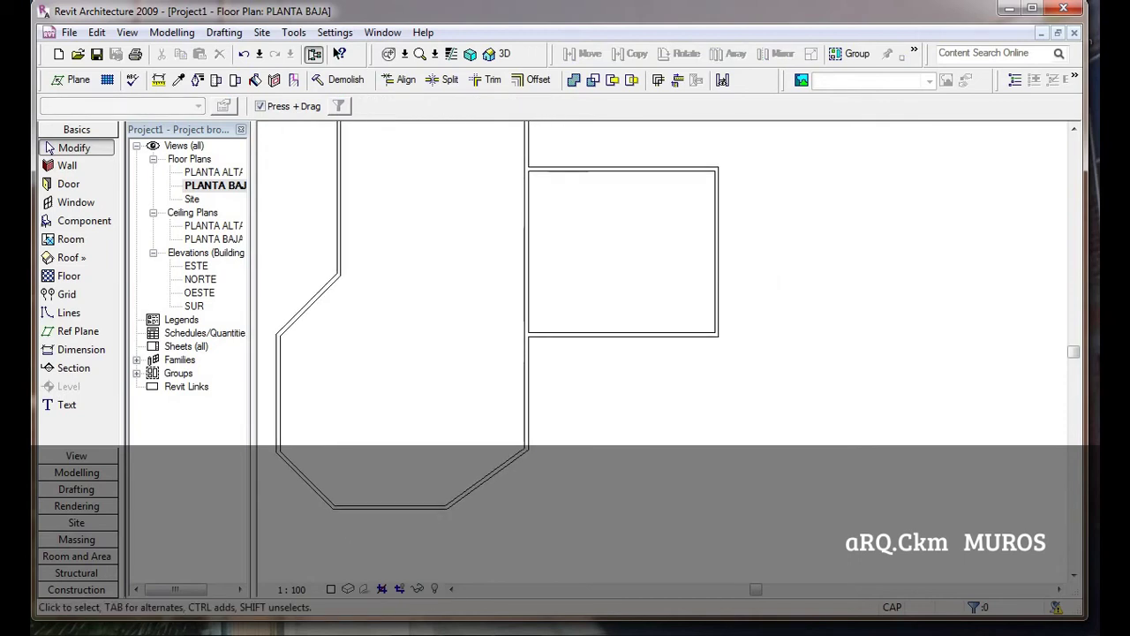
scroll(612, 378, "down", 1)
scroll(613, 377, "down", 1)
middle_click_drag(613, 378, 634, 497)
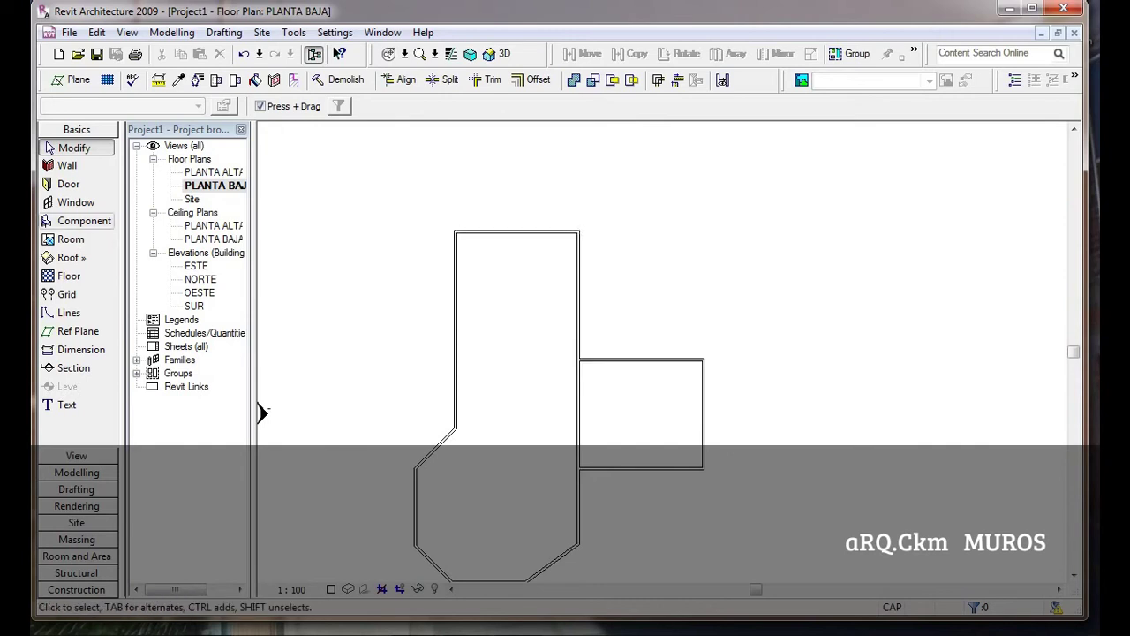
Draw a 2.5 m vertical wall from the side room's corner and a horizontal wall to the tall room.
left_click(67, 165)
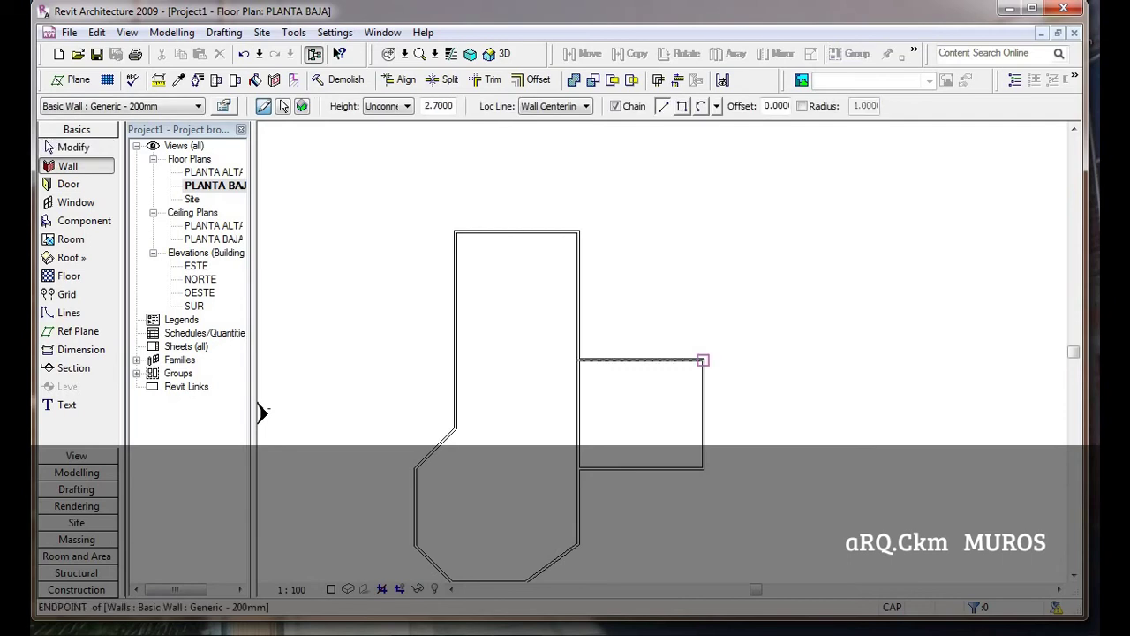
left_click(702, 361)
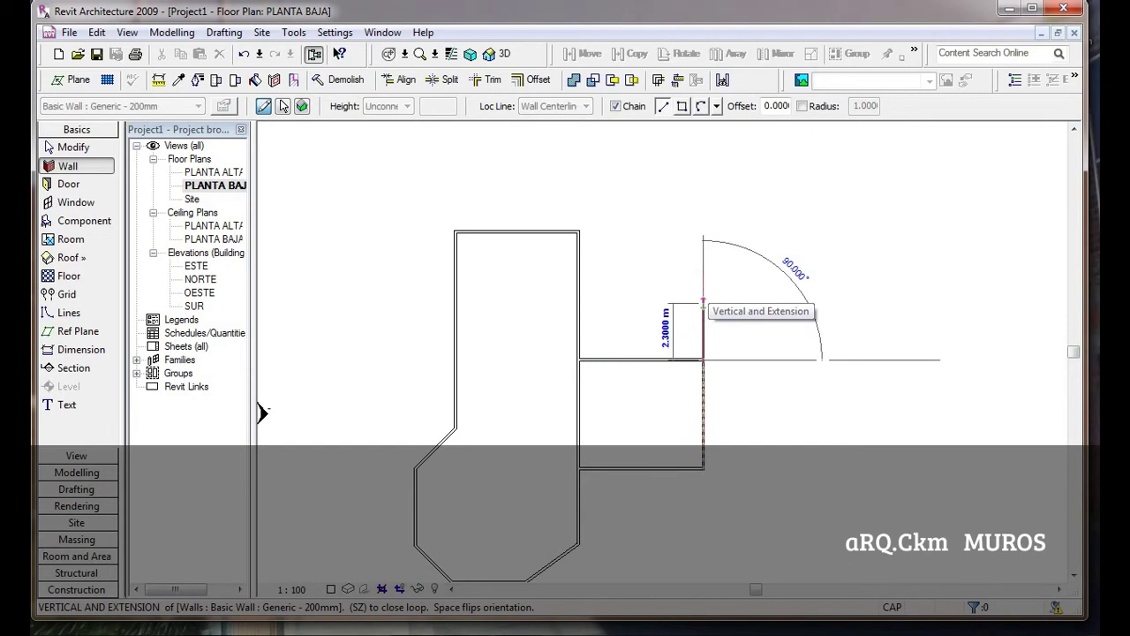
type("2.5")
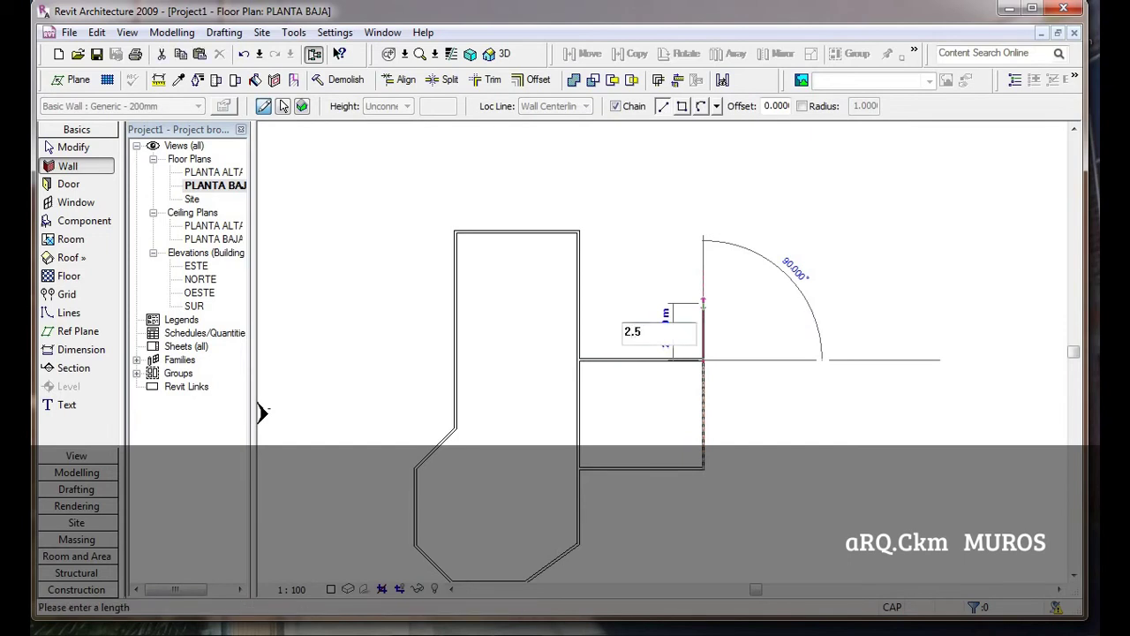
key("Return")
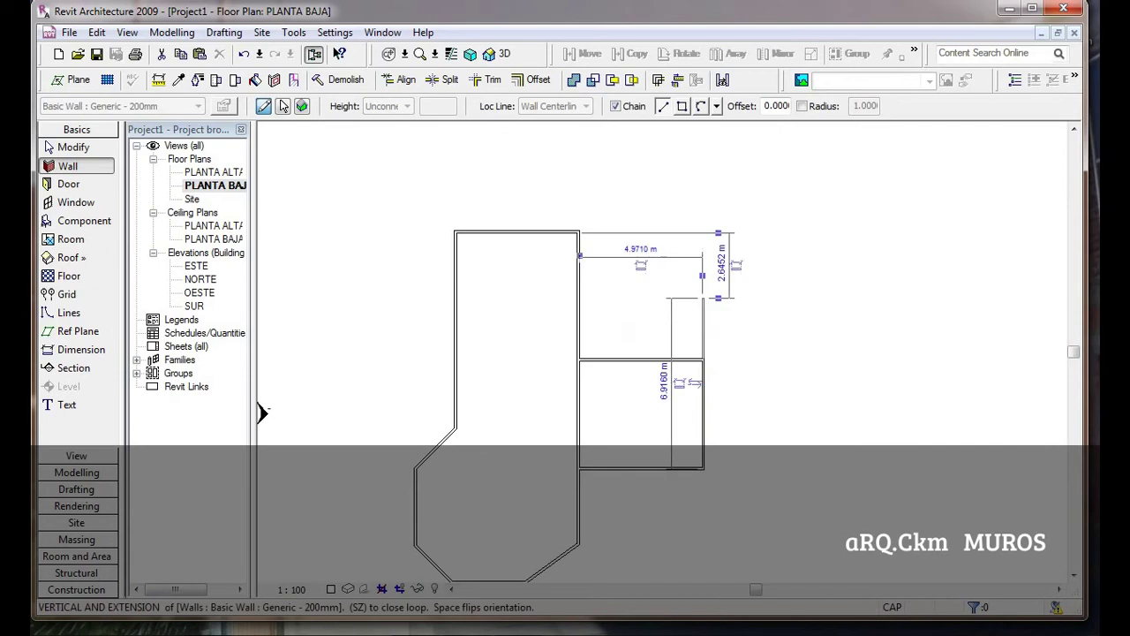
left_click(578, 298)
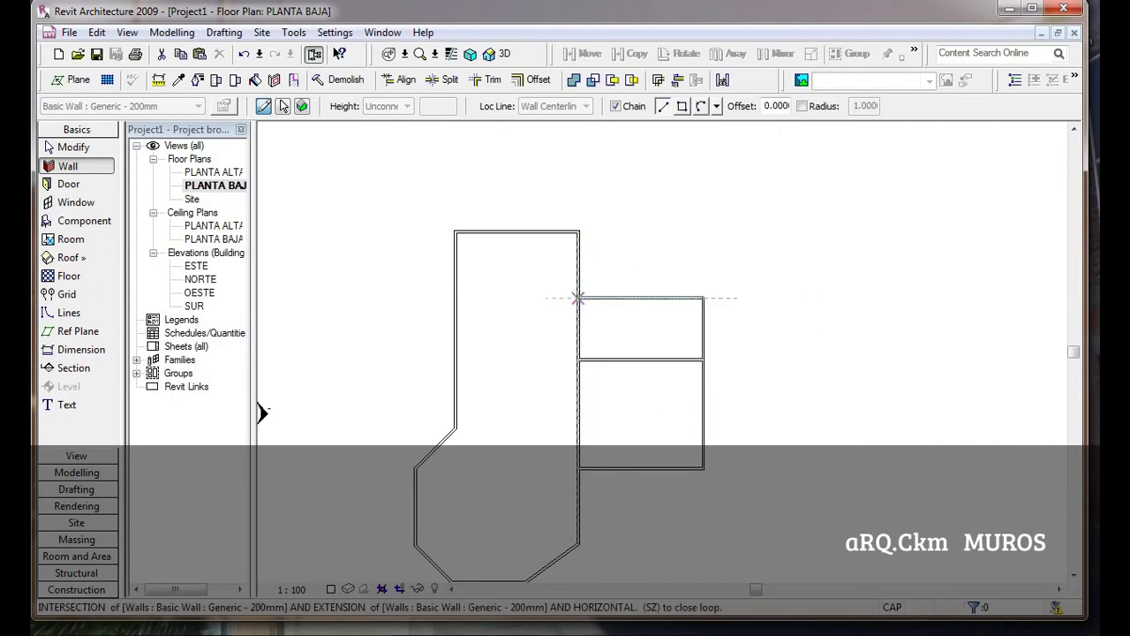
key("Escape")
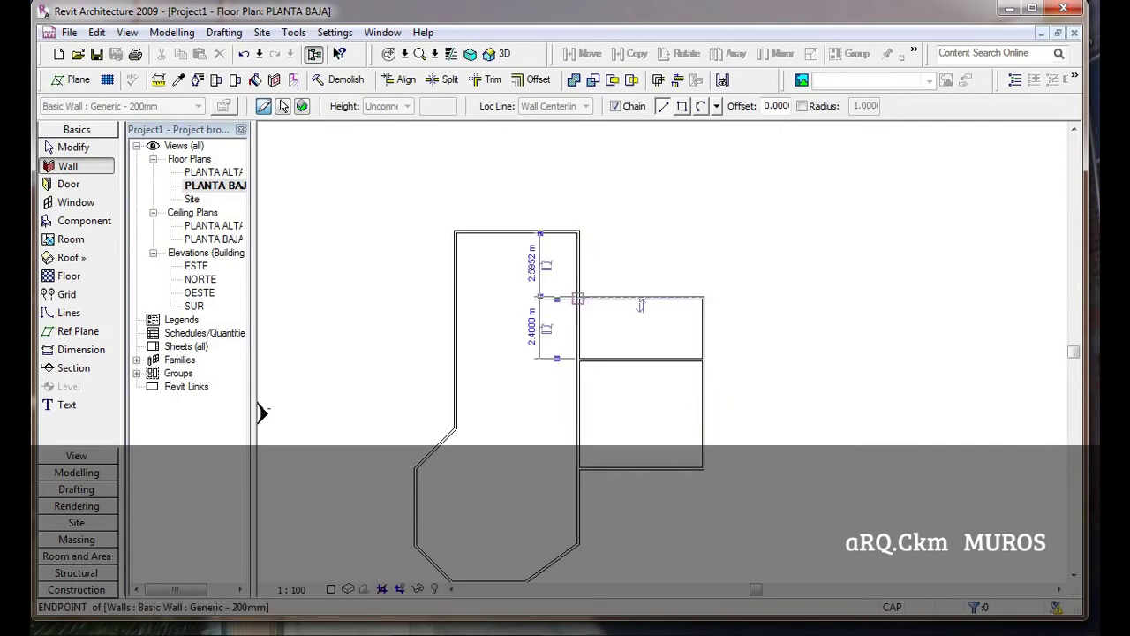
Draw a 4 m wall up from the tall room, a top wall, and a wall down to the lower room's corner.
scroll(587, 226, "up", 1)
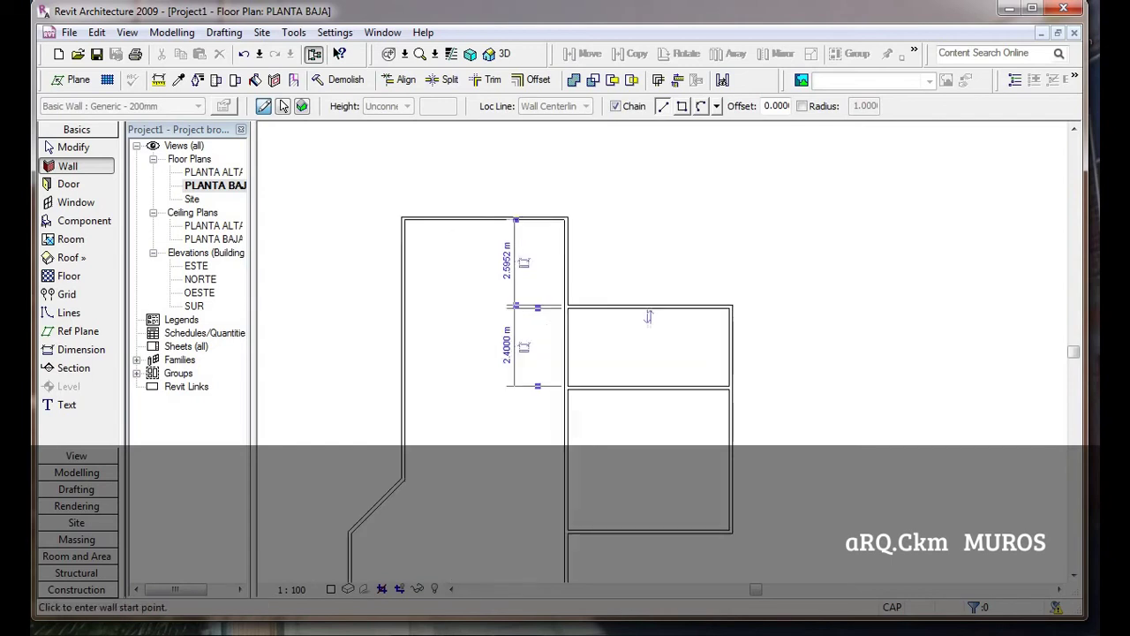
scroll(588, 226, "up", 1)
scroll(587, 225, "up", 1)
middle_click_drag(575, 196, 604, 269)
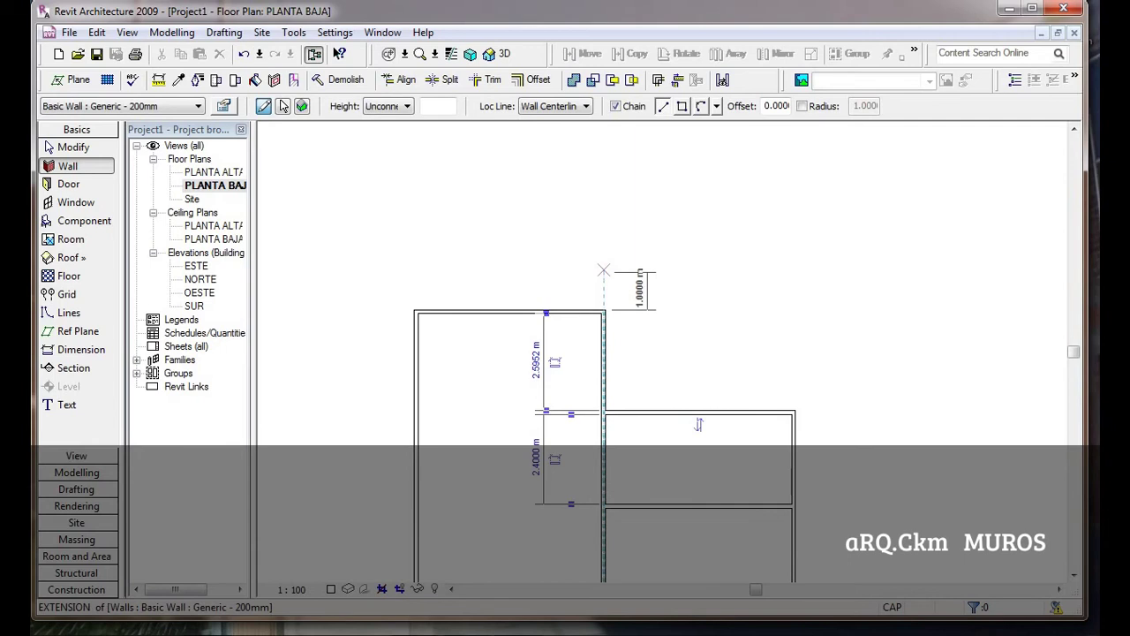
left_click(517, 311)
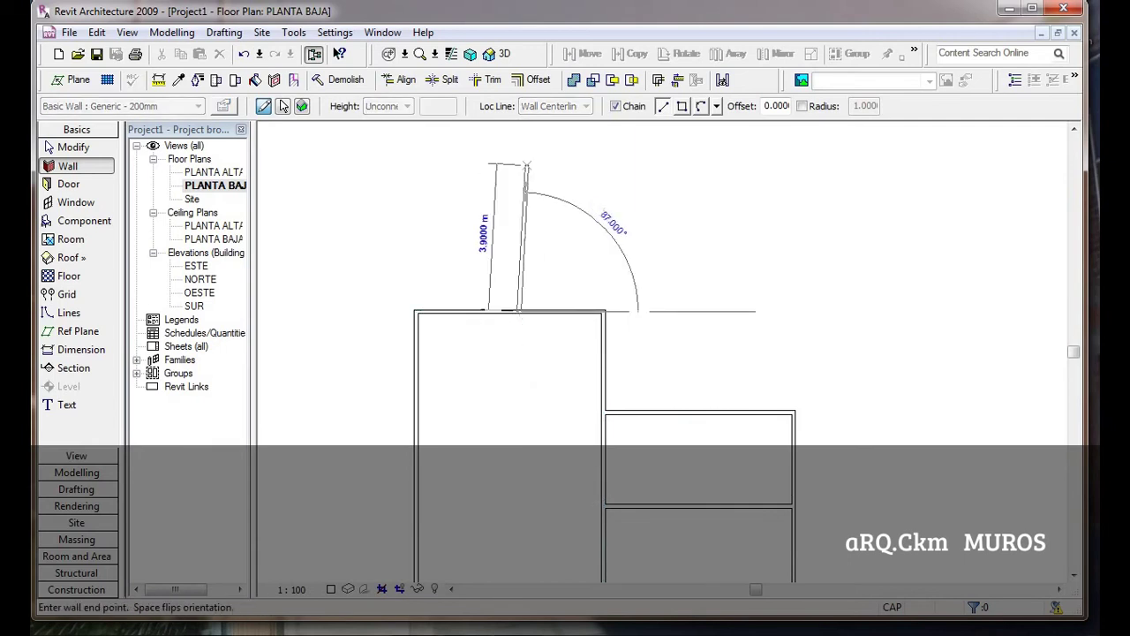
type("4")
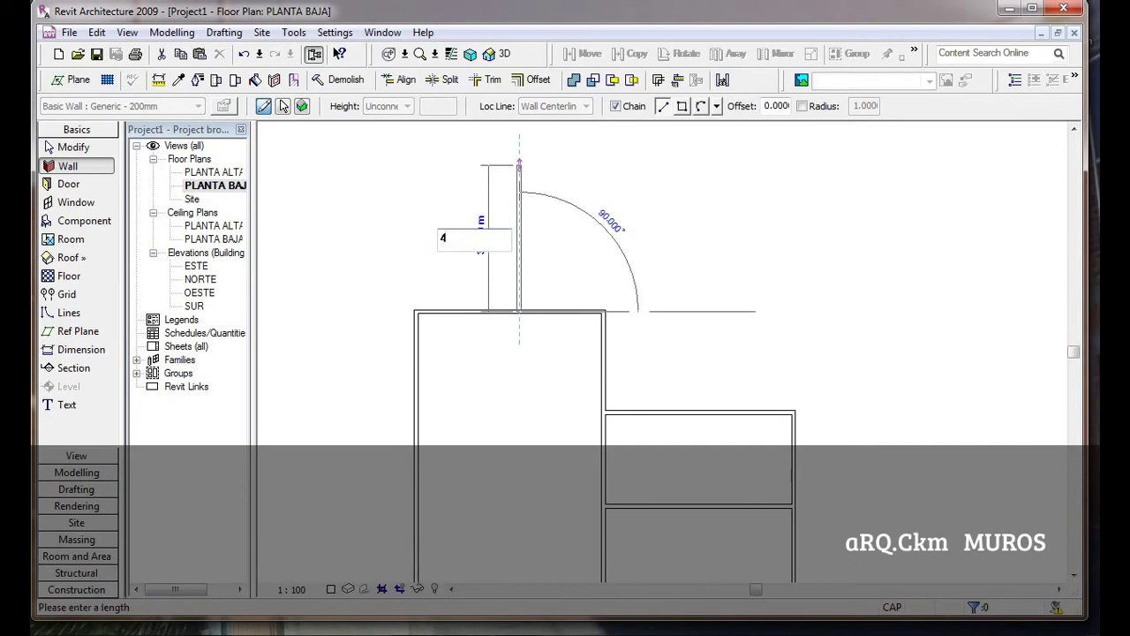
key("Return")
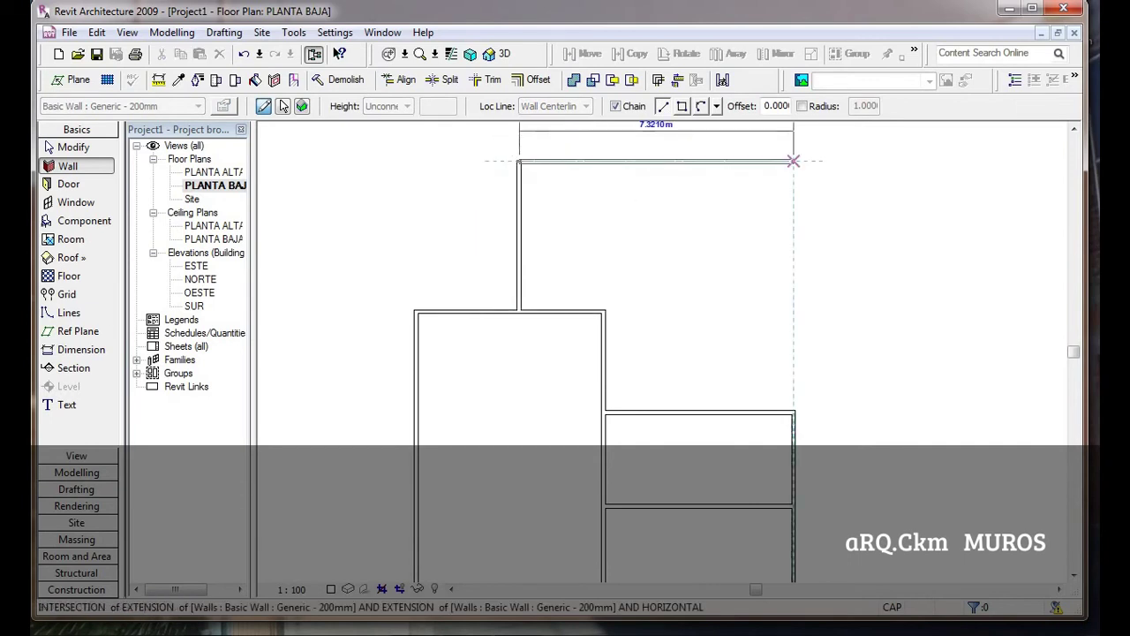
left_click(793, 161)
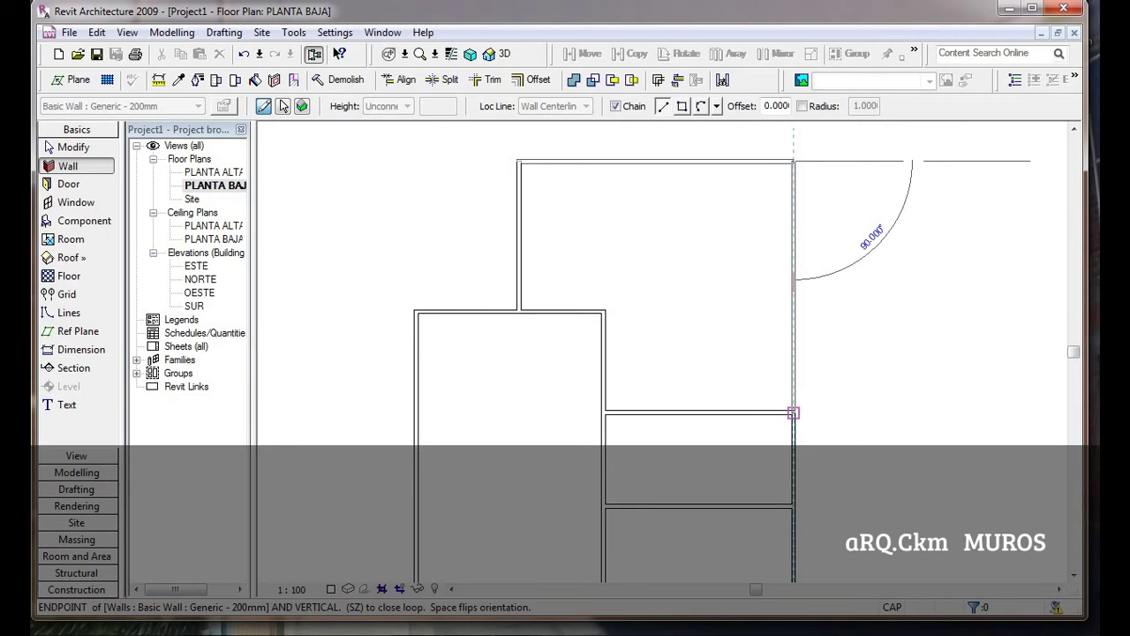
left_click(793, 412)
left_click(51, 148)
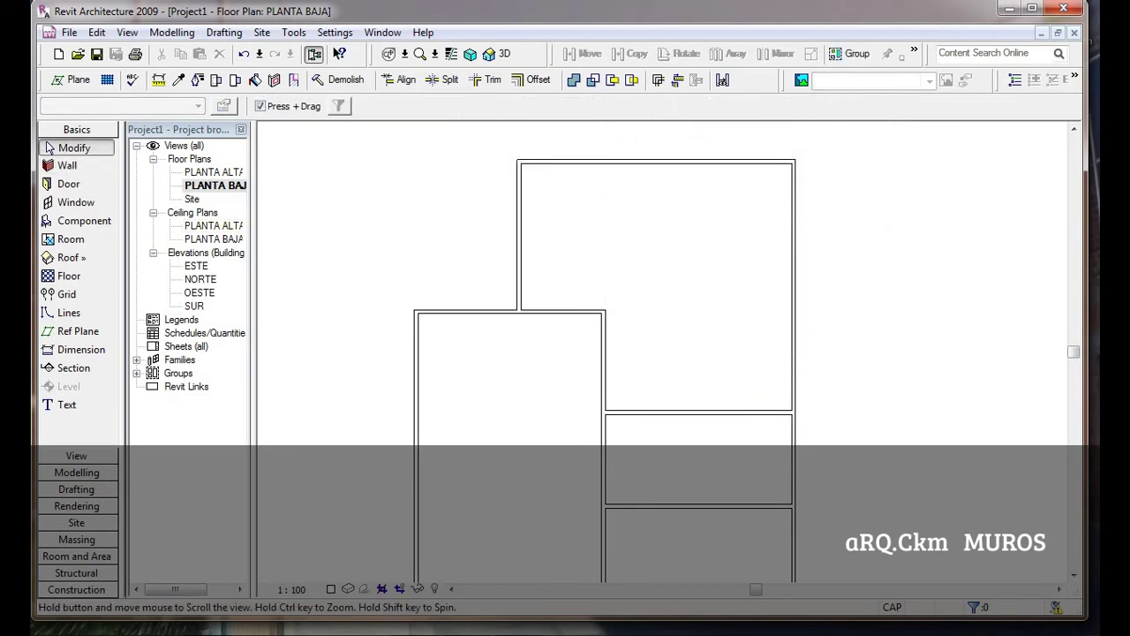
Zoom out and pan until the whole chamfered ground-floor outline fits in the plan view.
scroll(261, 469, "down", 2)
middle_click_drag(261, 469, 261, 461)
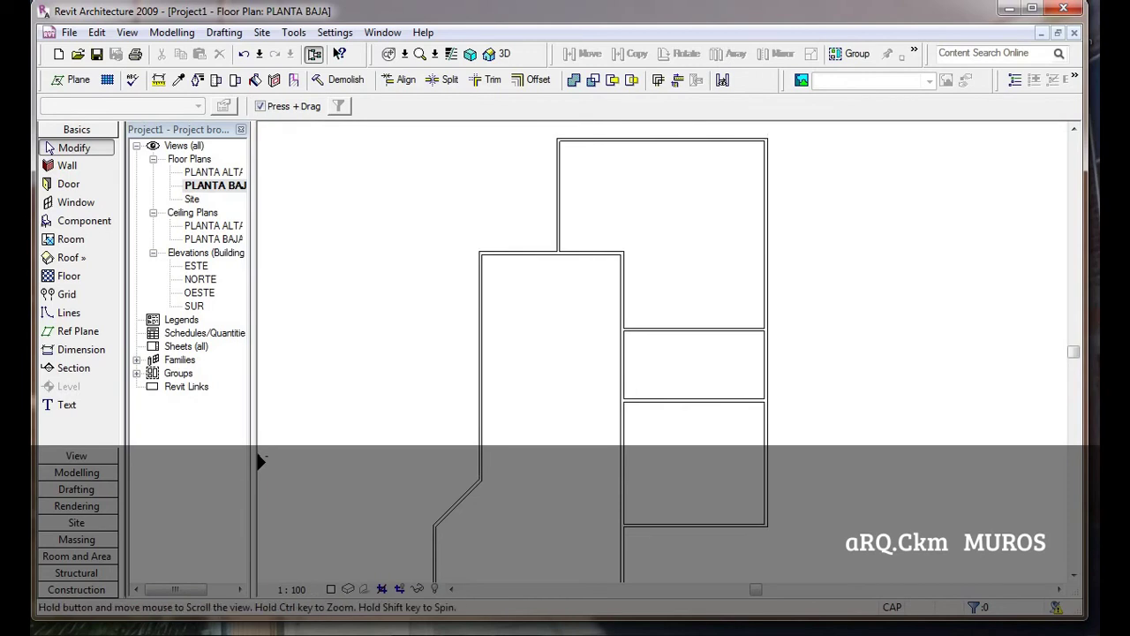
scroll(292, 423, "down", 2)
middle_click_drag(343, 413, 351, 401)
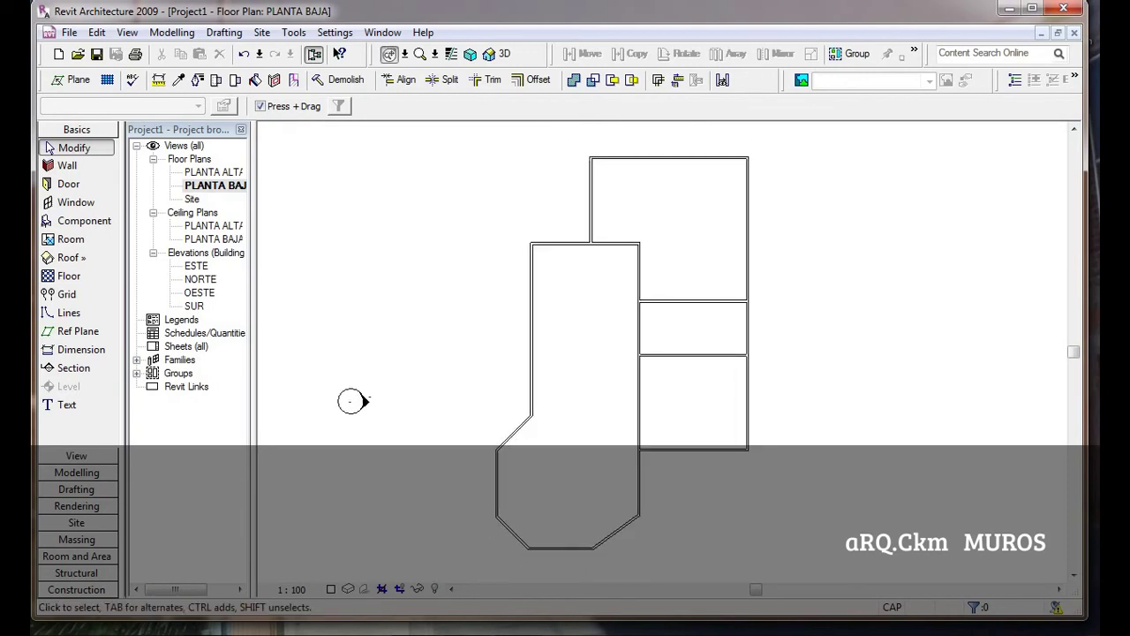
scroll(436, 385, "down", 1)
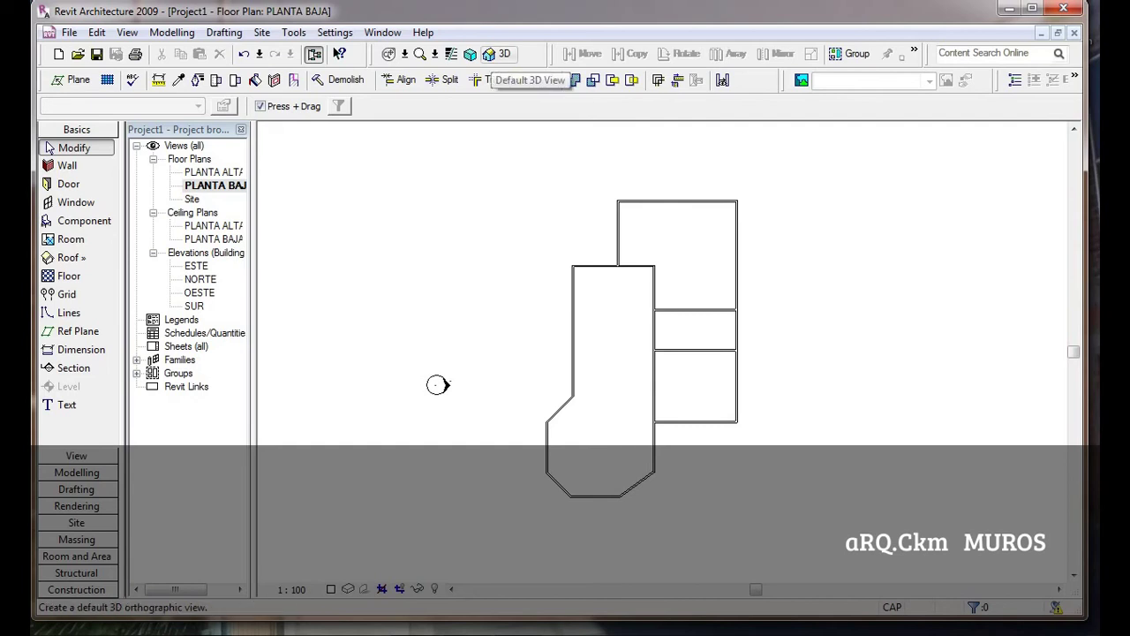
Open the Default 3D View and turn it with the ViewCube to the front-left.
left_click(494, 55)
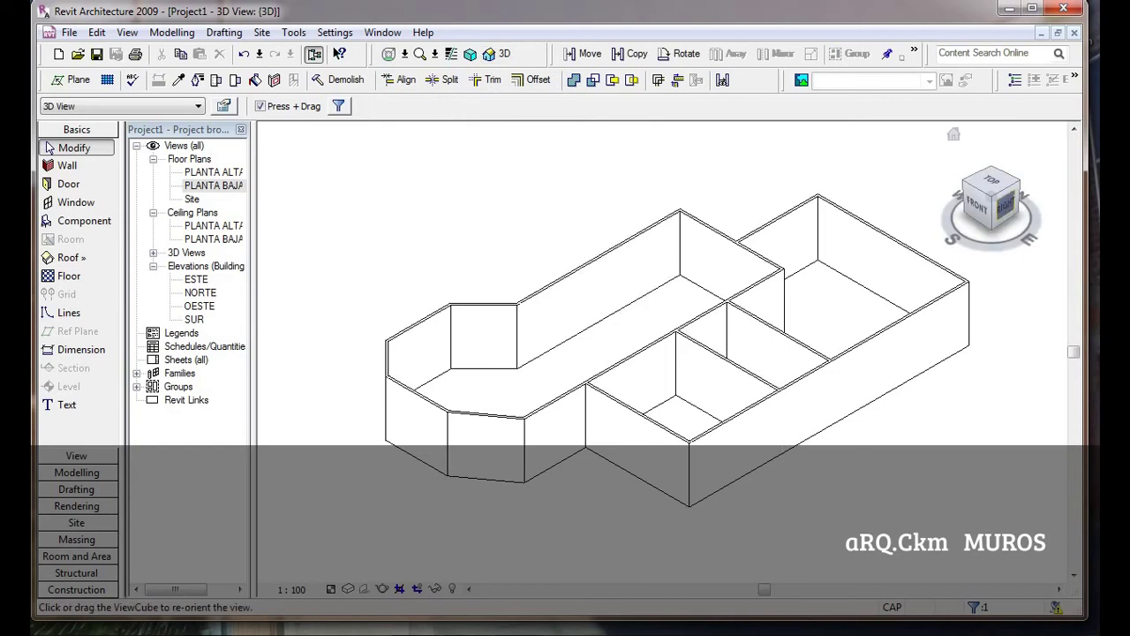
mouse_move(989, 199)
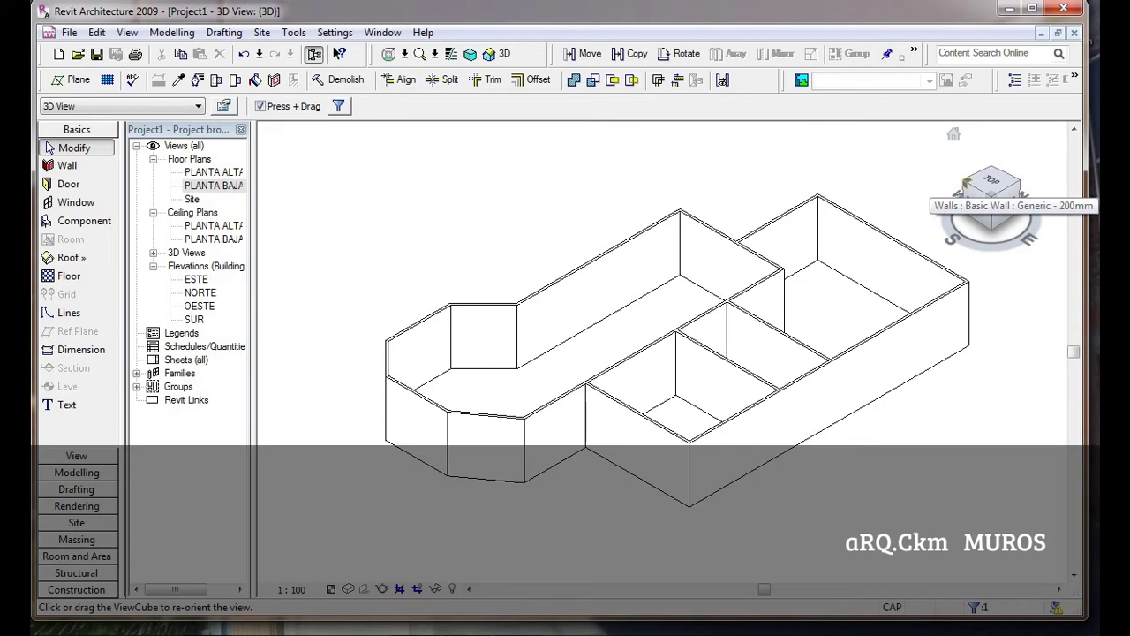
left_click(966, 183)
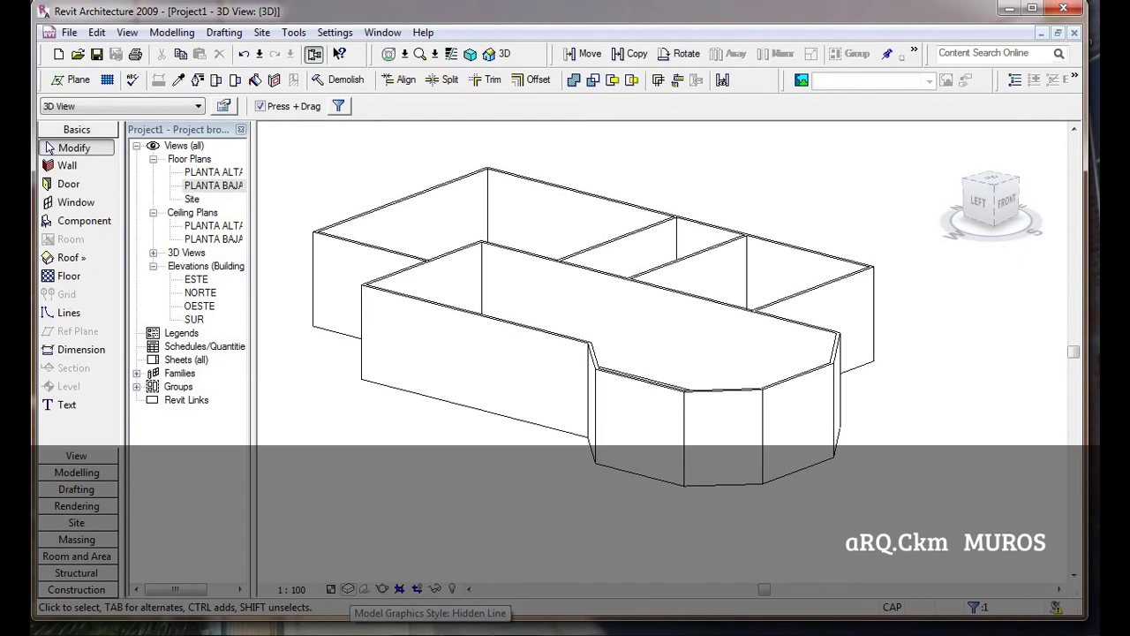
Set the 3D view's model graphics style to Shading with Edges.
left_click(347, 589)
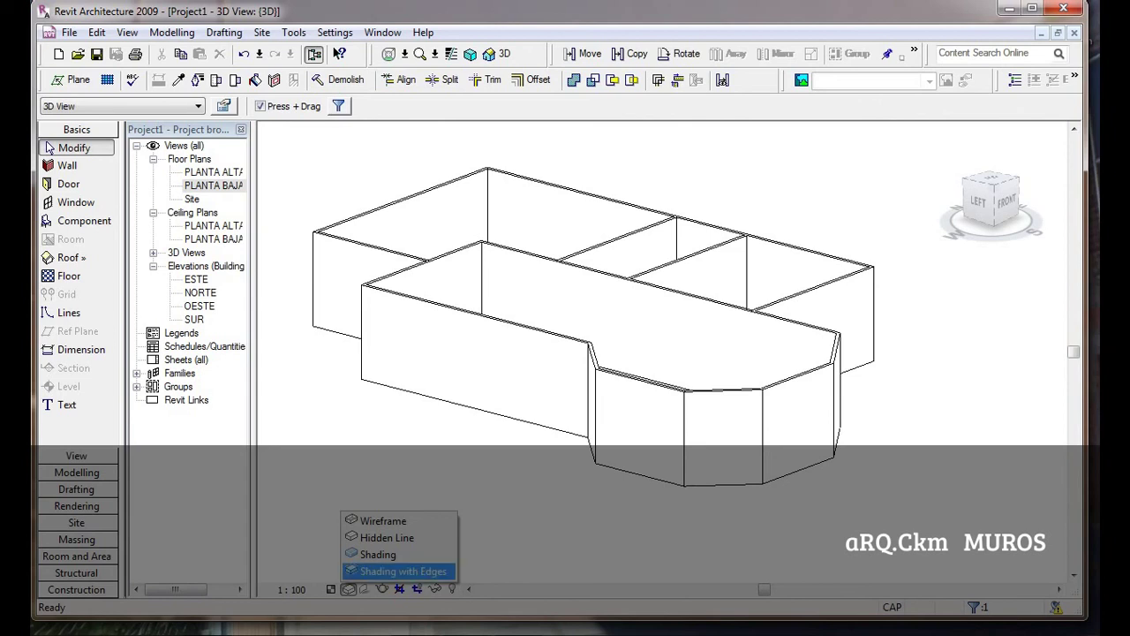
key("Return")
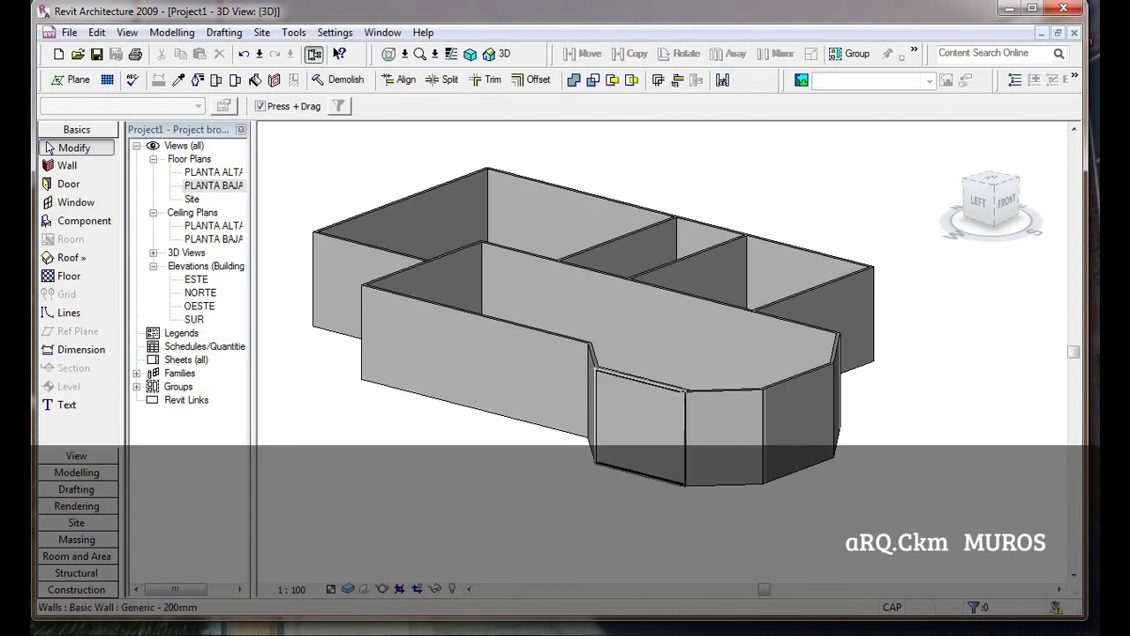
Orbit and zoom the shaded walls to view the layout from above and several sides.
middle_click_drag(565, 336, 619, 353, "shift")
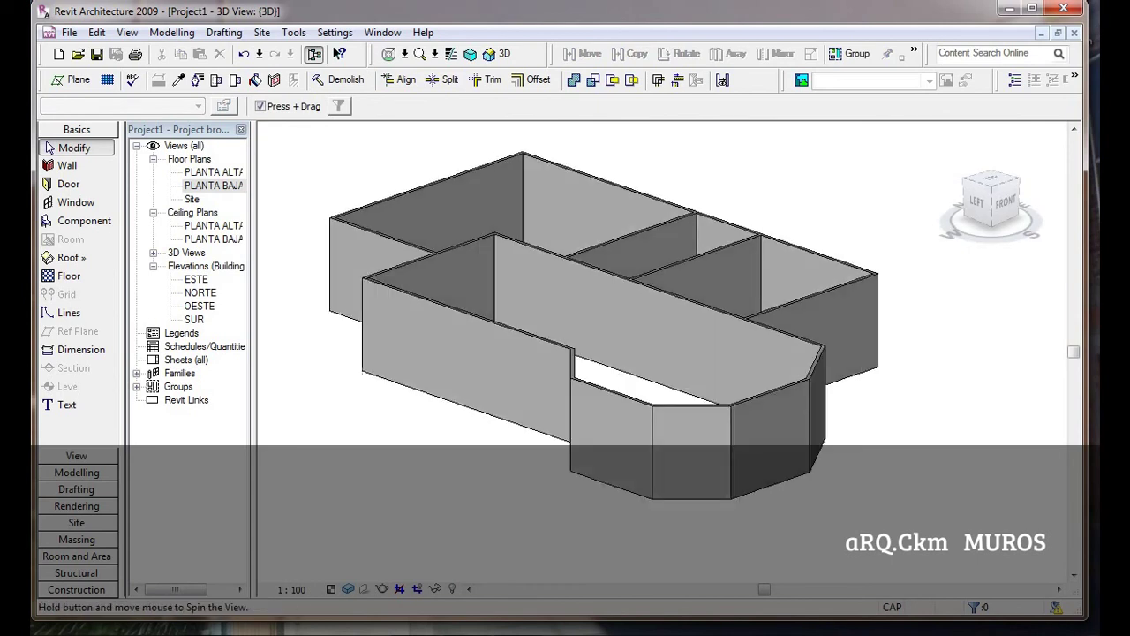
middle_click_drag(50, 148, 50, 148, "shift")
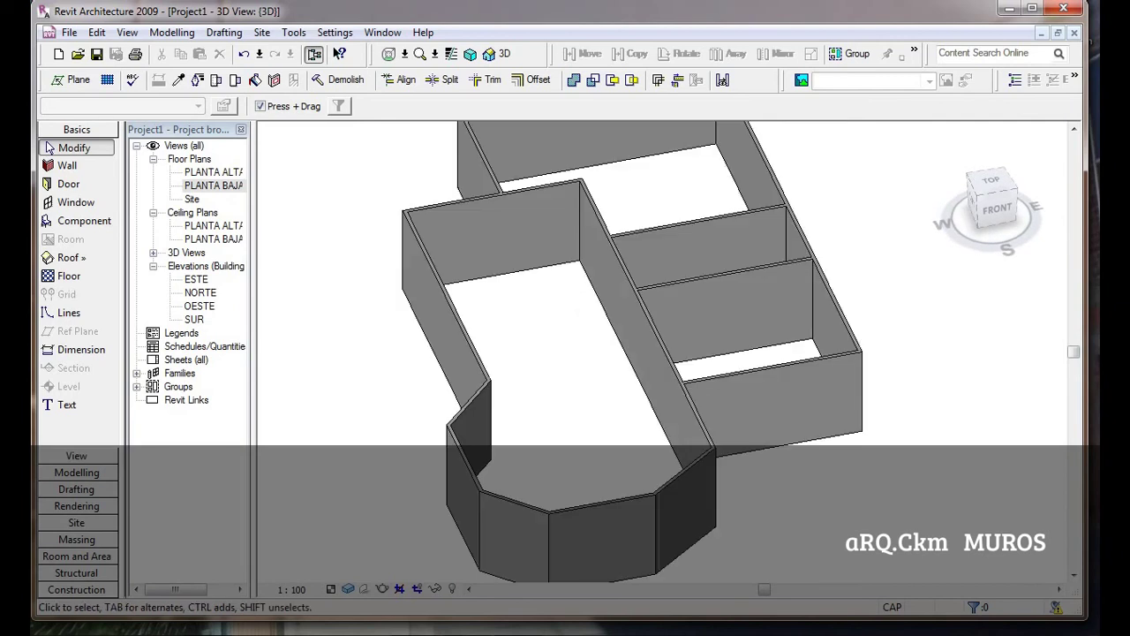
scroll(632, 351, "down", 1)
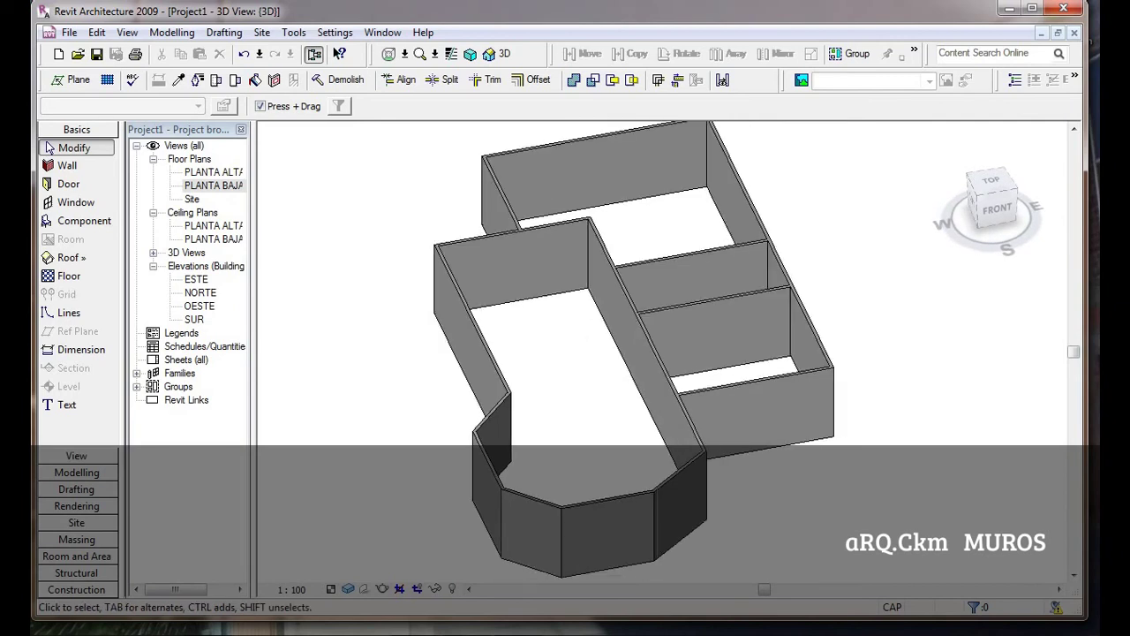
middle_click_drag(49, 148, 49, 148, "shift")
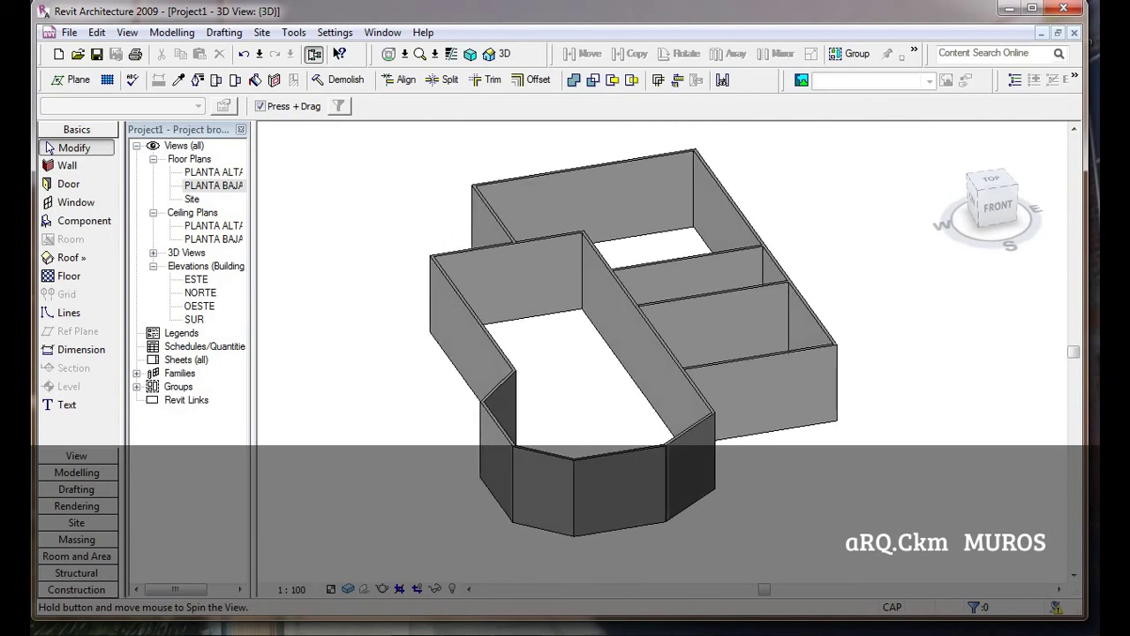
middle_click_drag(49, 147, 50, 148, "shift")
key("shift")
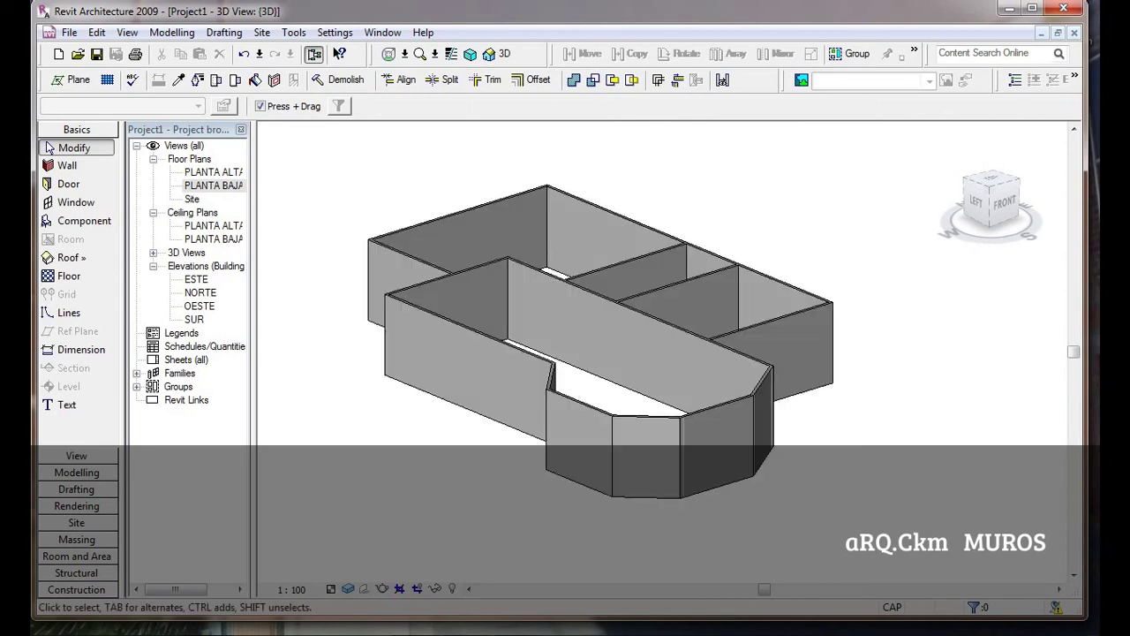